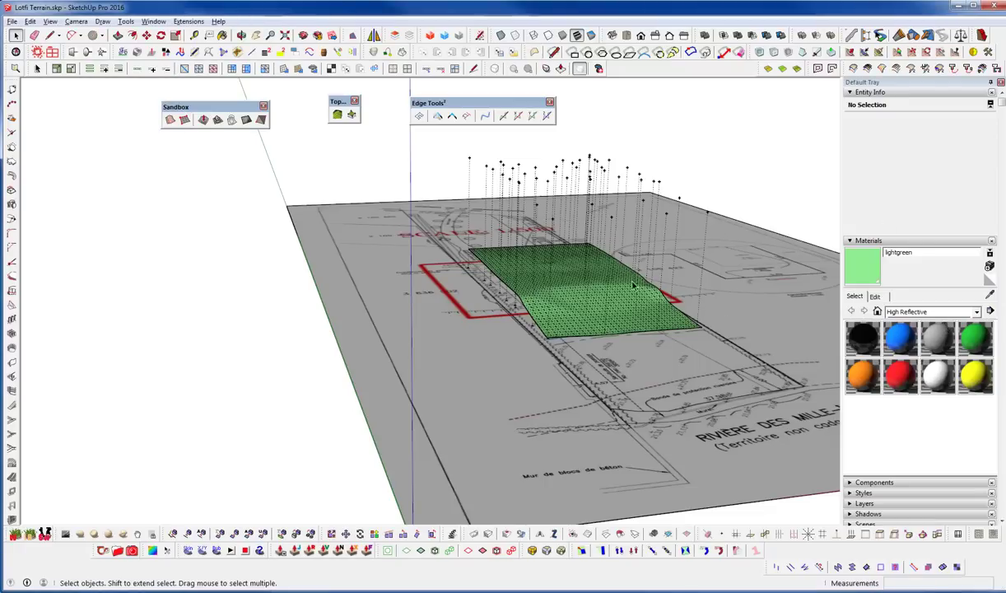
Review the animated web demo that shows how to build a terrain mesh from vertical lines.
scroll(481, 298, down, 5)
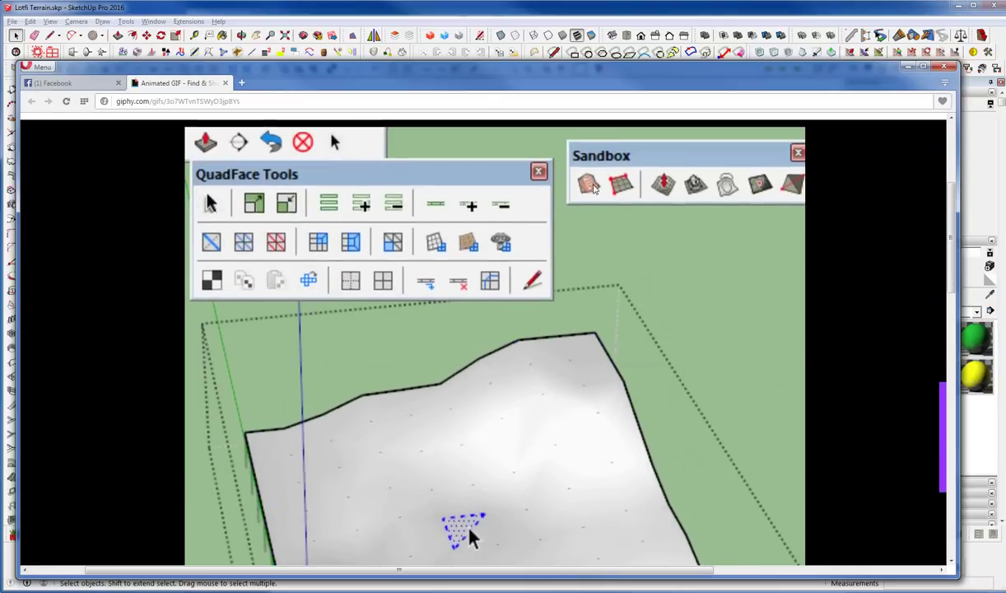
scroll(592, 183, down, 4)
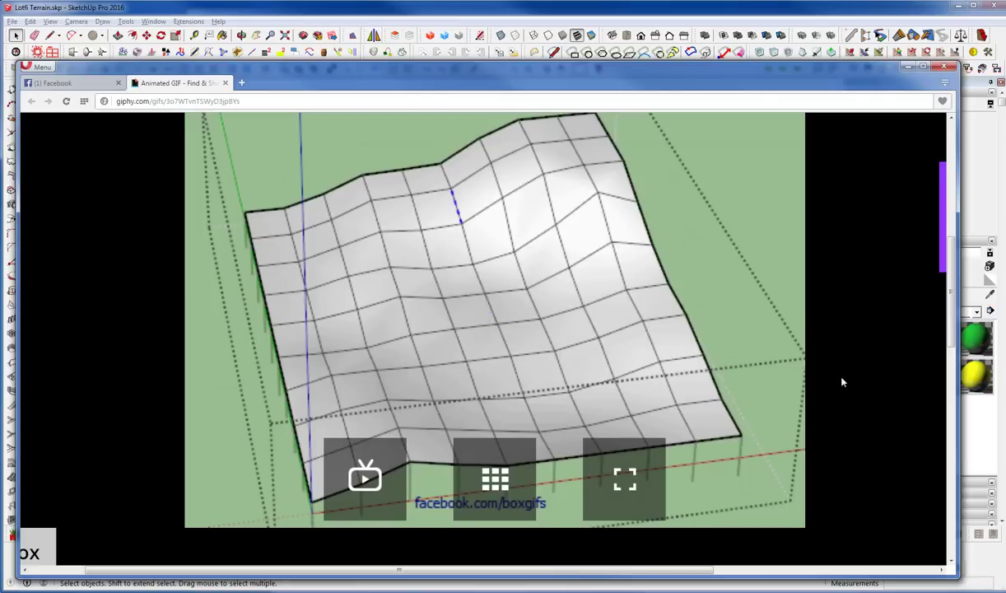
scroll(846, 355, up, 1)
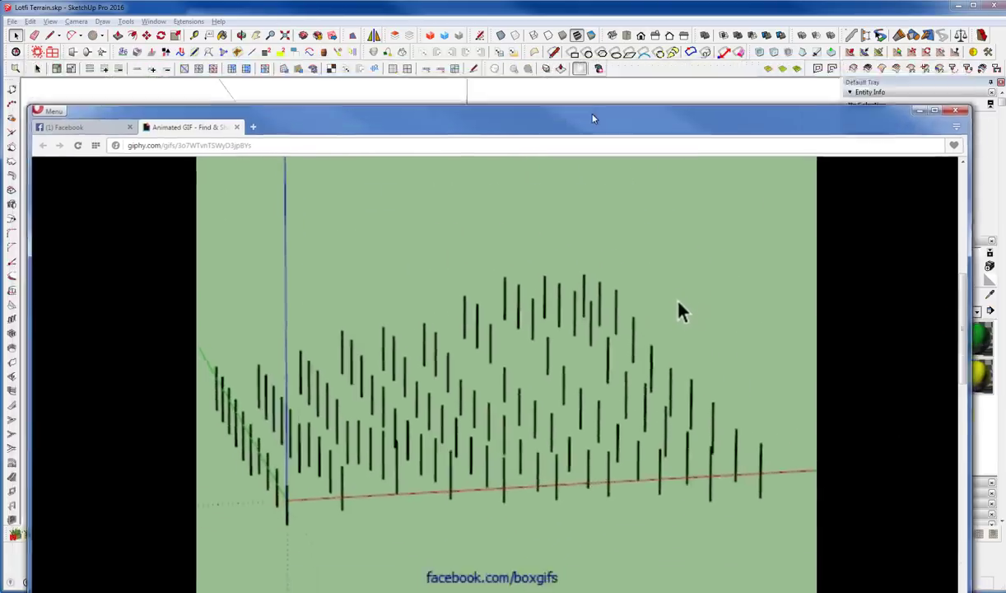
mouse_move(592, 118)
mouse_down()
mouse_move(578, 413)
mouse_move(583, 322)
mouse_up()
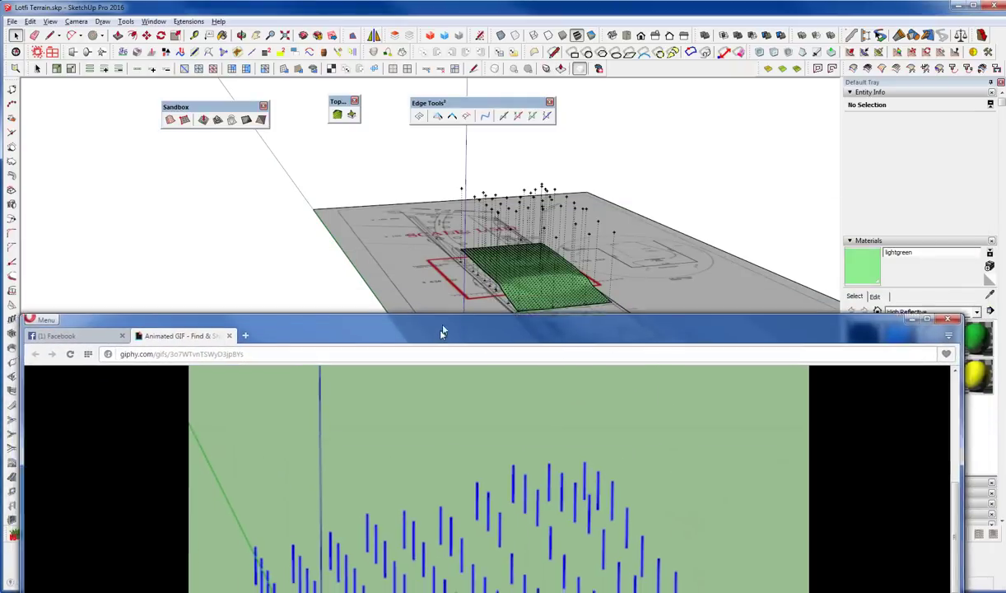
drag(444, 333, 436, 88)
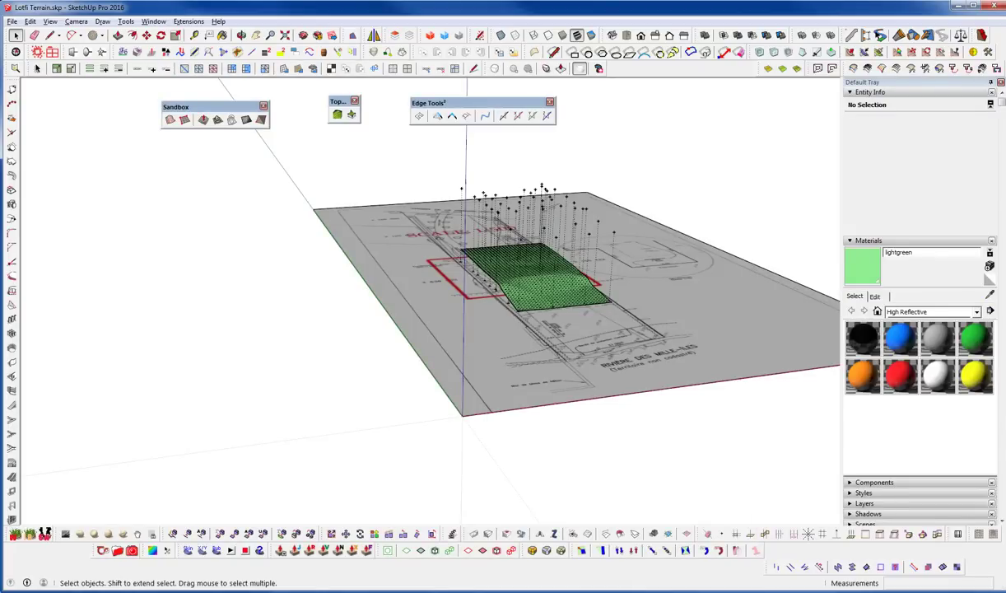
Examine the existing green terrain mesh and the elevation guides above the site plan against the web demo.
middle_drag(450, 318, 538, 282)
scroll(538, 281, up, 5)
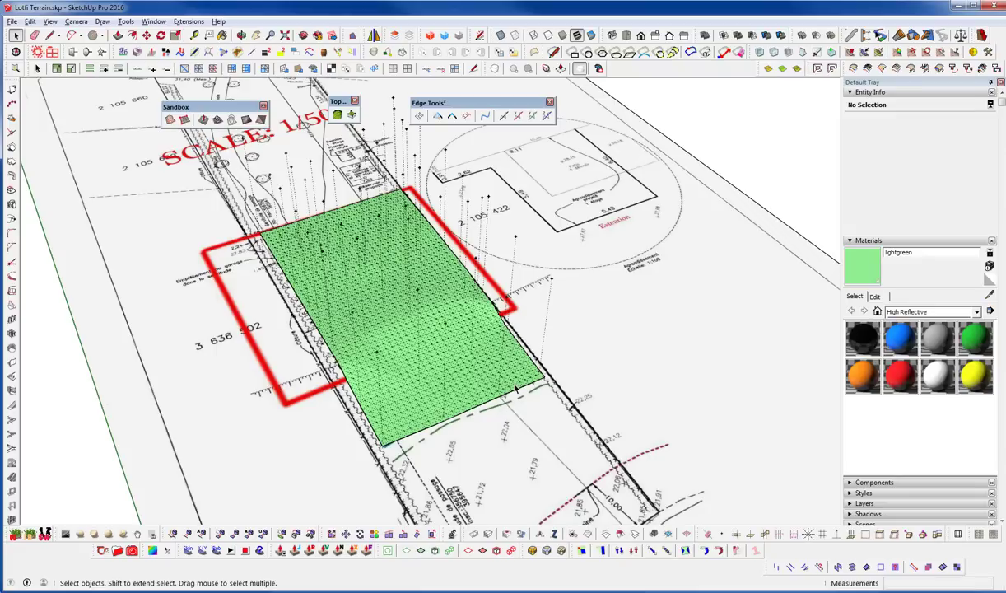
middle_drag(520, 411, 128, 423)
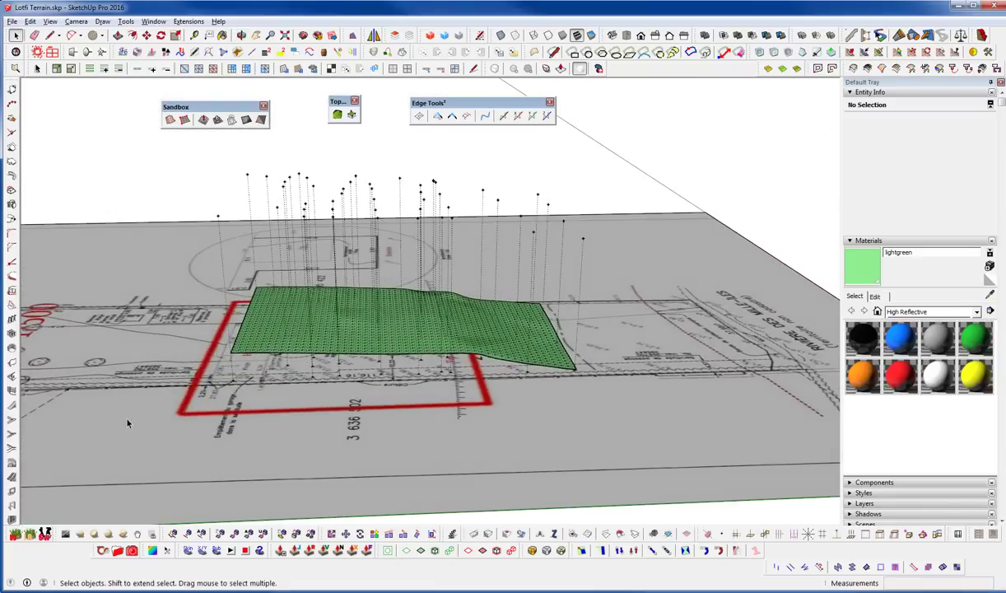
middle_drag(487, 398, 156, 290)
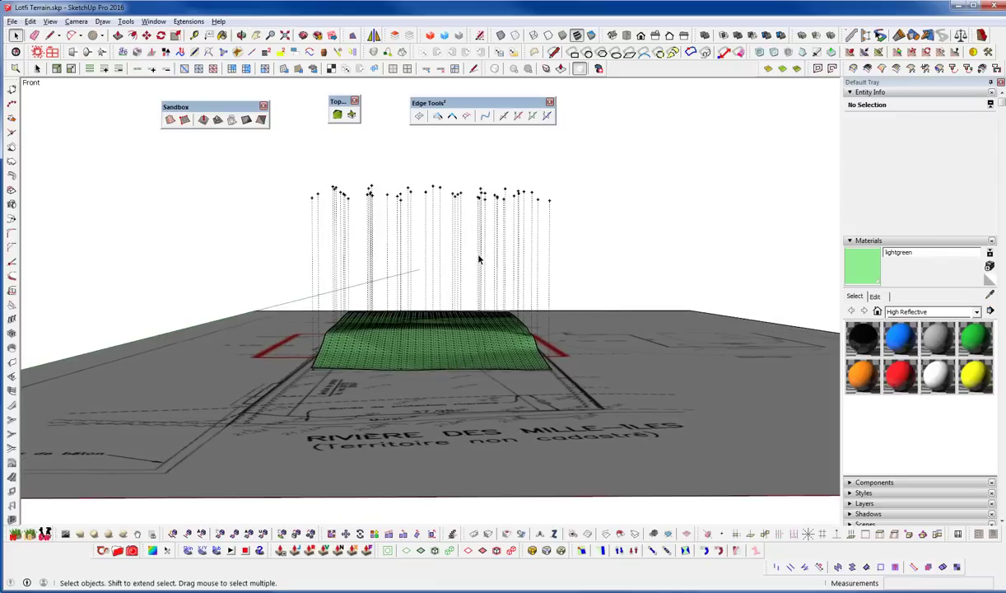
drag(1005, 160, 266, 75)
middle_drag(827, 361, 775, 222)
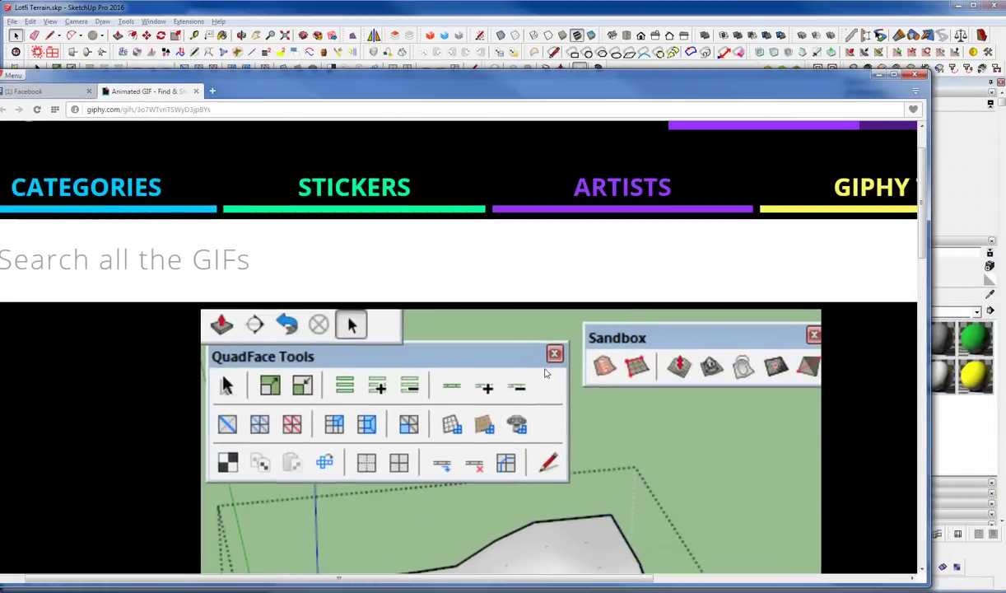
mouse_move(558, 88)
mouse_down()
mouse_move(1005, 101)
mouse_move(1005, 91)
mouse_up()
click(793, 285)
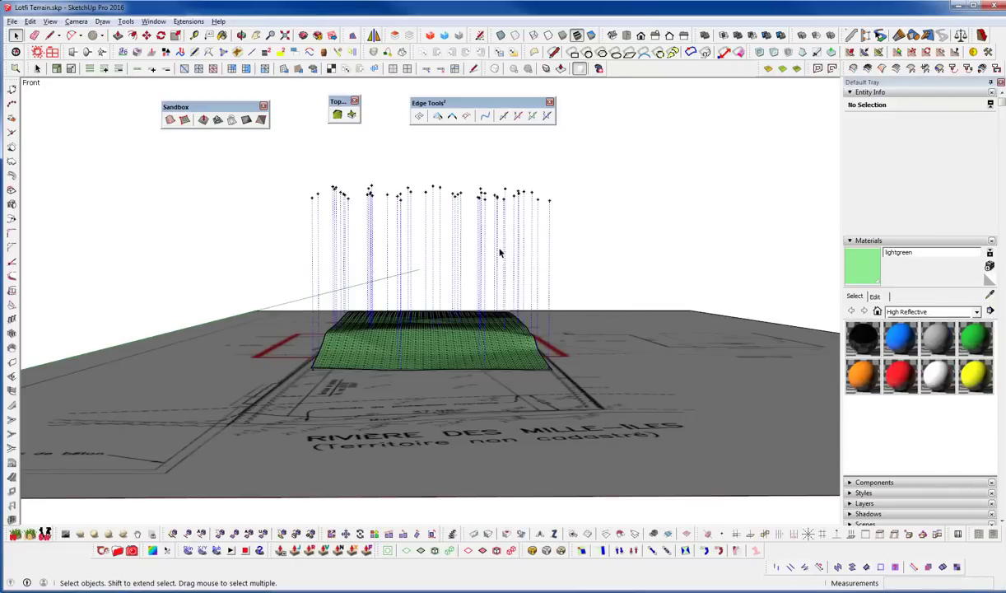
Select all 46 vertical guides and convert them to edges.
drag(499, 253, 343, 275)
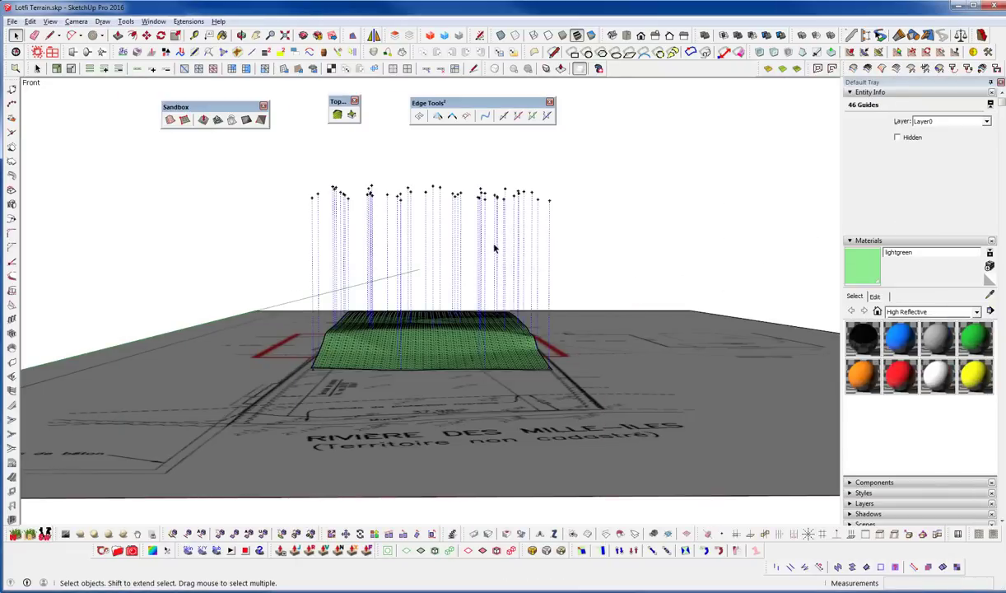
right_click(482, 260)
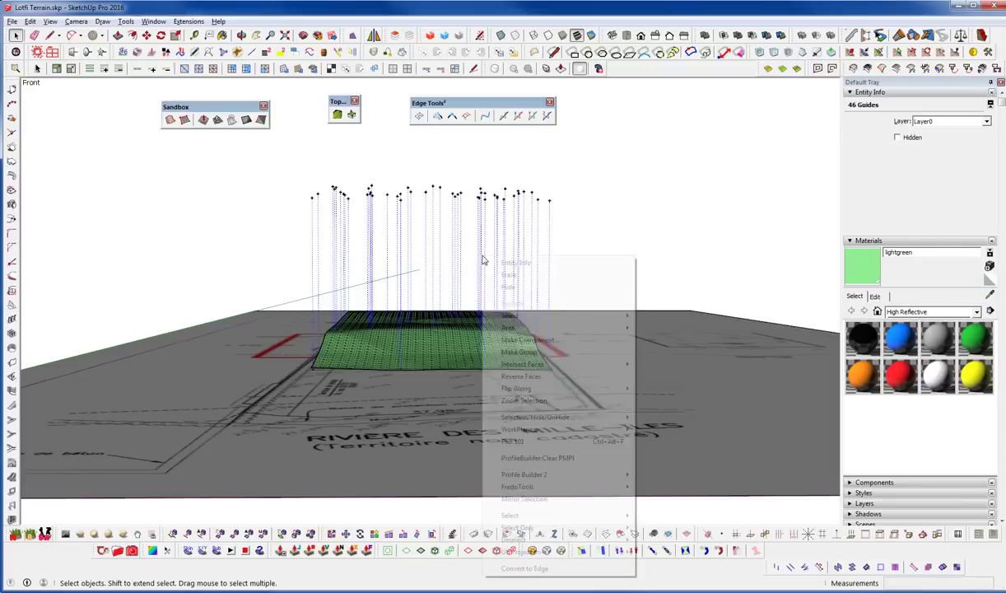
click(527, 568)
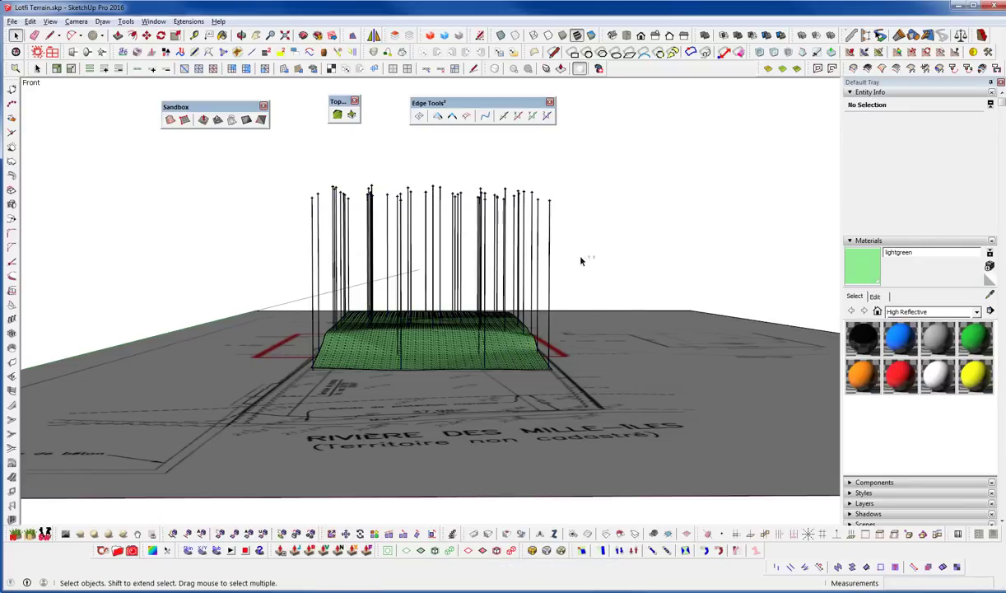
Select the vertical edges and generate a triangulated terrain from them with Sandbox From Contours.
drag(581, 261, 297, 271)
click(170, 120)
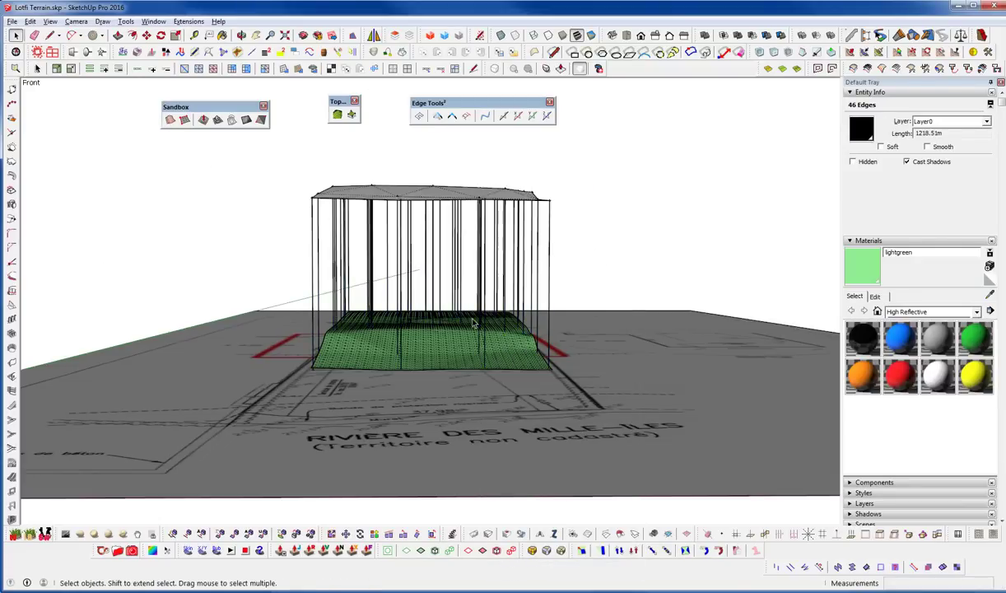
middle_drag(510, 329, 650, 503)
shift+middle_drag(475, 314, 404, 225)
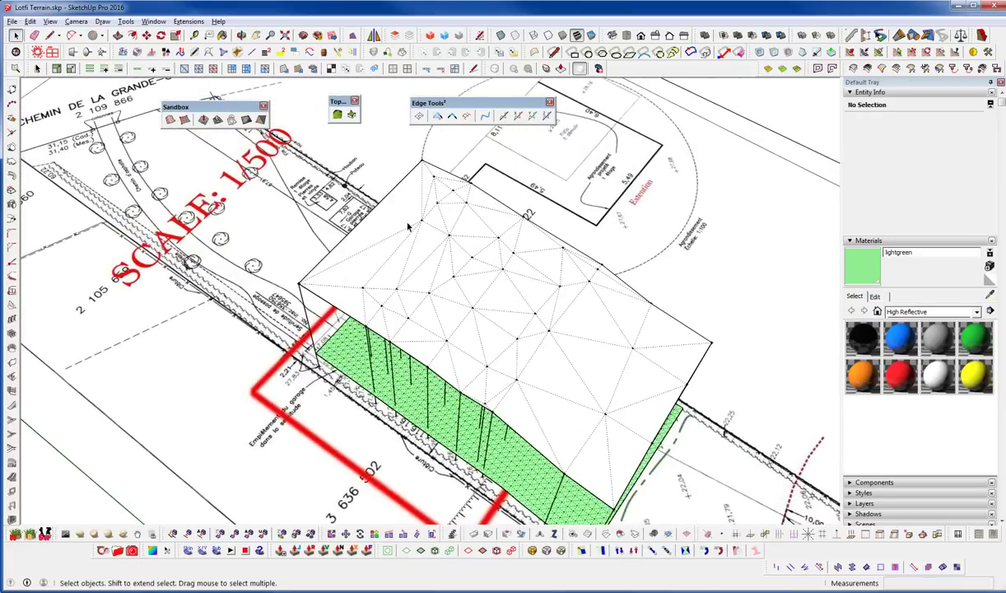
scroll(396, 308, up, 3)
middle_drag(305, 396, 392, 268)
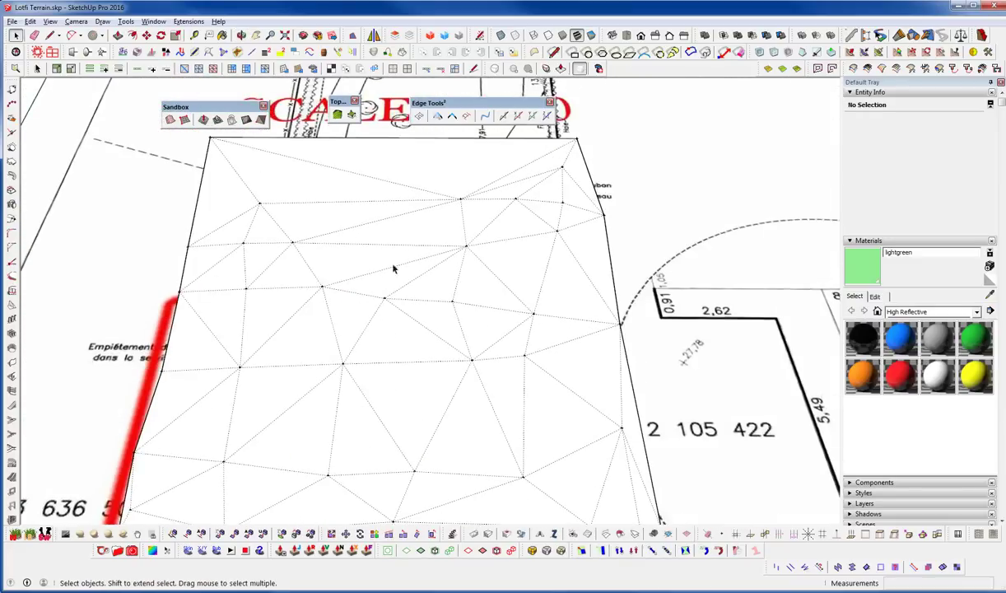
Move the generated triangulated terrain group about 51 m sideways, clear of the green mesh.
scroll(404, 265, down, 5)
click(403, 321)
key(m)
click(400, 326)
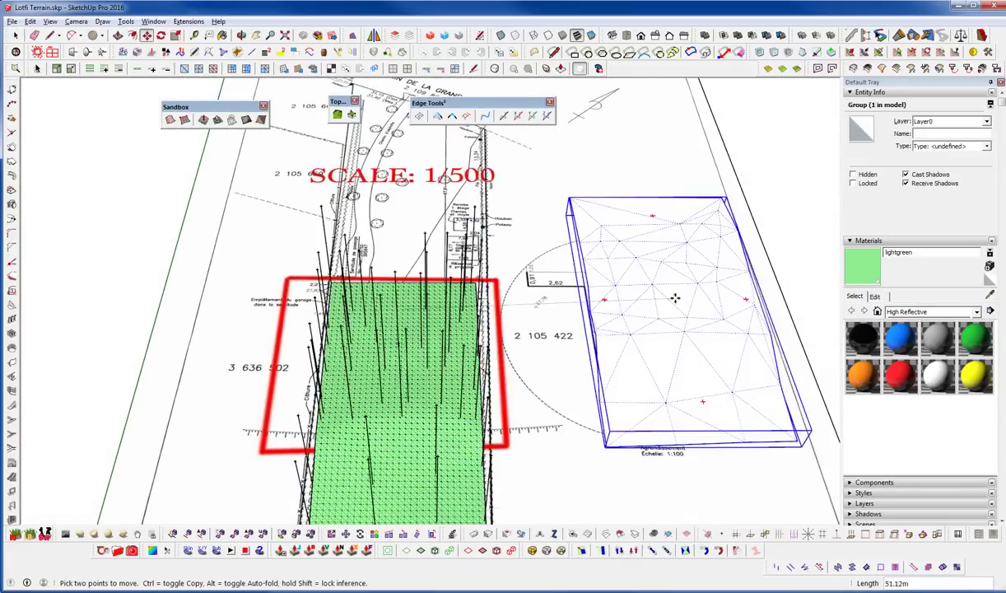
click(675, 309)
middle_drag(400, 336, 391, 155)
key(space)
Select the 46 guide points at the tops of the vertical edges and delete them.
drag(242, 211, 528, 295)
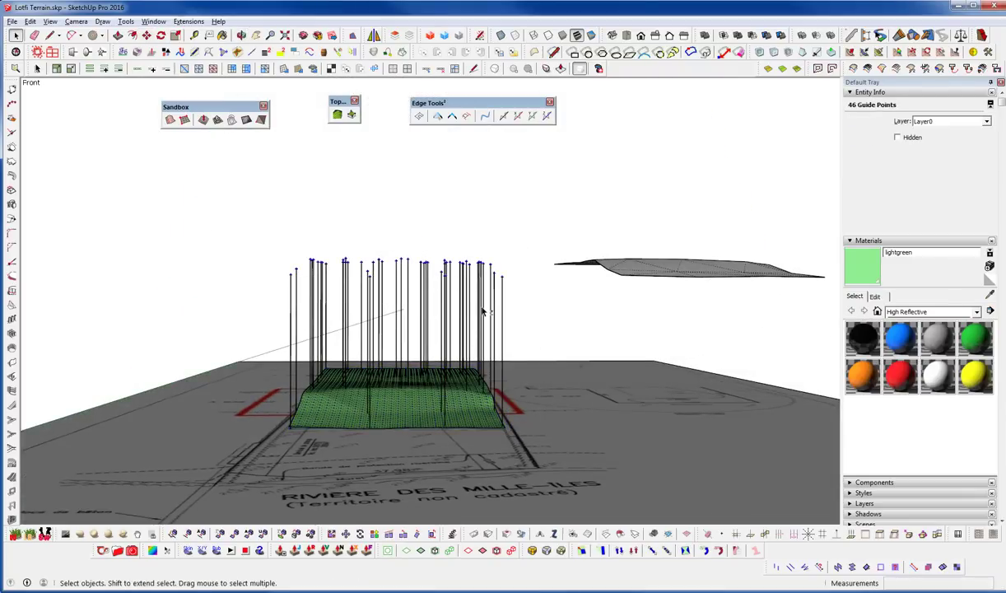
shift+middle_drag(482, 309, 503, 287)
scroll(474, 260, up, 5)
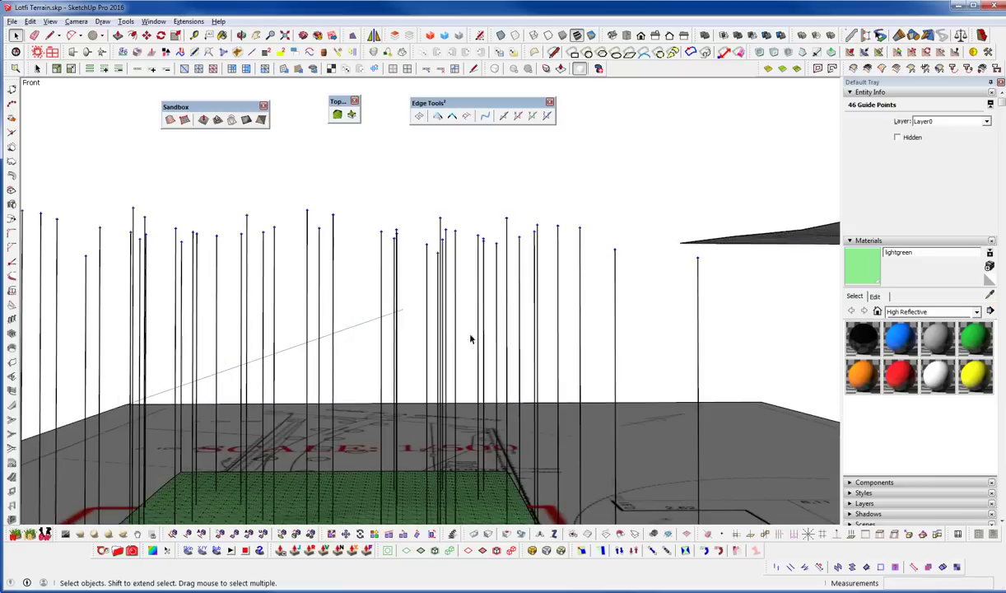
scroll(365, 255, down, 4)
shift+middle_drag(336, 280, 435, 279)
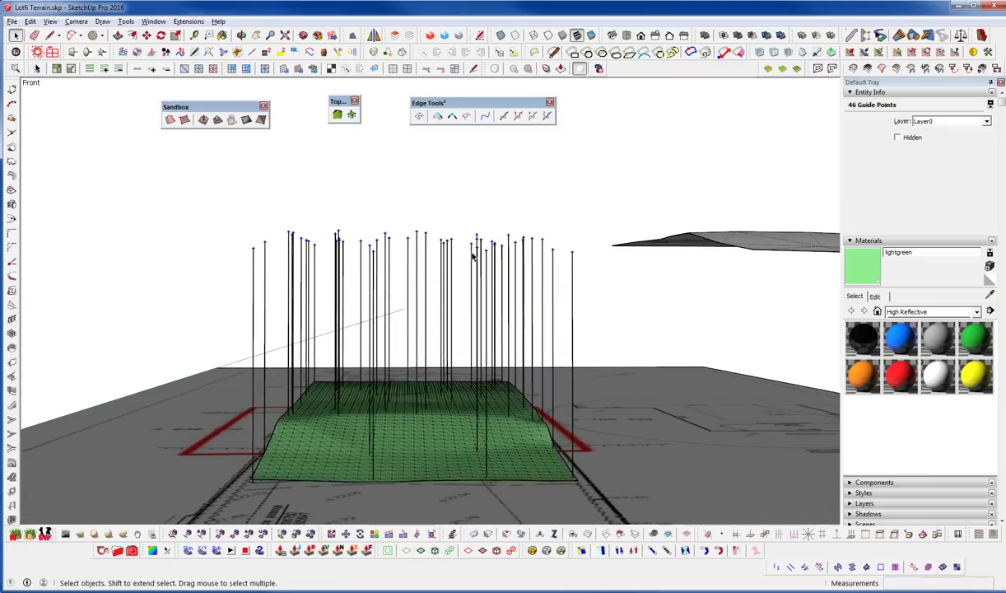
shift+middle_drag(392, 313, 357, 247)
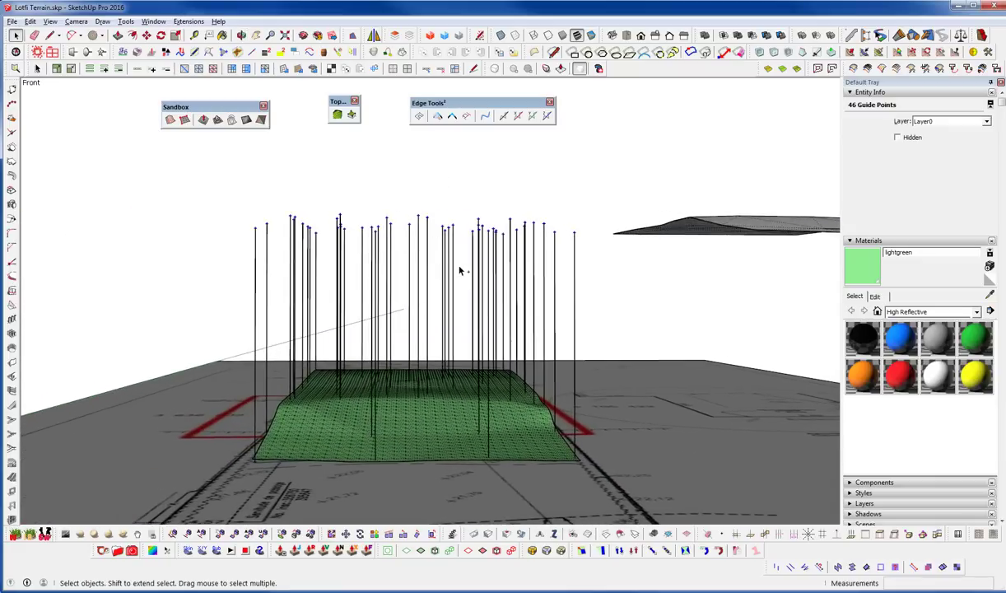
Select only the 46 vertical edges and mark their vertices with construction points using MarkVertices.
drag(613, 291, 332, 238)
drag(200, 199, 200, 199)
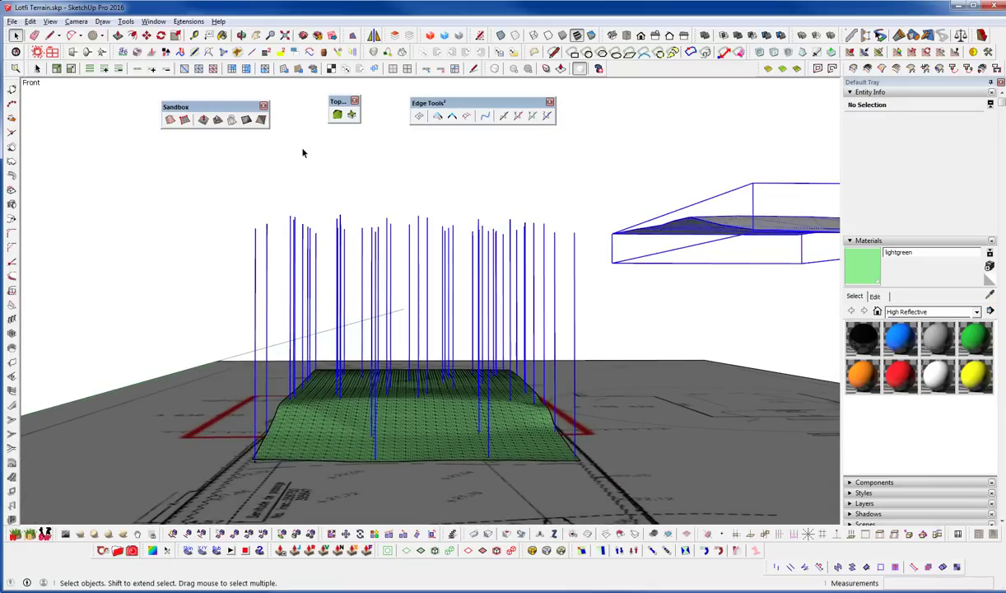
drag(589, 307, 157, 240)
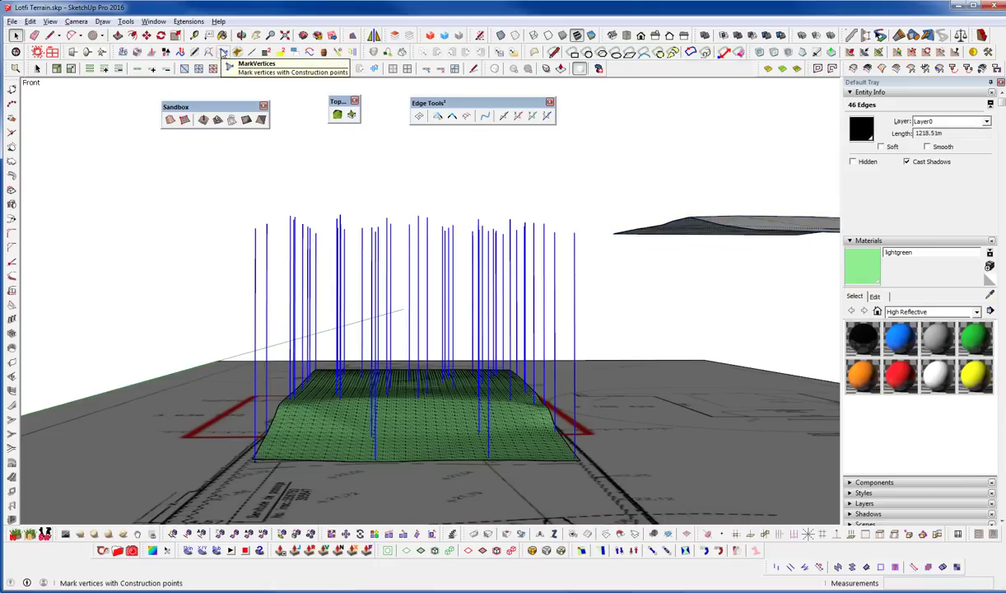
click(223, 51)
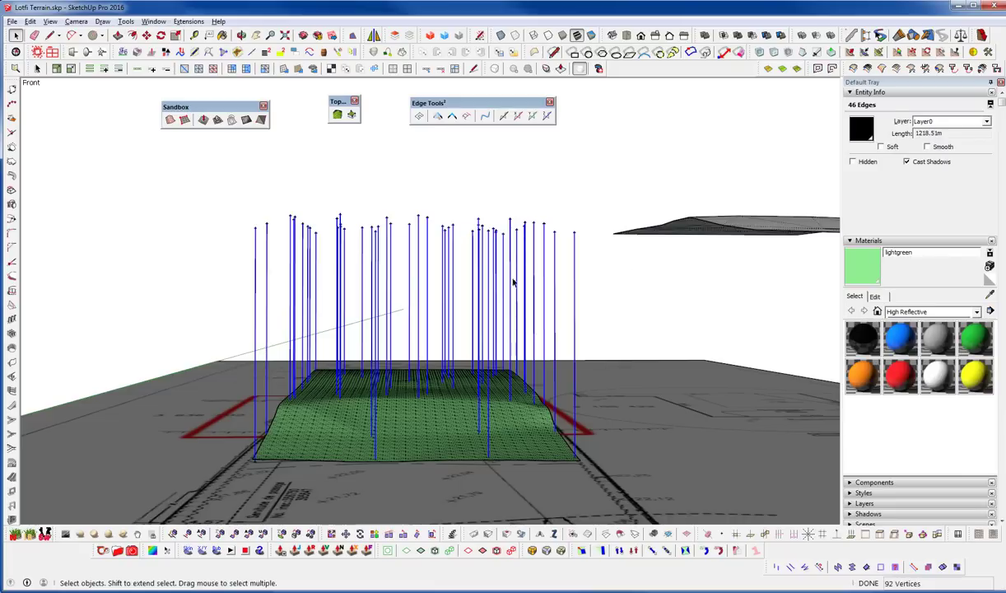
Group the construction points at the tops of the vertical edges.
middle_drag(514, 273, 498, 227)
drag(184, 165, 591, 252)
key(ctrl+g)
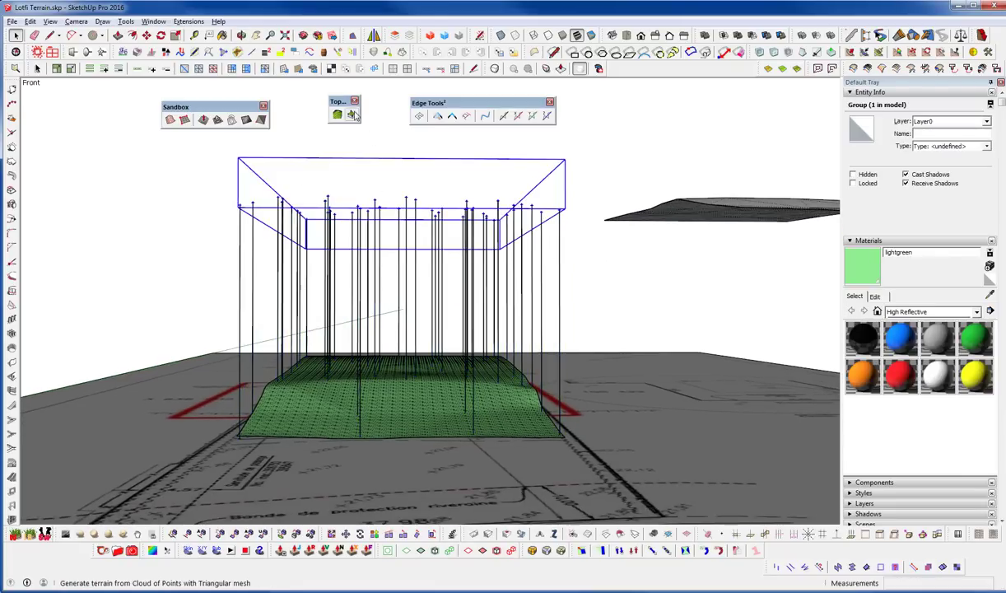
Generate a triangular terrain from the grouped cloud of points and compute all of its iterations.
drag(344, 97, 348, 97)
click(341, 113)
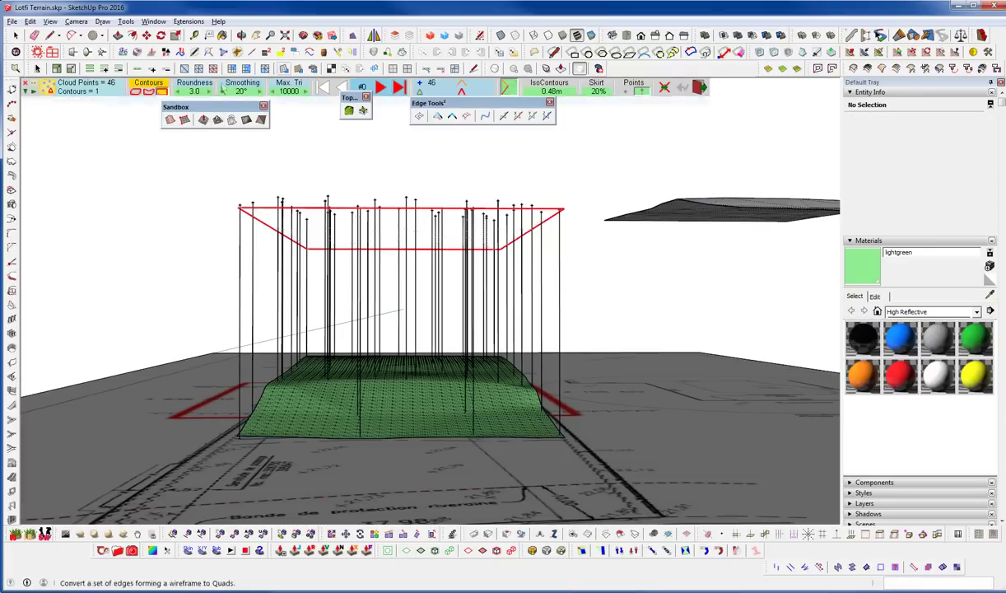
click(405, 88)
middle_drag(470, 188, 481, 445)
scroll(451, 375, down, 3)
middle_drag(451, 376, 606, 280)
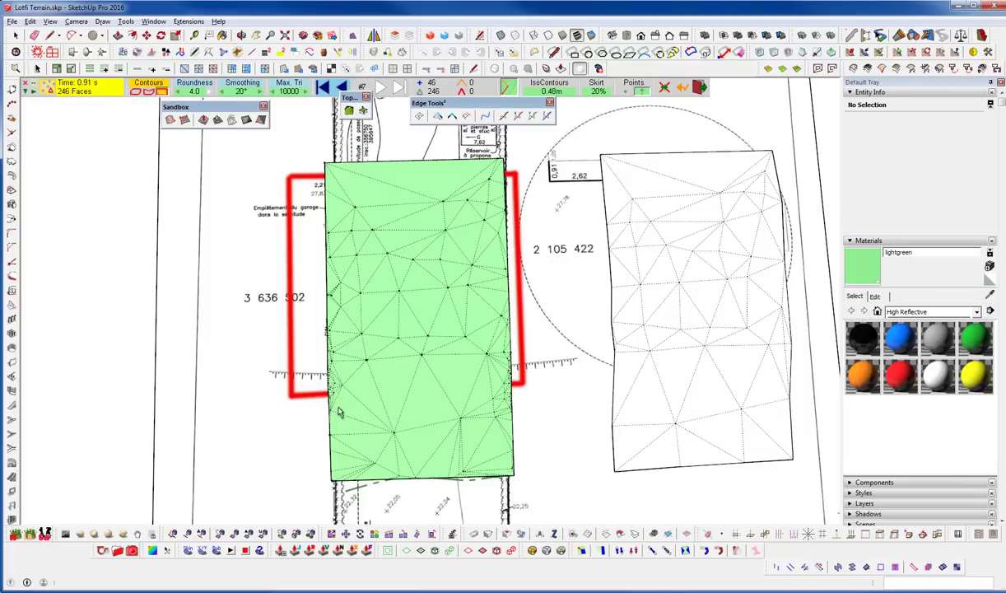
Switch the generated terrain's contour to Concave Hull.
scroll(336, 407, up, 5)
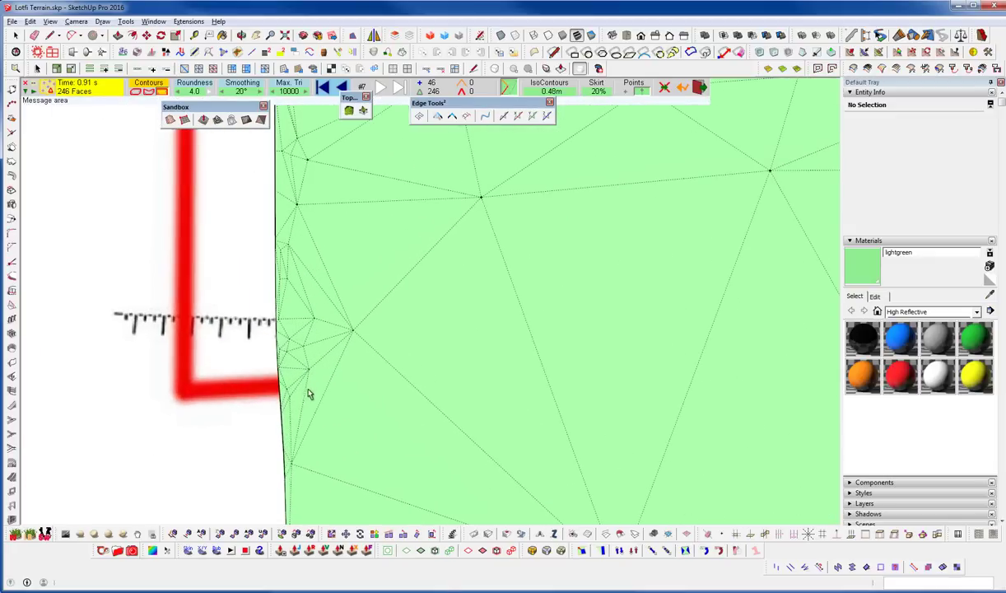
click(148, 94)
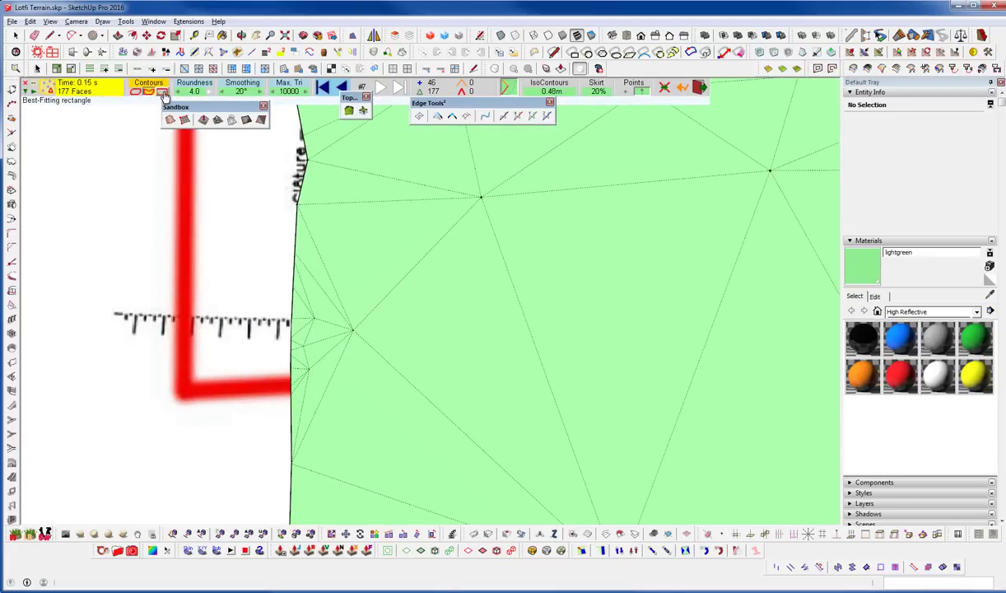
scroll(354, 306, down, 3)
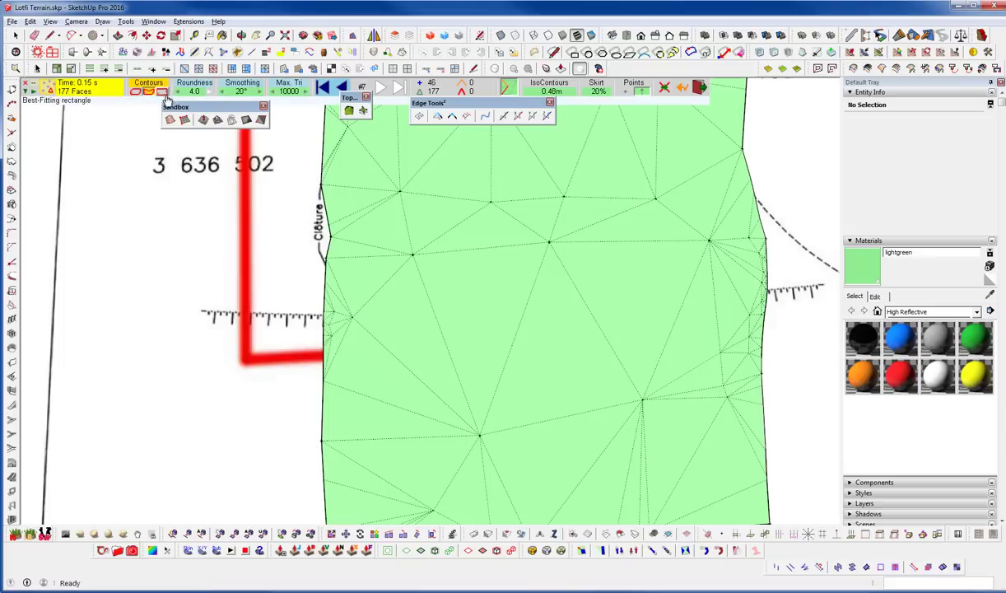
scroll(323, 362, down, 2)
scroll(323, 362, down, 3)
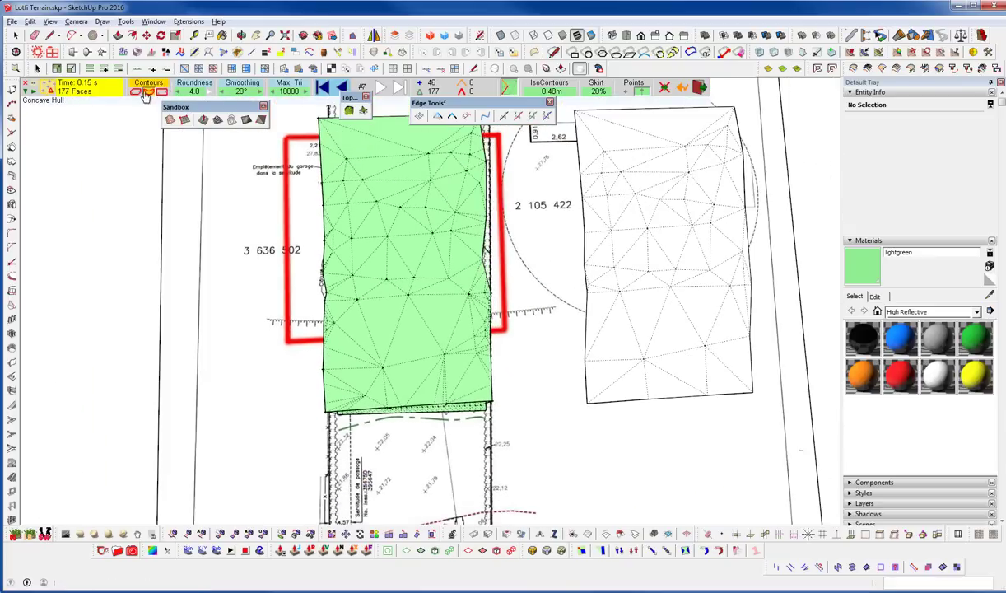
shift+middle_drag(404, 314, 433, 355)
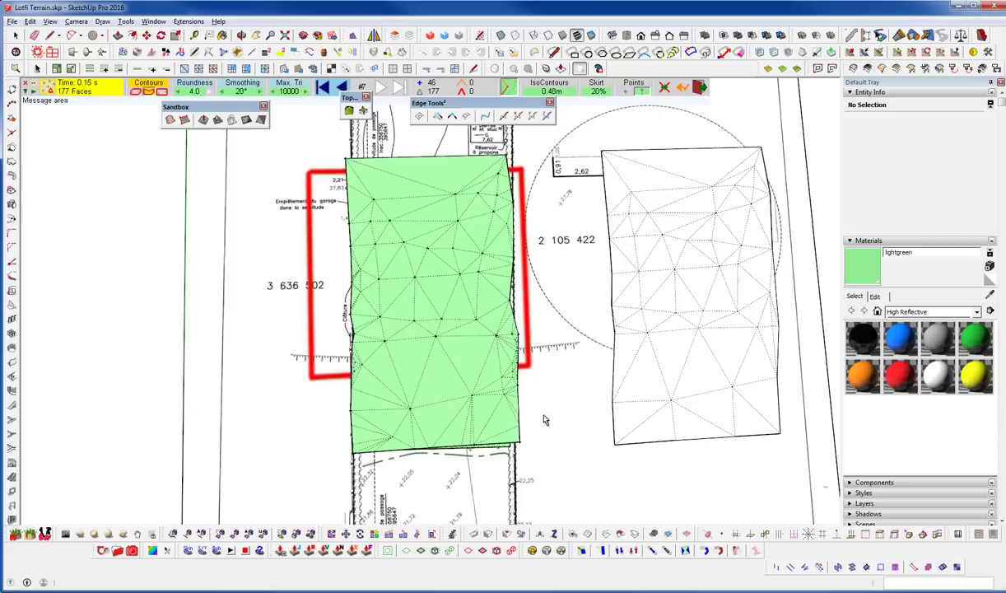
Set the generated terrain's contour to Best-Fitting rectangle.
click(163, 94)
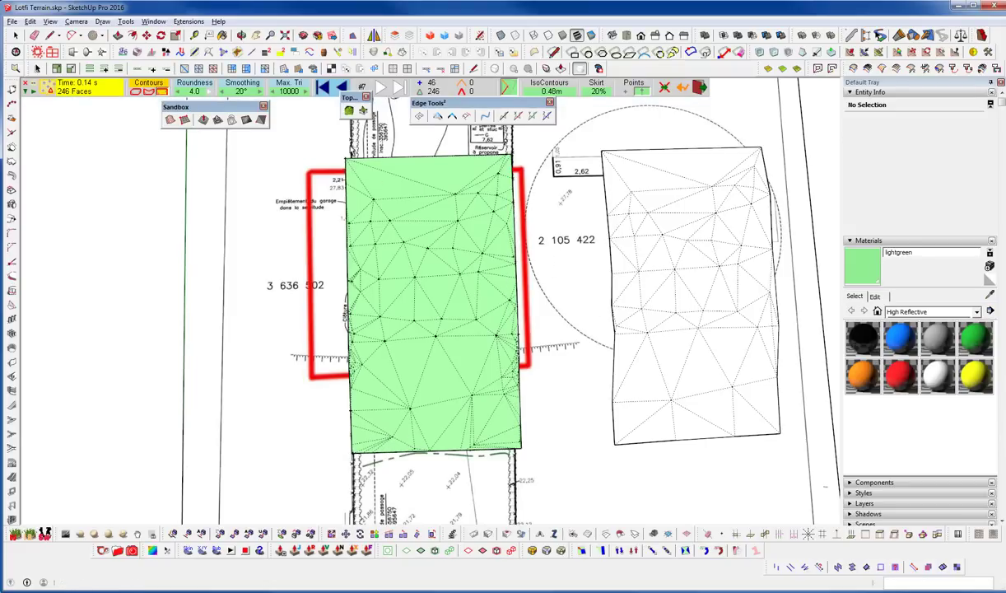
shift+middle_drag(455, 354, 494, 396)
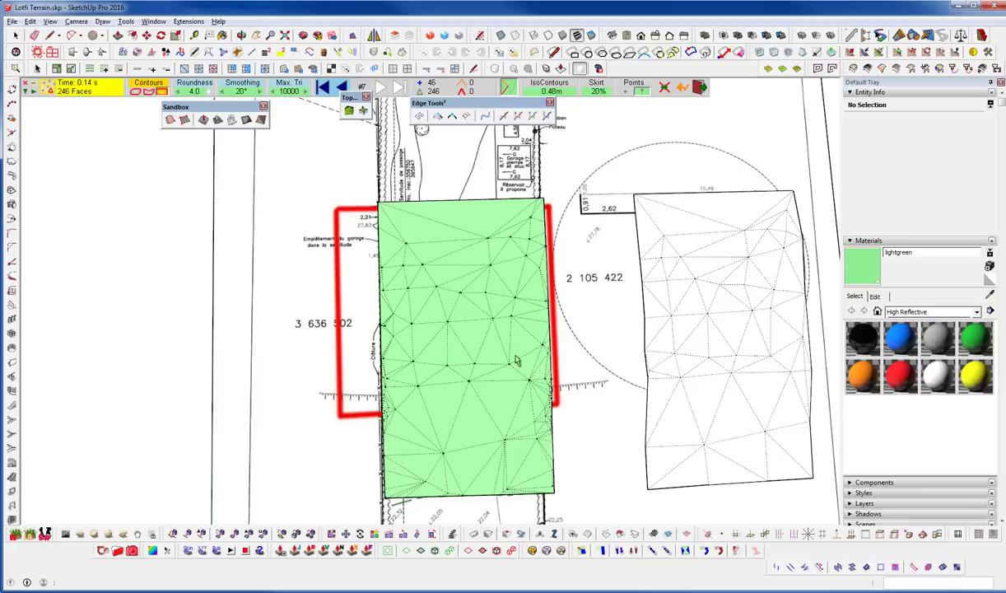
shift+middle_drag(459, 368, 478, 357)
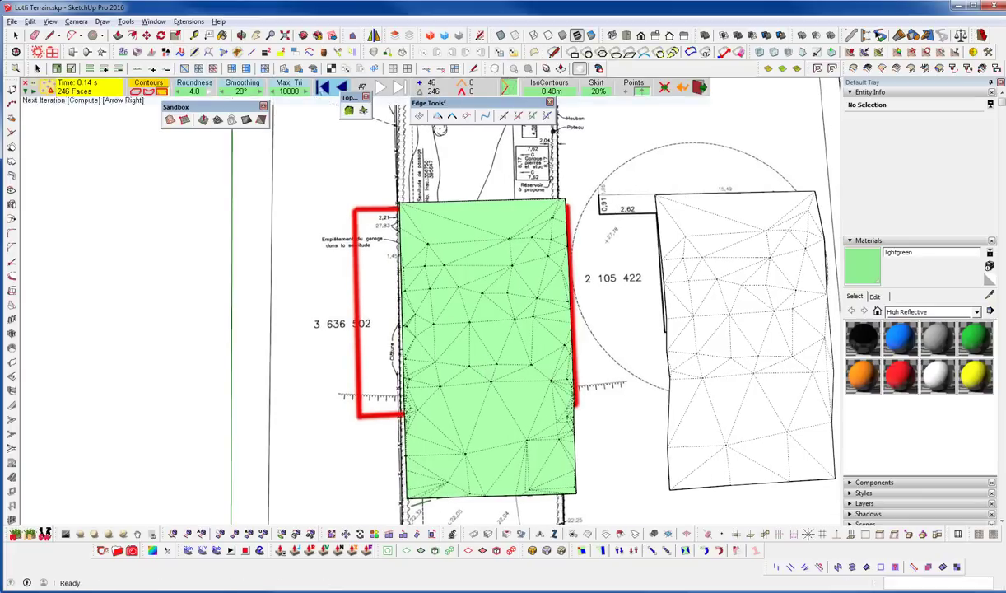
Show iso-contours on the green generated terrain and set their interval to 0.1 m.
click(555, 87)
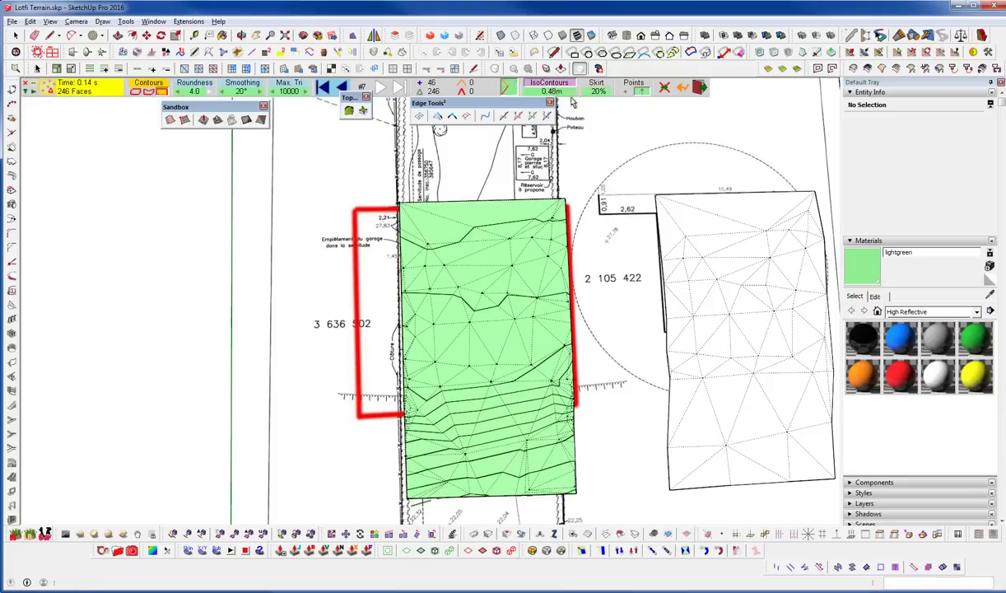
click(553, 91)
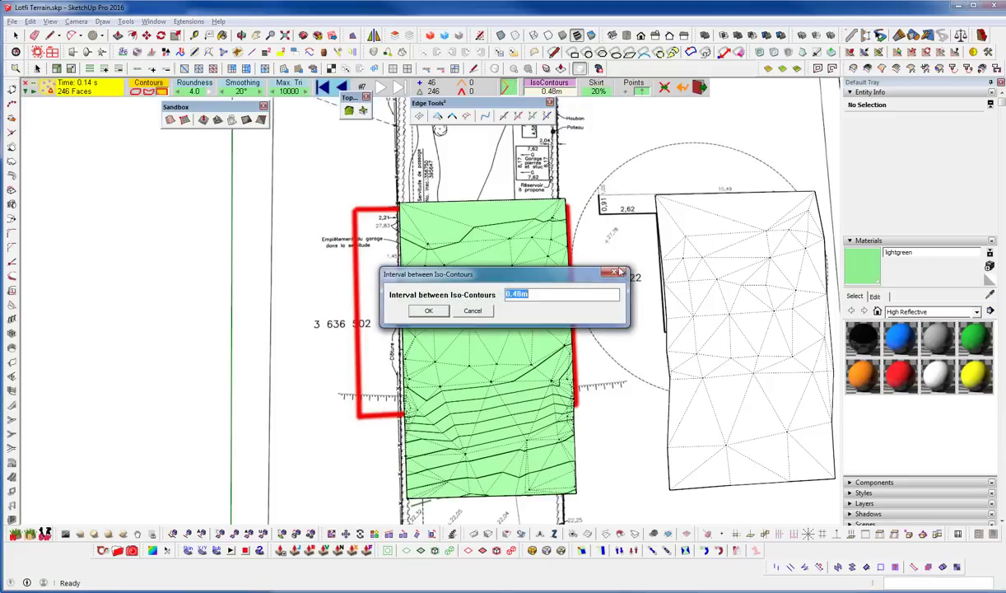
text(0.1)
key(Return)
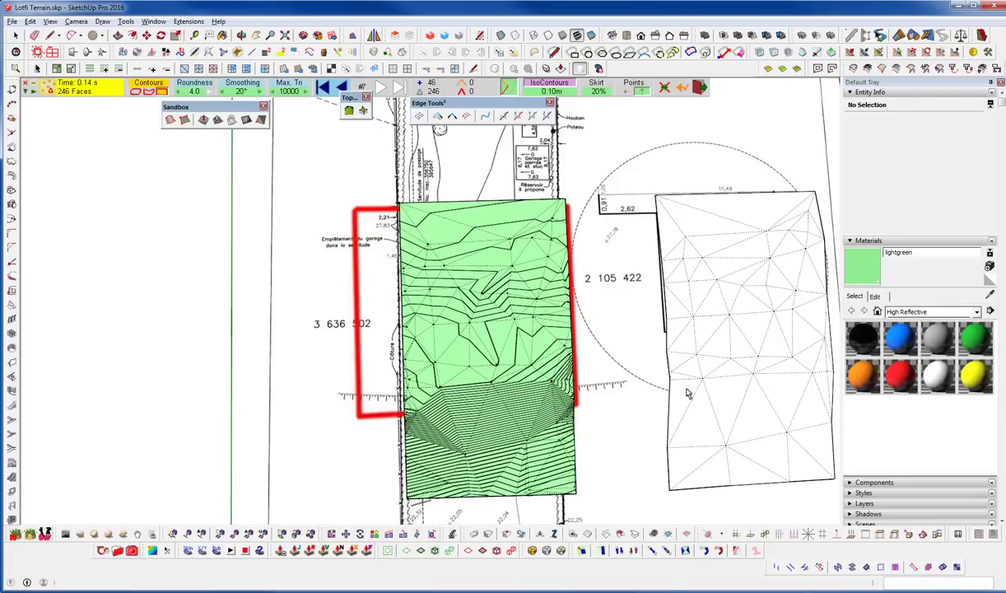
Hide the iso-contours on the generated terrain and finish the terrain generation.
shift+middle_drag(510, 364, 472, 373)
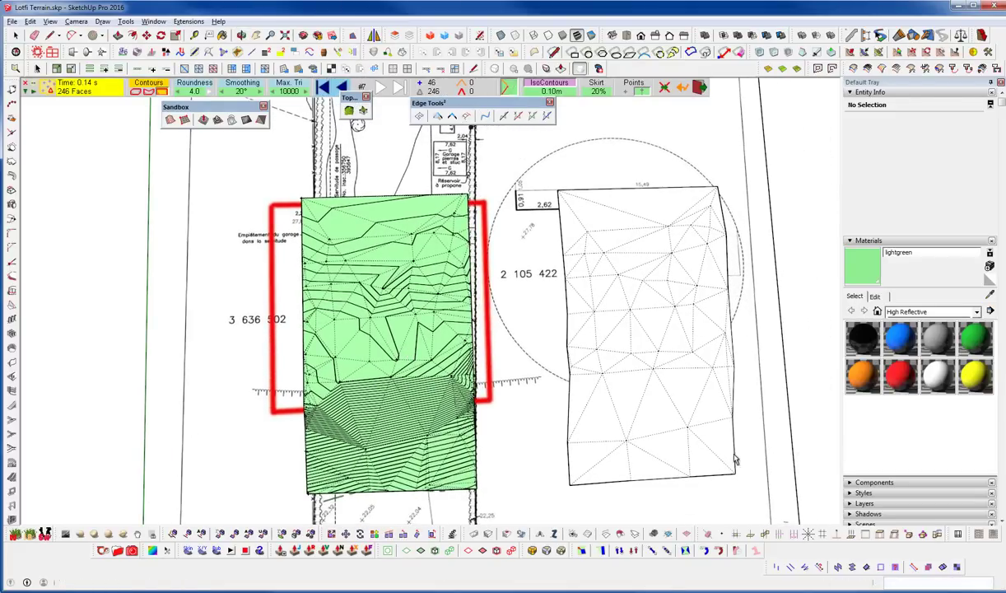
shift+middle_drag(633, 338, 688, 318)
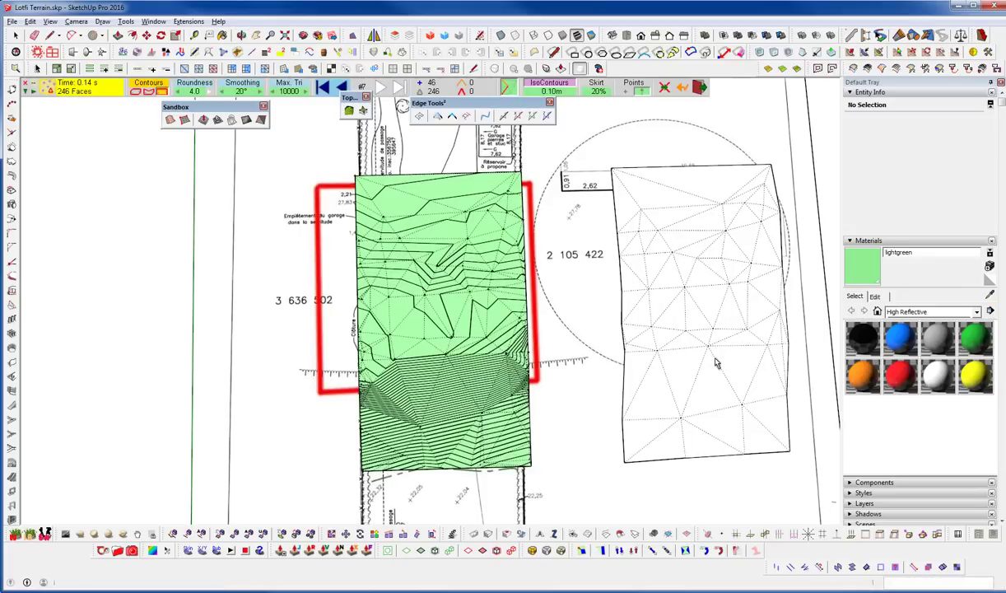
shift+middle_drag(715, 362, 662, 351)
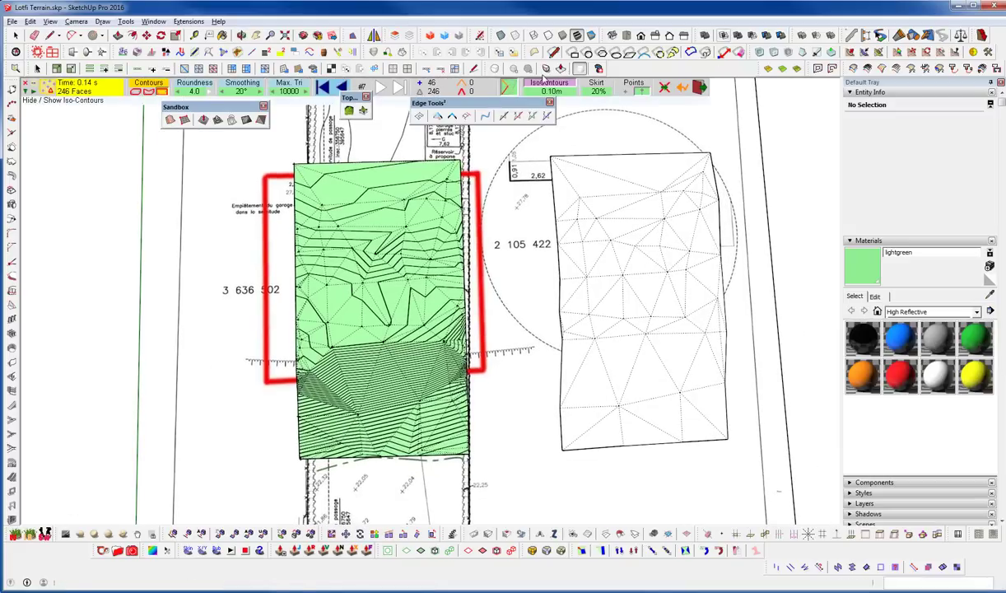
click(546, 82)
shift+middle_drag(609, 381, 541, 395)
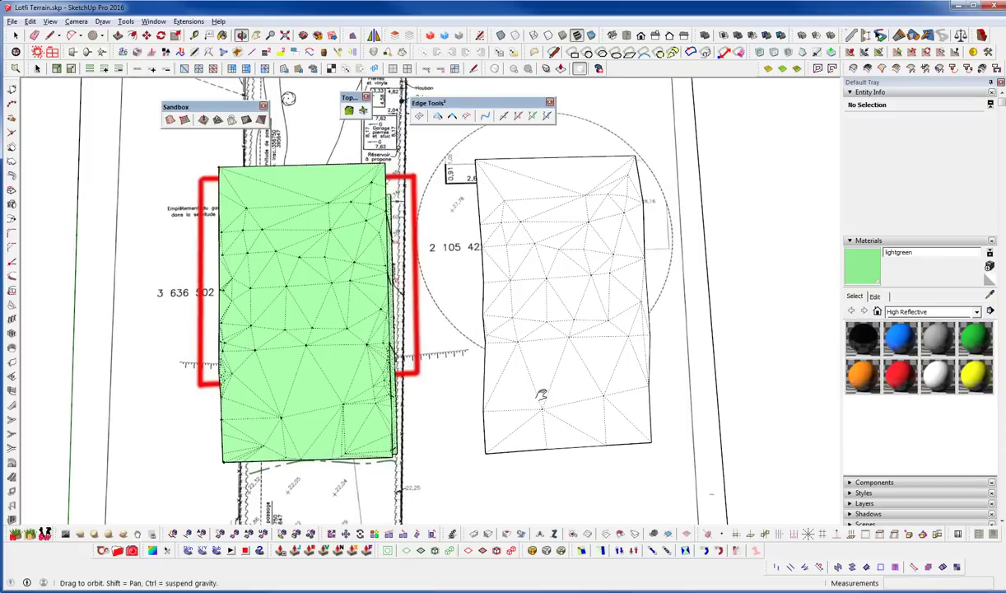
Open the white terrain group beside the green one for editing.
key(space)
click(596, 394)
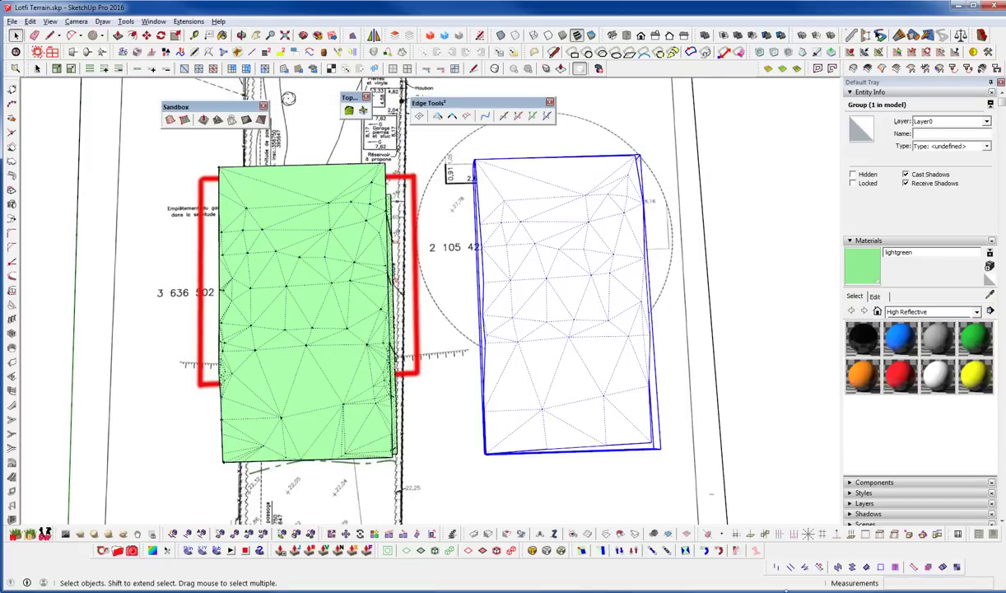
middle_drag(555, 393, 609, 380)
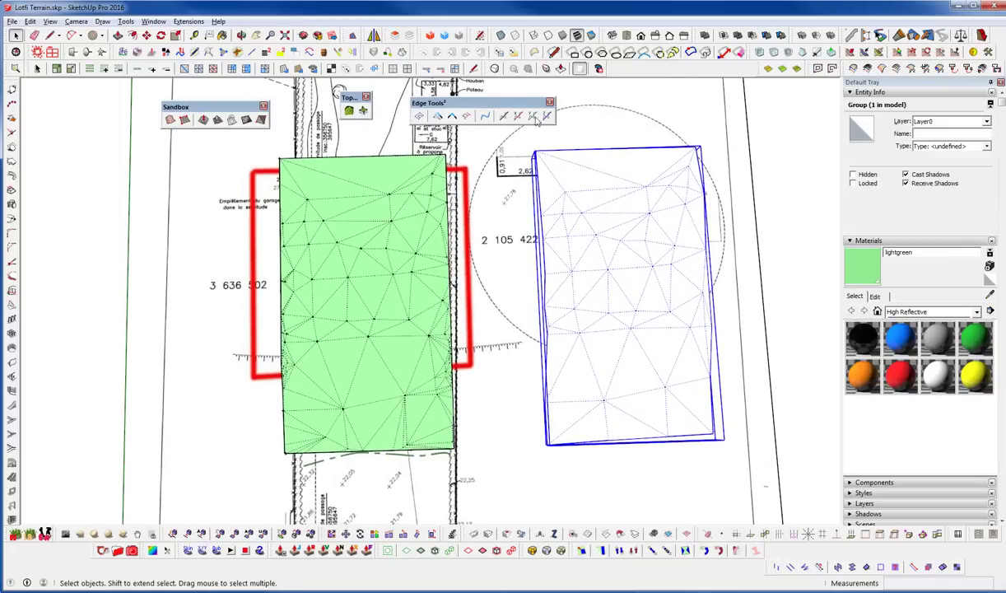
scroll(568, 366, up, 2)
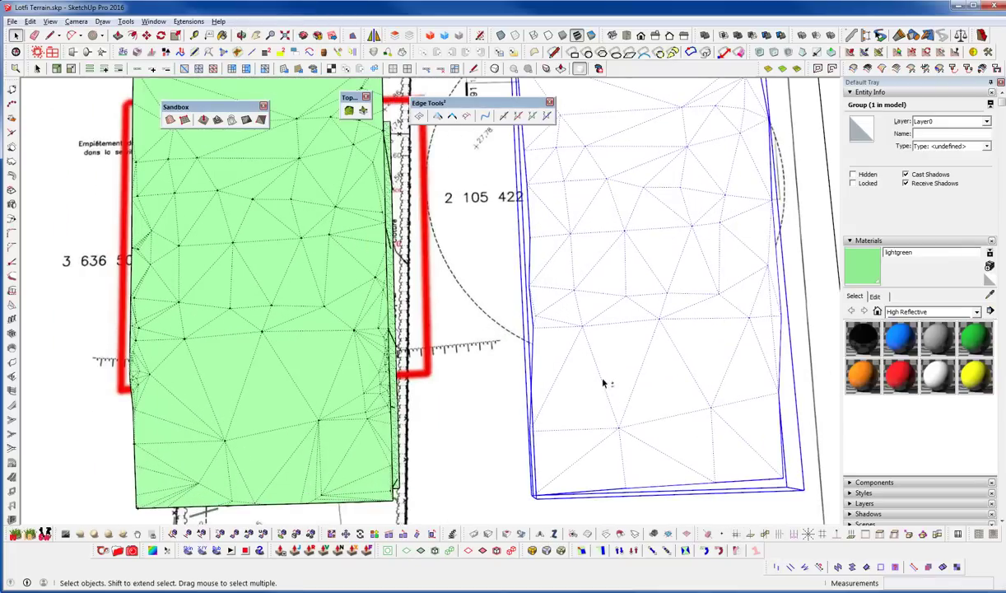
scroll(603, 382, up, 5)
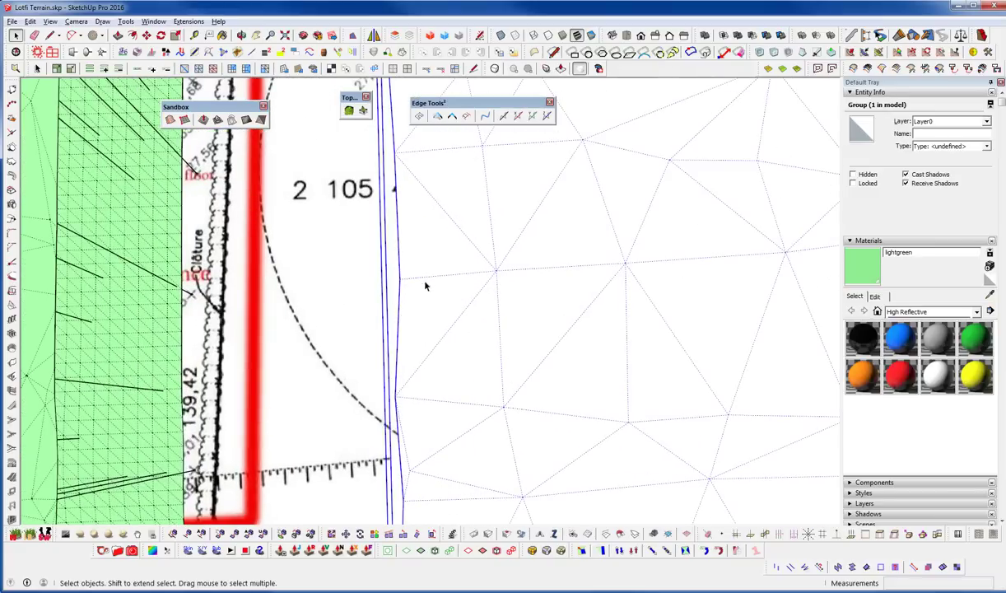
scroll(519, 311, down, 6)
mouse_move(610, 372)
middle_down()
mouse_move(588, 339)
mouse_move(504, 404)
middle_up()
double_click(531, 370)
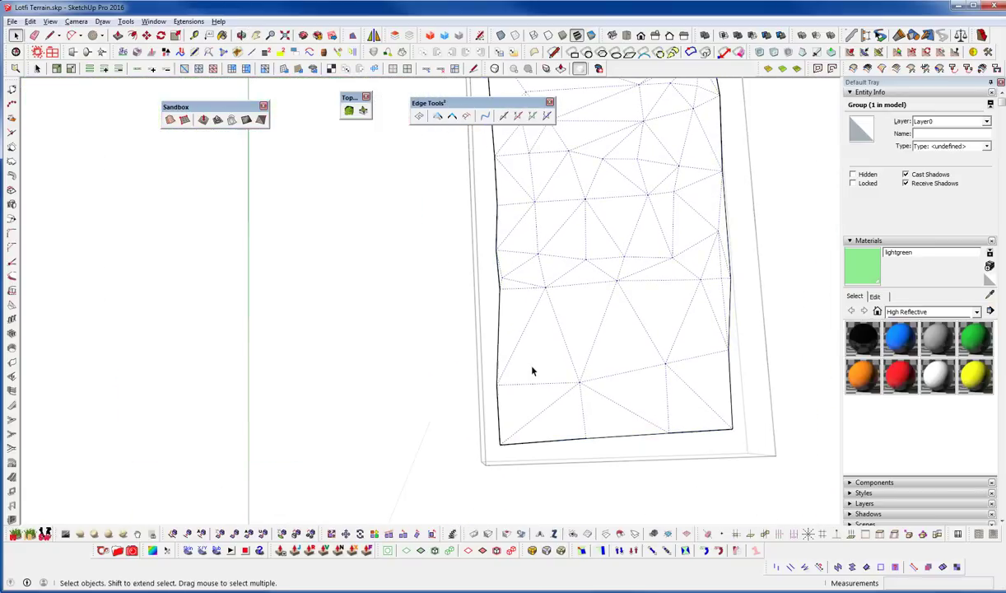
middle_drag(530, 370, 415, 219)
scroll(525, 359, down, 1)
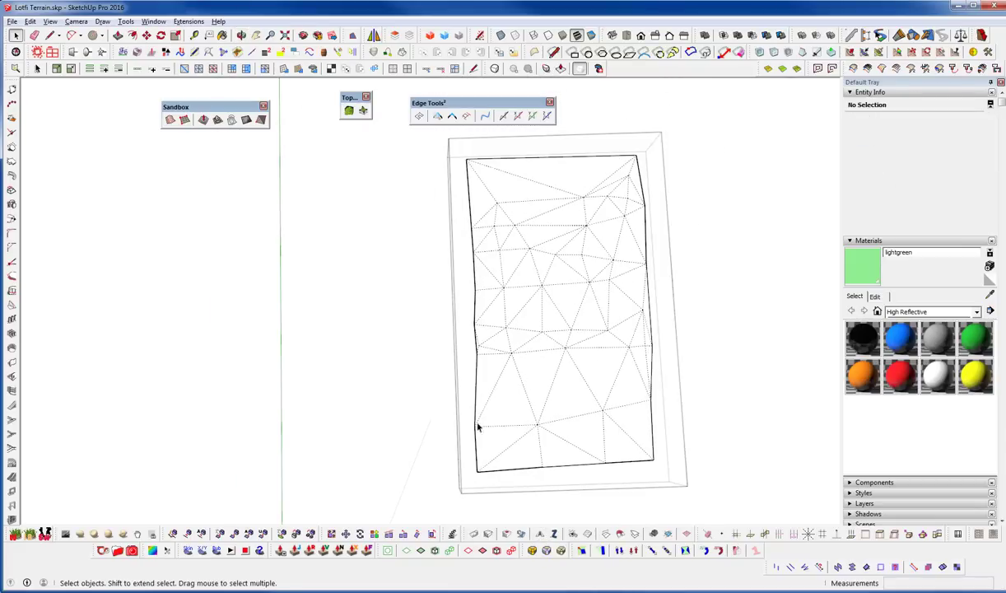
Select the path of edges along the terrain's left boundary and make its vertices colinear in the X axis.
key(p)
click(477, 462)
click(477, 175)
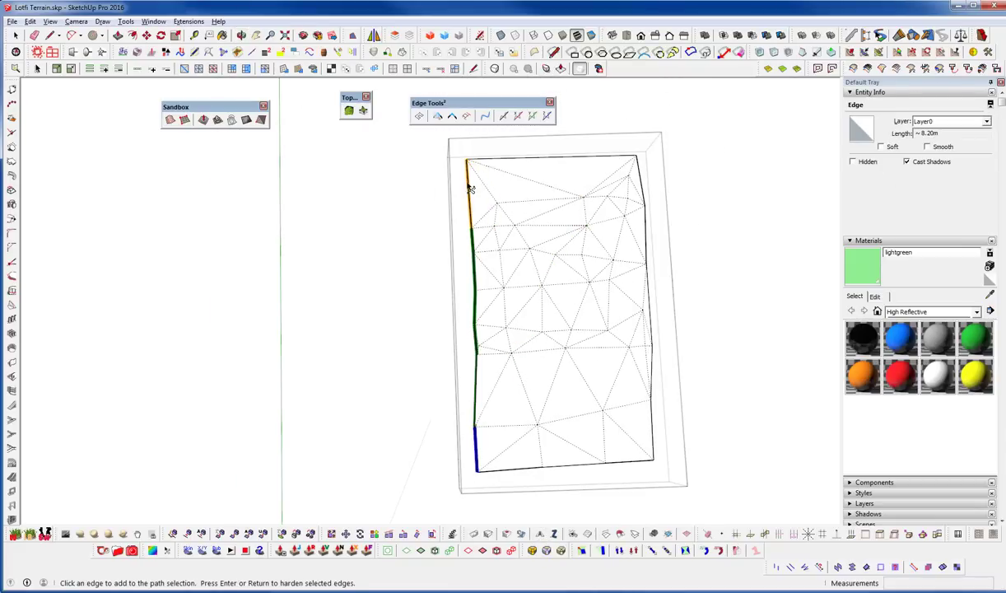
key(Return)
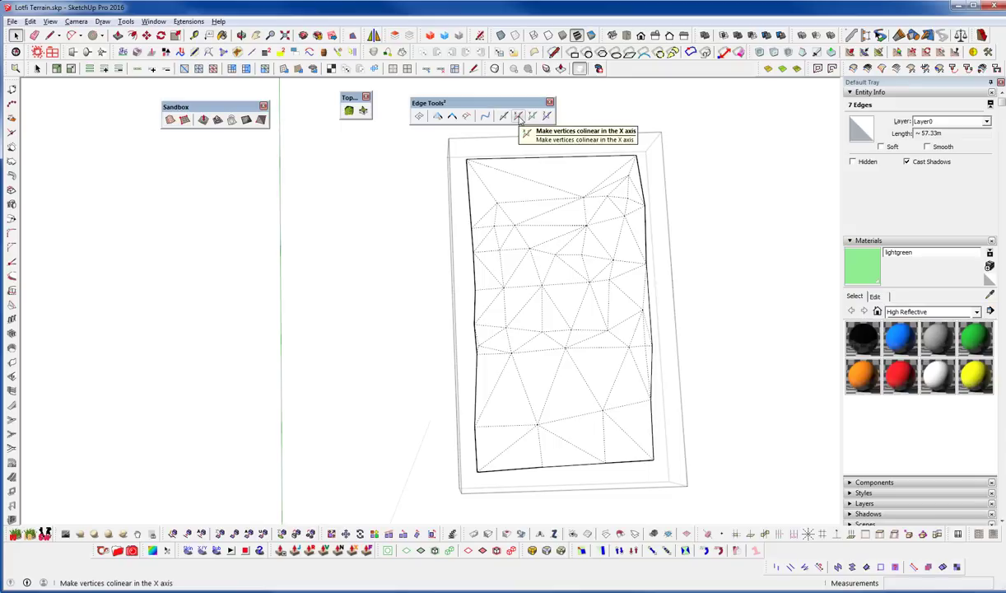
click(518, 116)
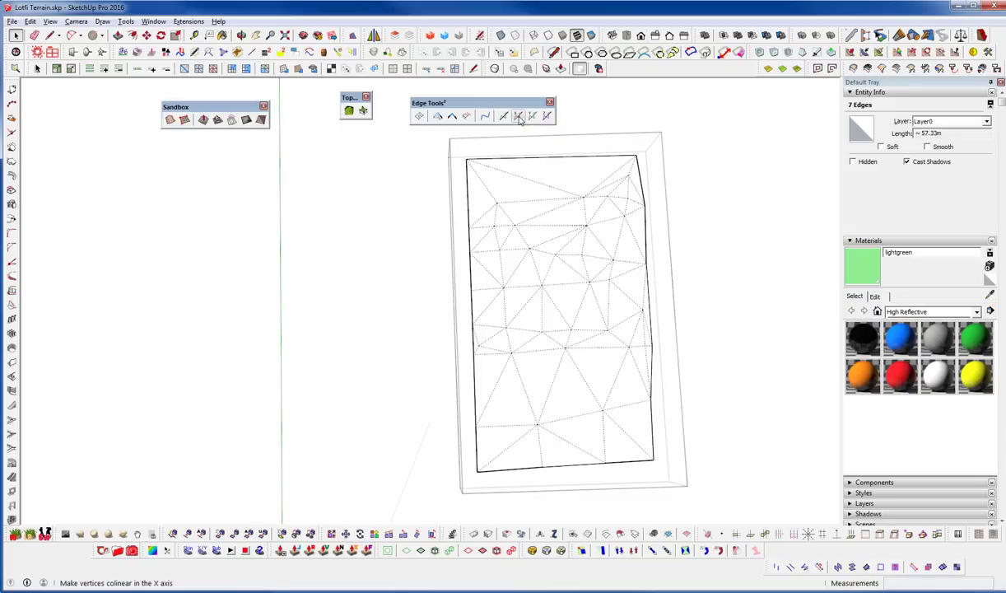
Reselect the straightened left boundary edges of the terrain and move them outward by about 0.5 m.
shift+middle_drag(651, 324, 552, 322)
click(553, 533)
key(Escape)
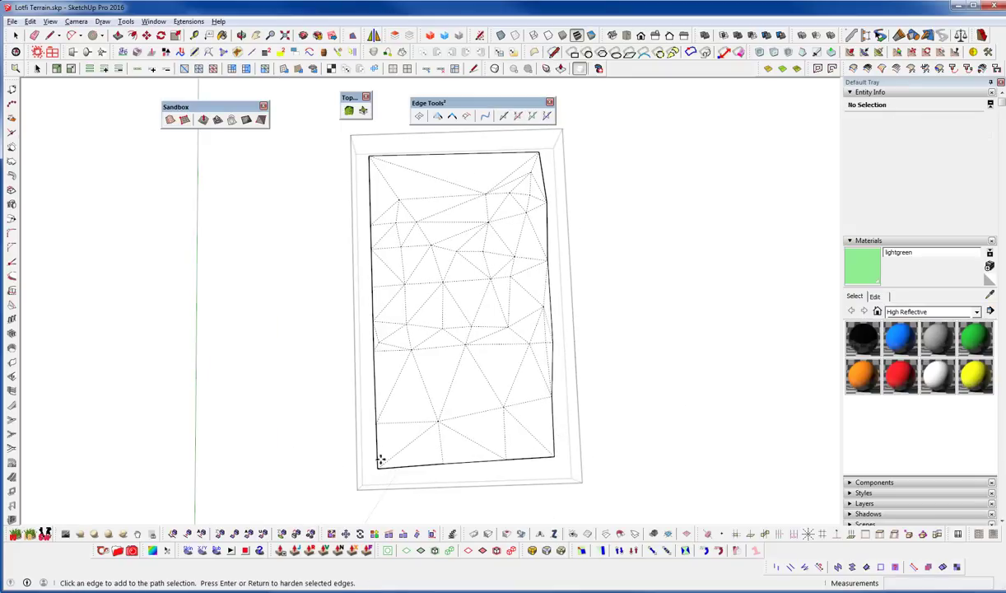
key(m)
click(377, 466)
key(space)
key(w)
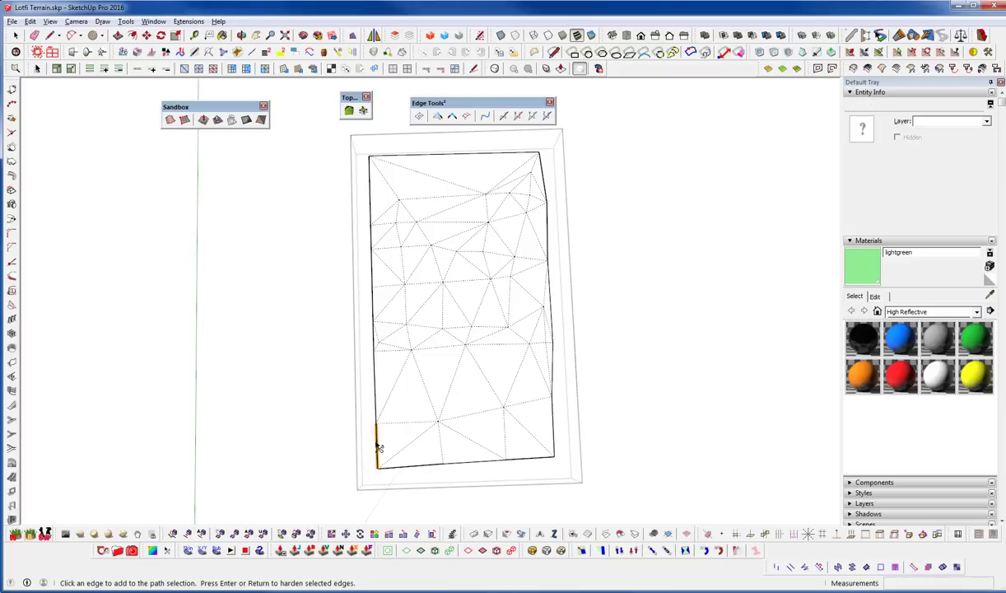
click(377, 441)
key(m)
click(368, 155)
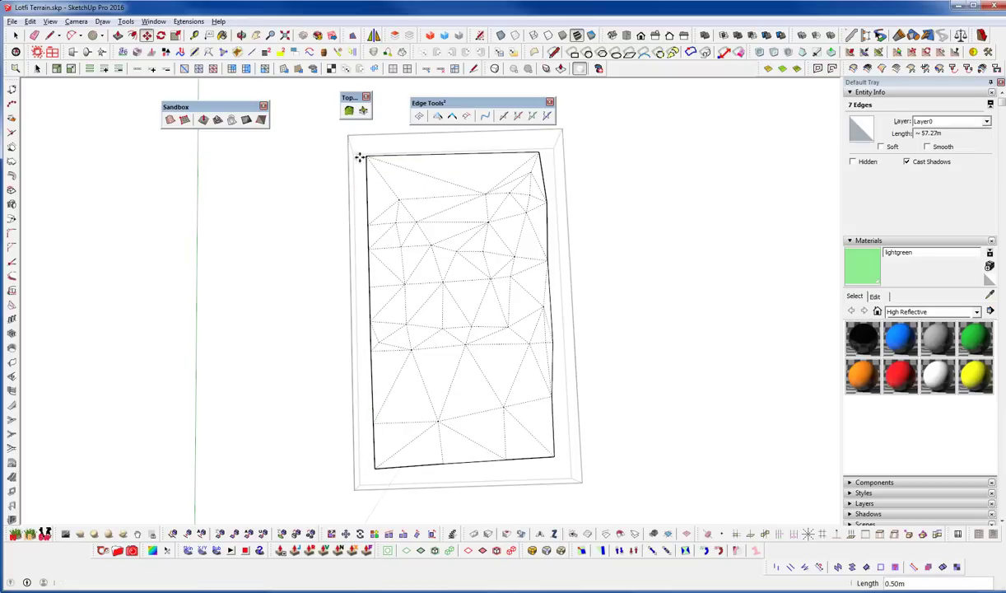
key(space)
Select the path of edges along the terrain's right boundary and make its vertices colinear in the X axis.
click(543, 175)
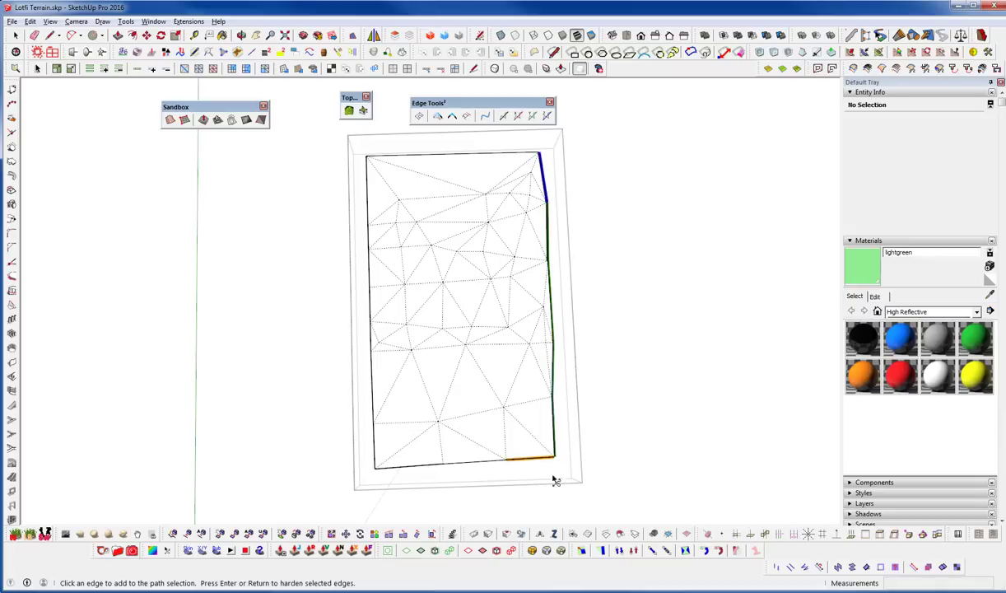
click(554, 413)
key(space)
click(504, 115)
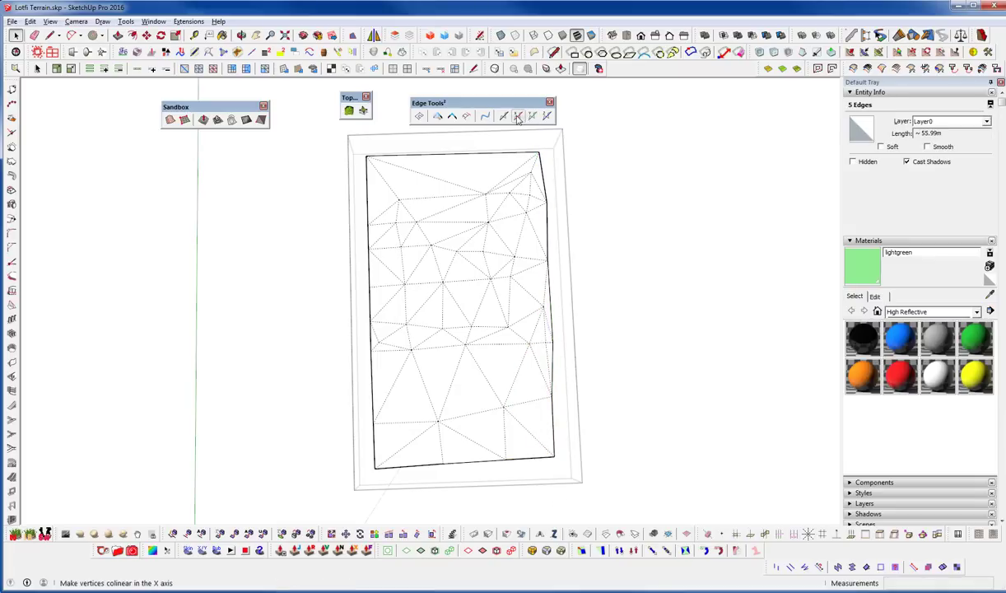
click(544, 213)
Move the straightened right boundary of the terrain a short distance outward.
key(space)
key(m)
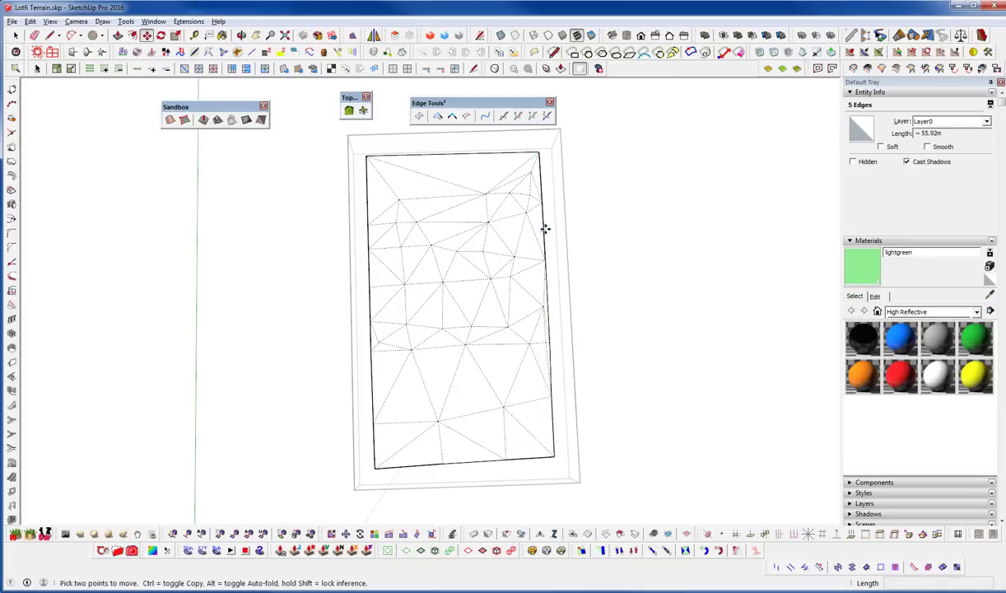
click(544, 228)
click(555, 231)
key(space)
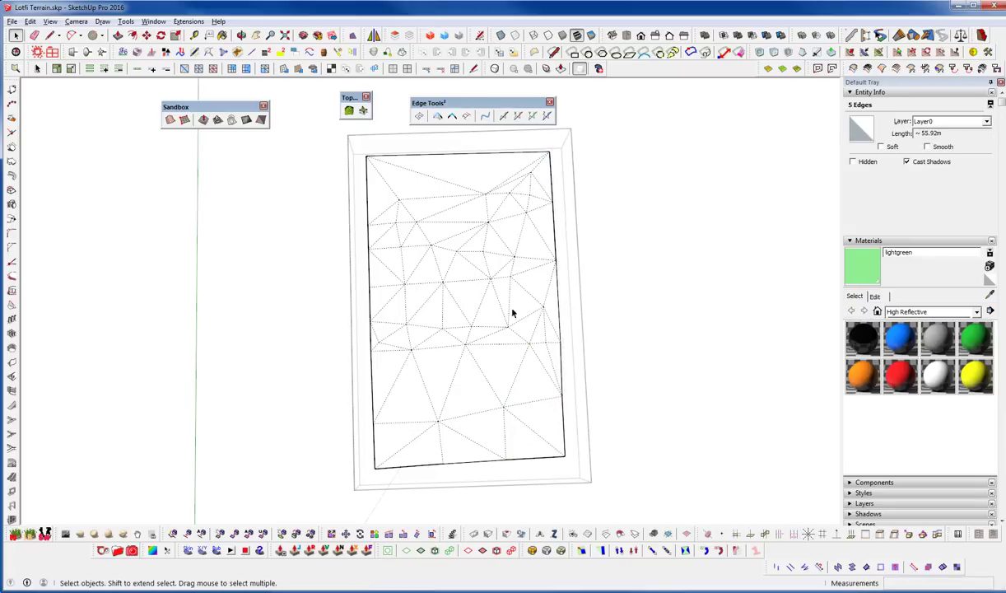
Select the path of three edges along the terrain's bottom boundary.
middle_drag(483, 213, 357, 409)
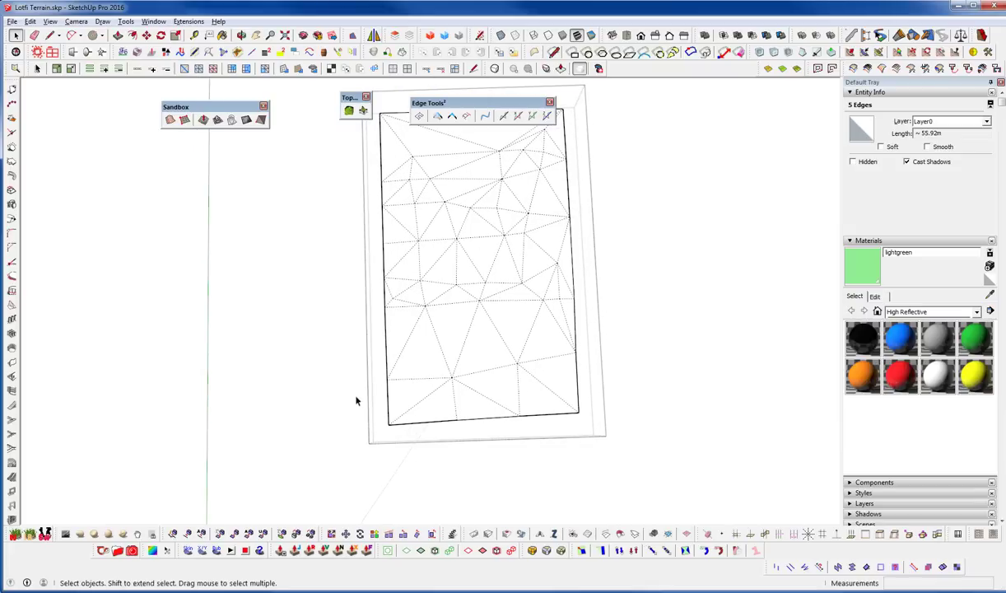
key(p)
click(418, 426)
click(417, 425)
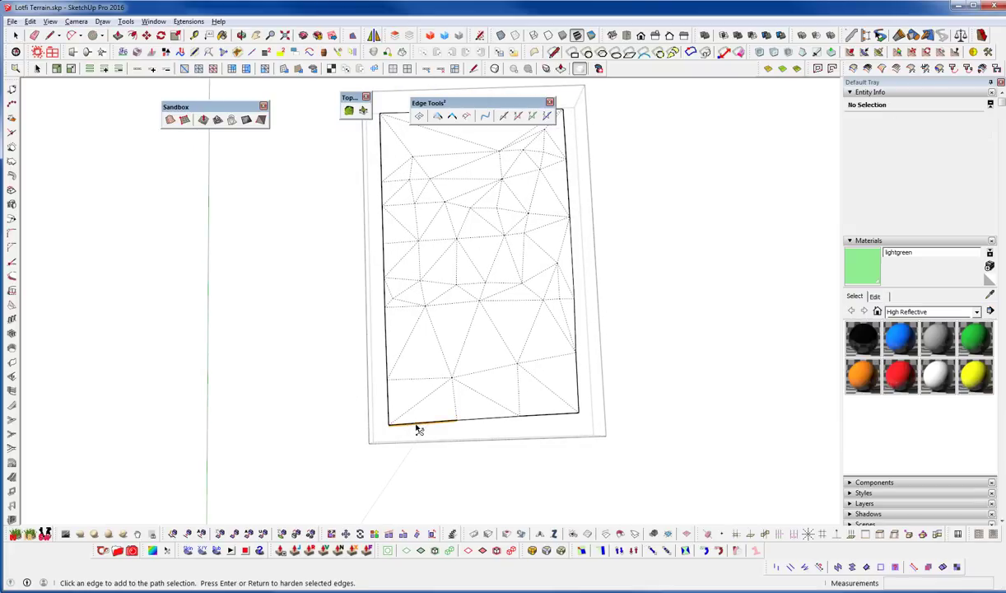
key(space)
key(p)
click(424, 423)
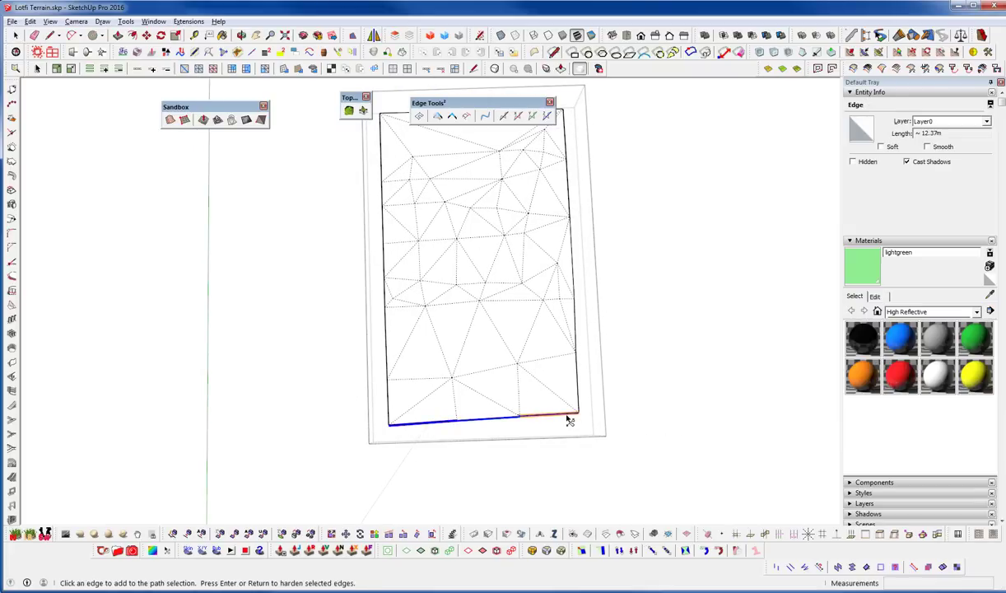
key(space)
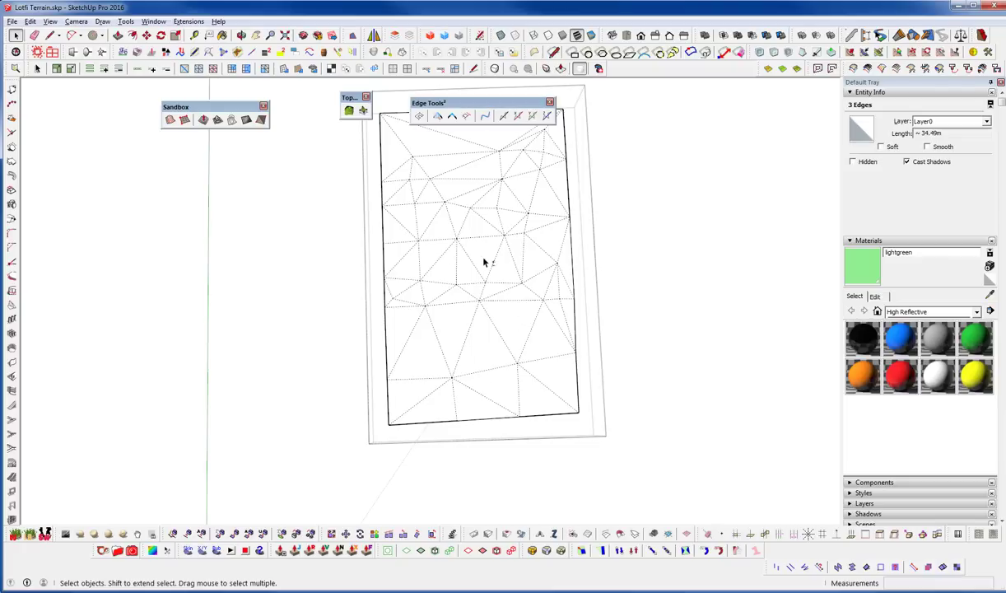
Place a guide line parallel to the terrain's top edge, about 57 m away near its bottom boundary.
shift+middle_drag(484, 262, 508, 324)
key(t)
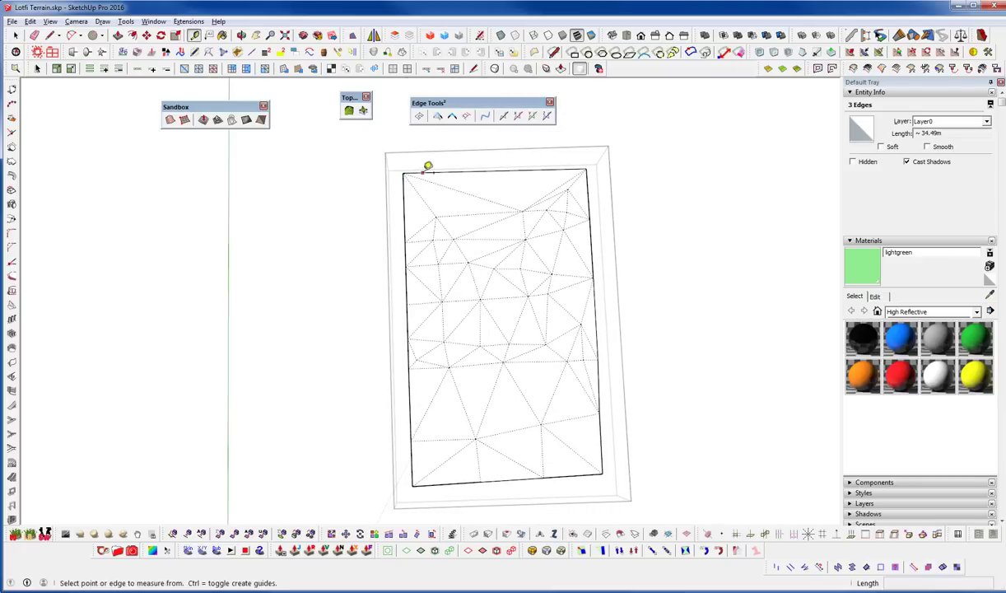
click(423, 172)
click(419, 480)
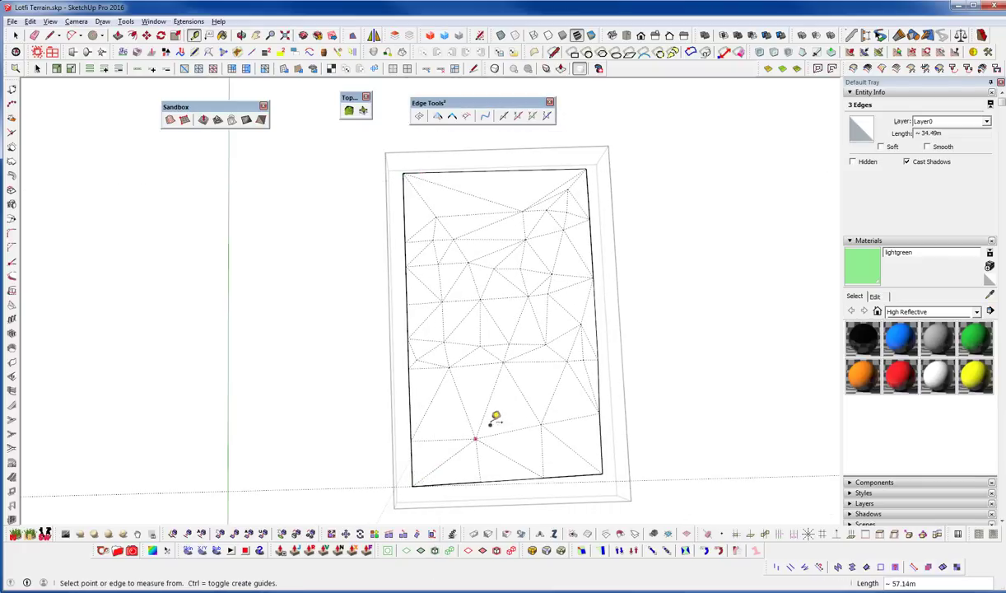
scroll(475, 401, up, 5)
key(p)
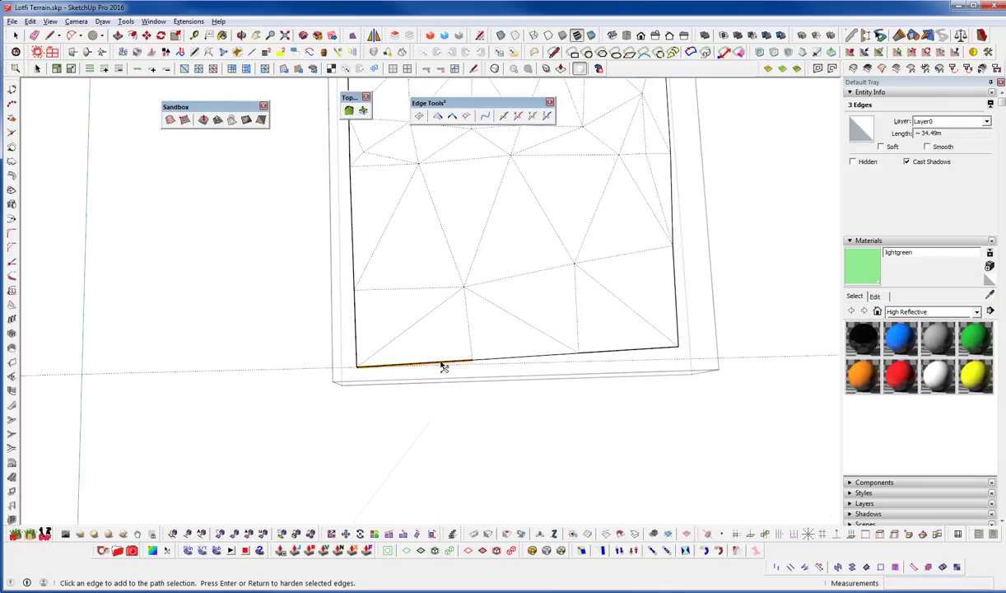
click(441, 363)
click(655, 348)
key(q)
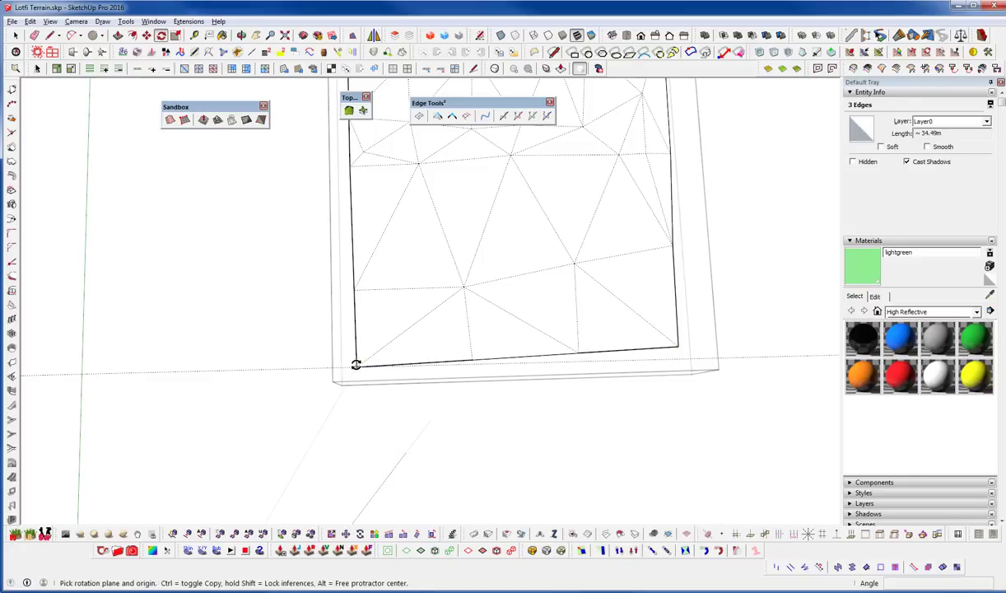
click(357, 366)
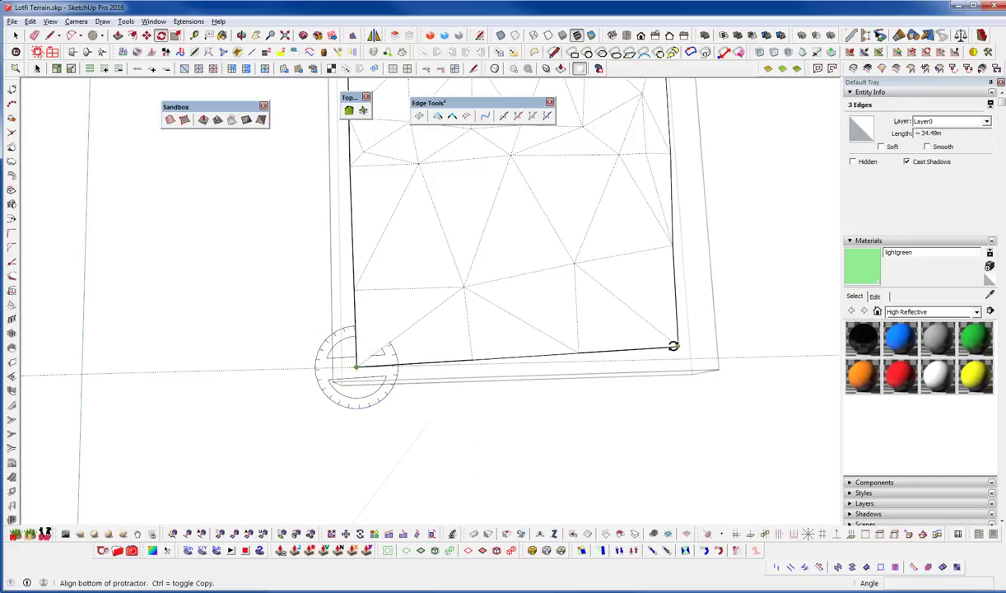
click(687, 351)
key(Escape)
scroll(498, 469, down, 3)
key(space)
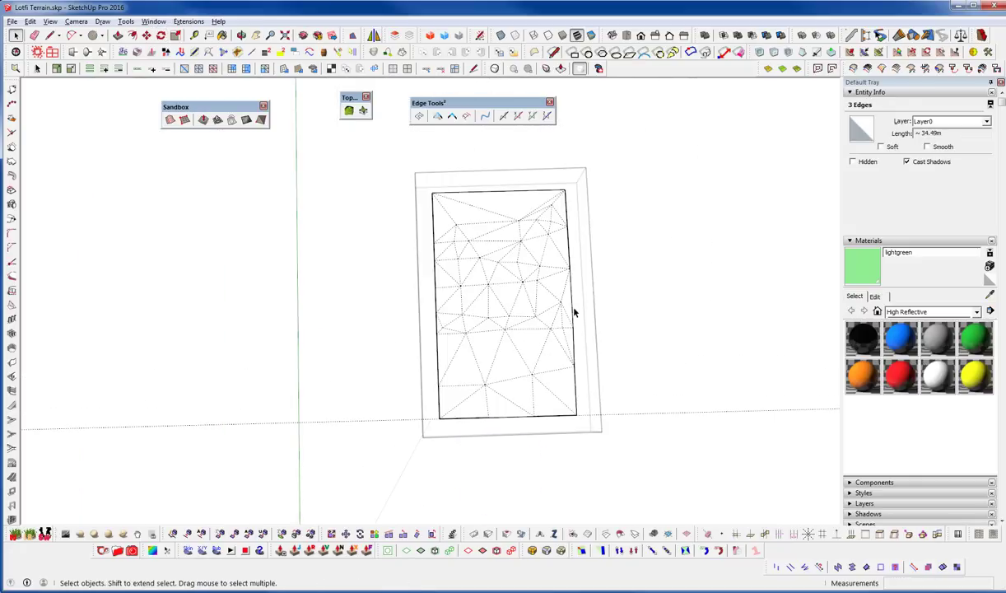
Select the path of five edges along the terrain's right boundary, and leave the terrain group.
middle_drag(572, 312, 594, 358)
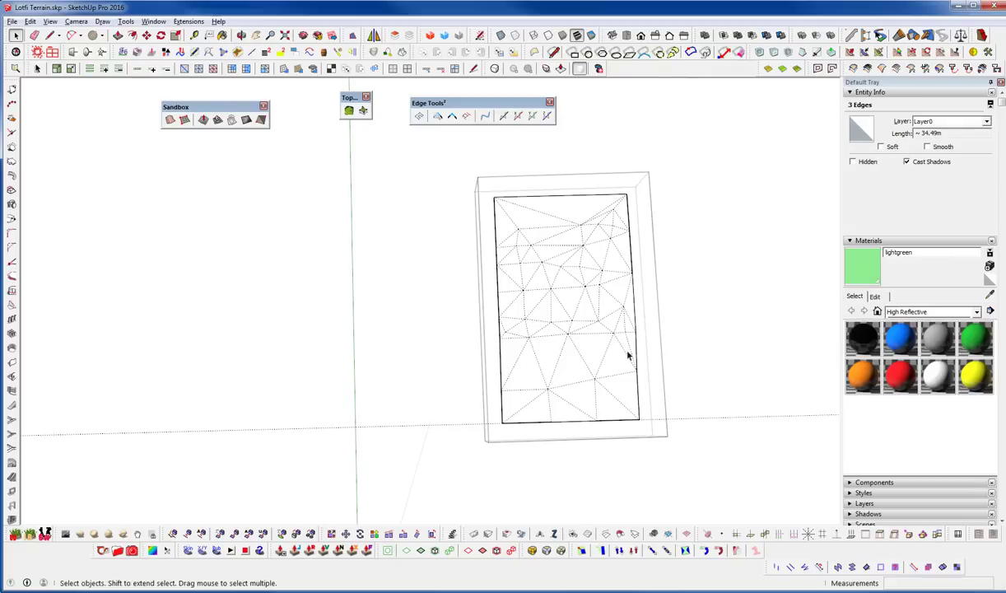
key(p)
click(628, 212)
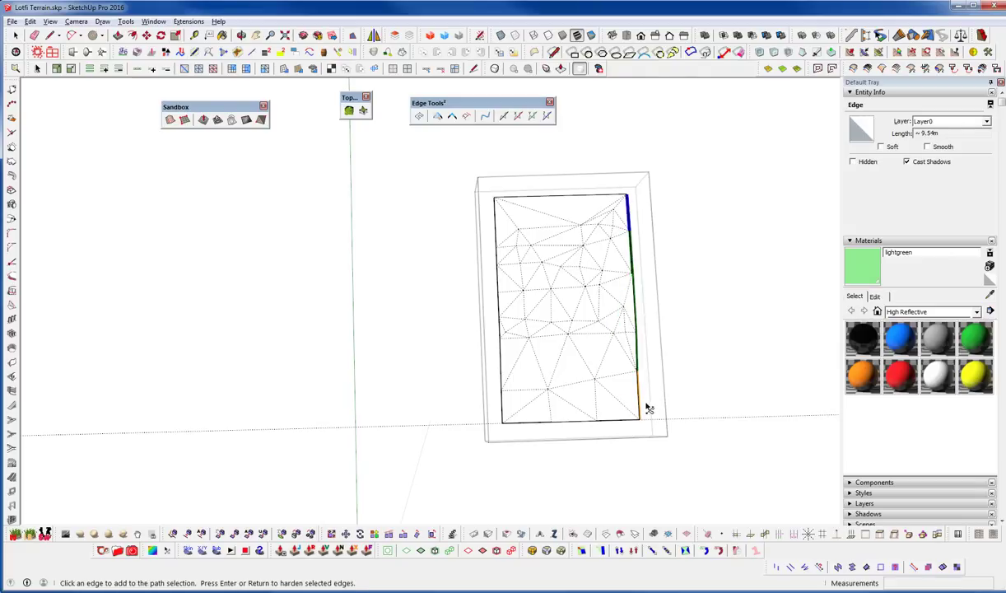
click(642, 405)
key(Return)
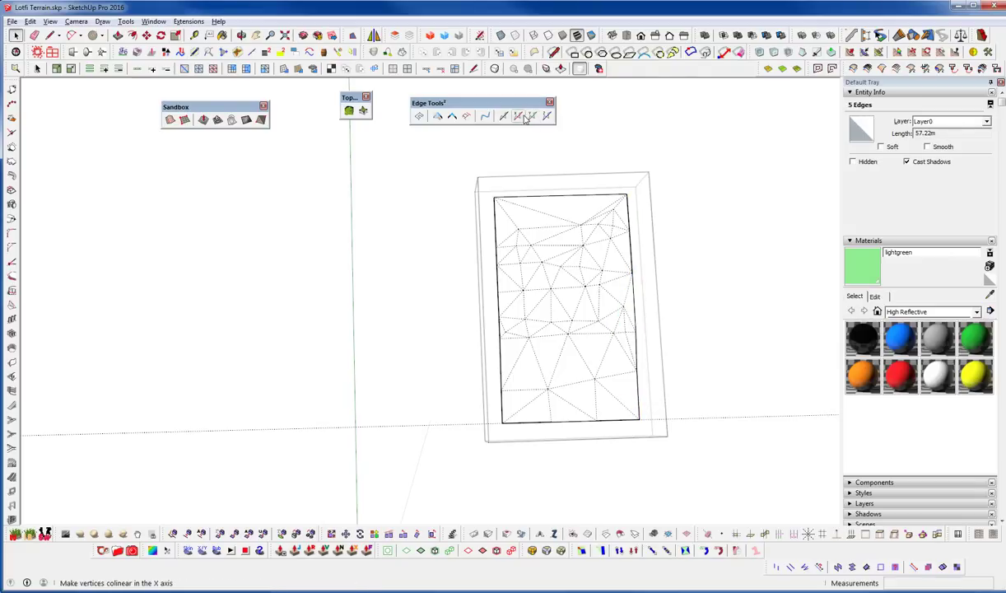
middle_drag(519, 357, 573, 359)
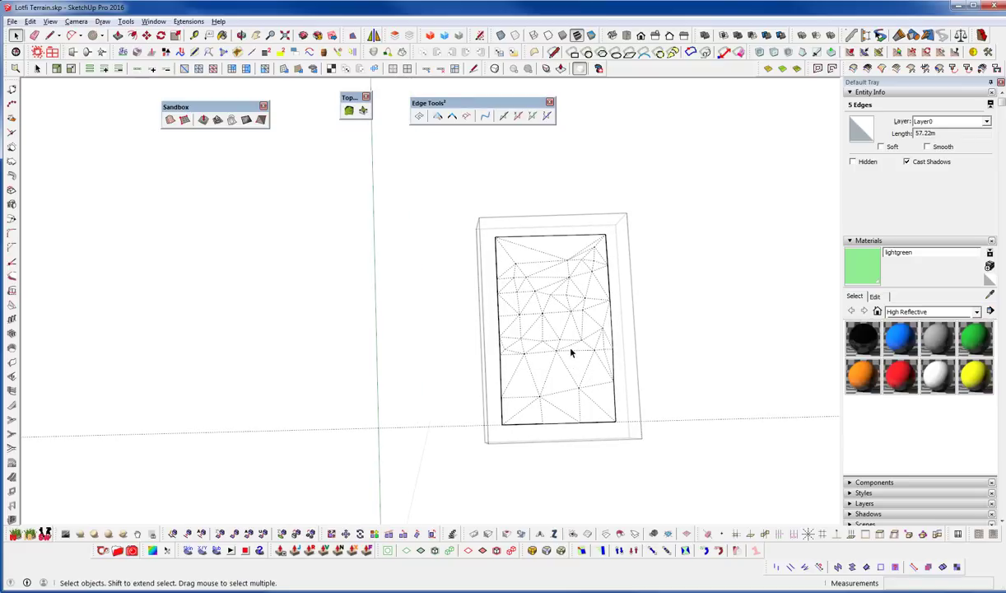
key(Escape)
Generate contour lines on the straightened terrain group with the Contours extension at a spacing of 0.25 m.
click(573, 349)
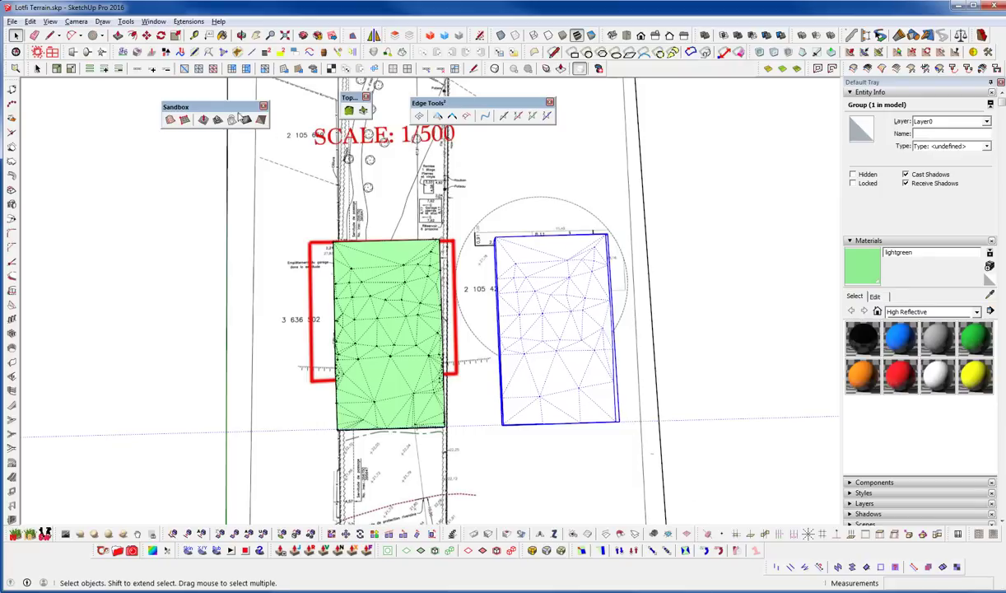
middle_drag(651, 389, 607, 331)
scroll(488, 300, up, 3)
middle_drag(548, 219, 577, 242)
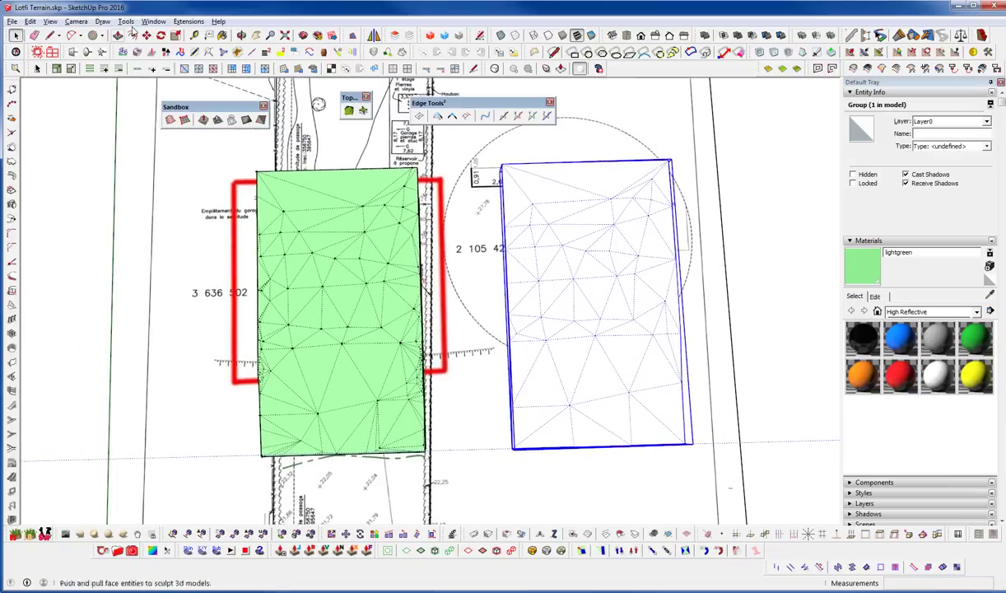
click(189, 21)
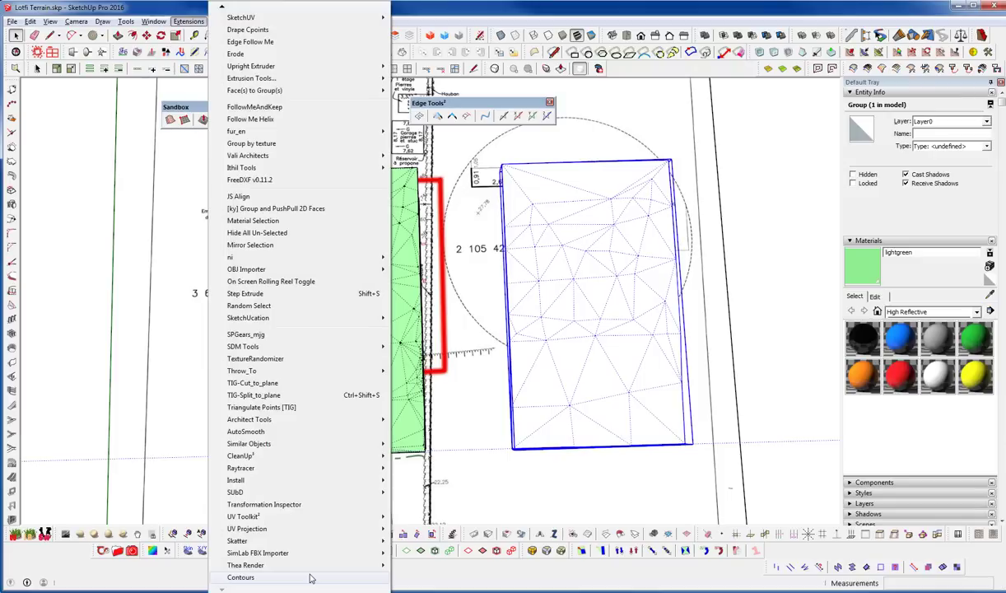
click(310, 579)
drag(498, 277, 460, 172)
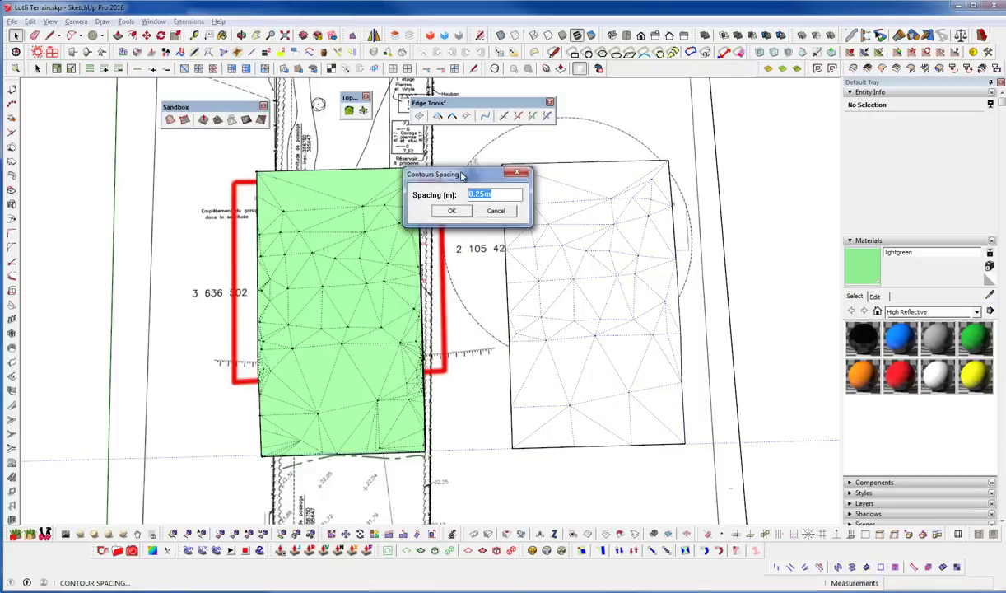
click(452, 208)
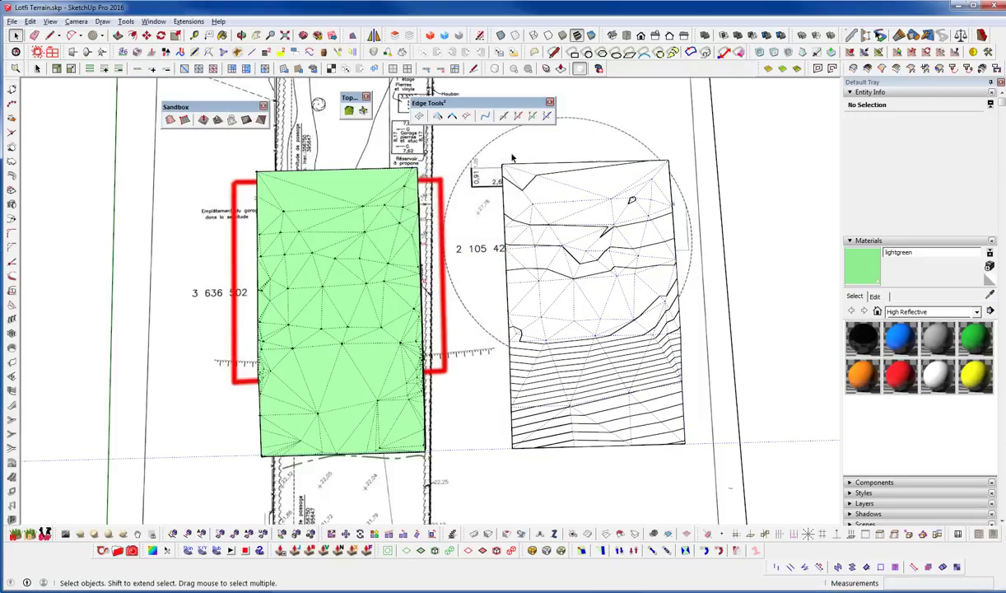
Select the generated contour-line group lying on the straightened terrain.
middle_drag(568, 416, 599, 146)
scroll(610, 206, up, 5)
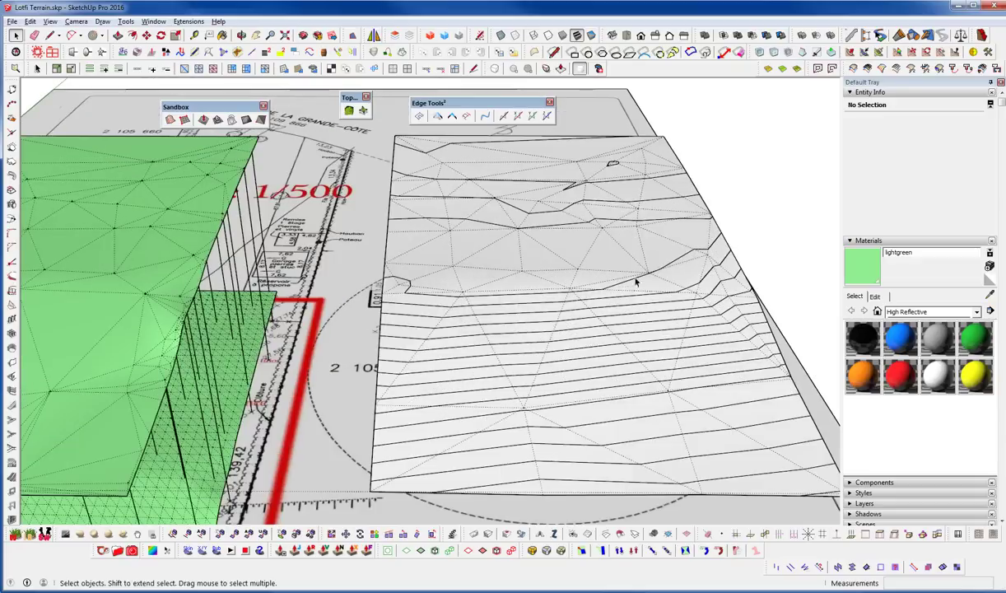
click(630, 284)
scroll(356, 290, down, 3)
Try moving the contour-line group sideways off the terrain by about 57 m, and undo the move.
key(m)
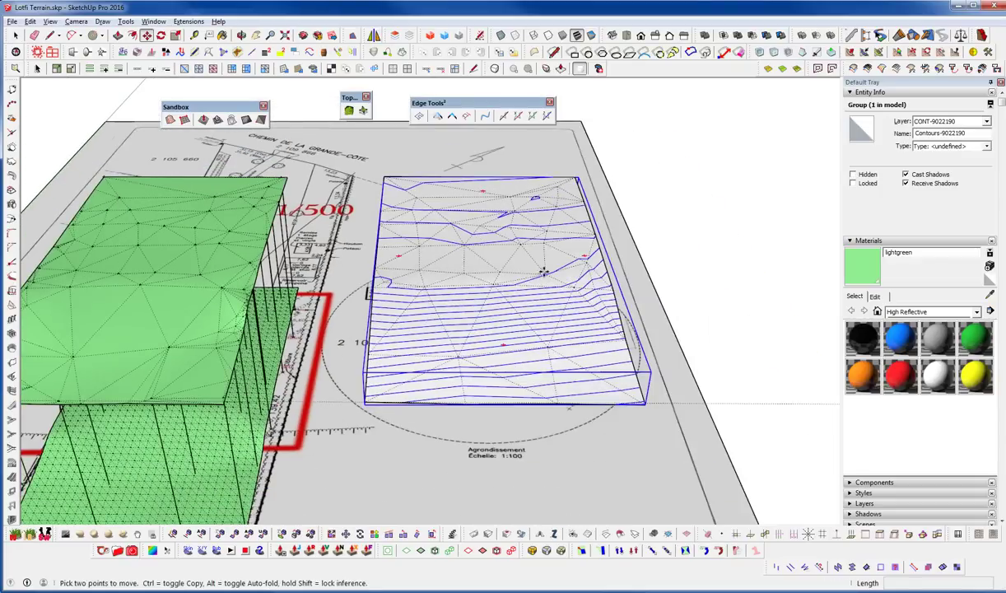
click(544, 272)
shift+middle_drag(792, 253, 602, 198)
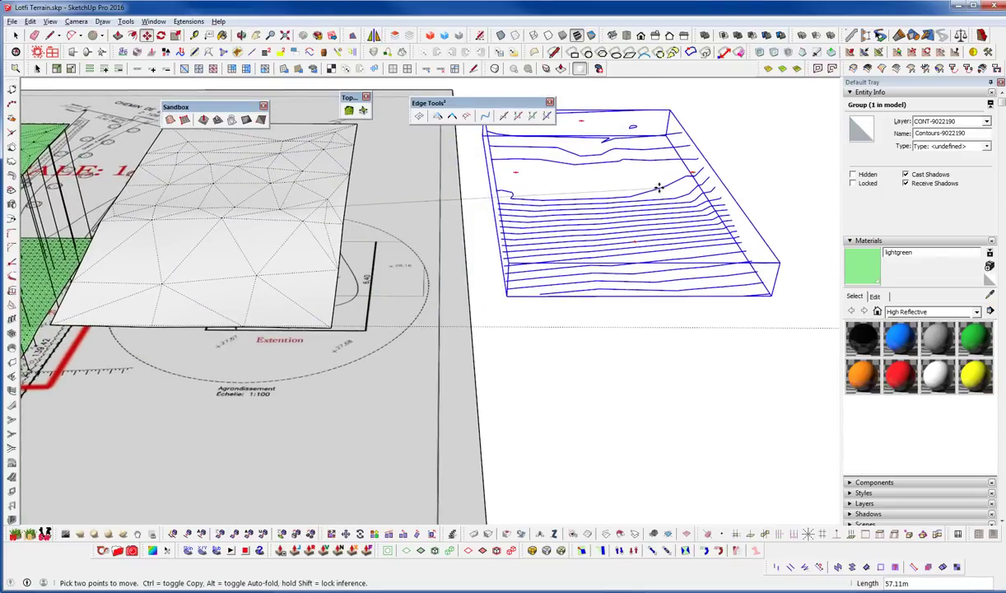
click(658, 187)
shift+middle_drag(113, 297, 406, 306)
key(ctrl+z)
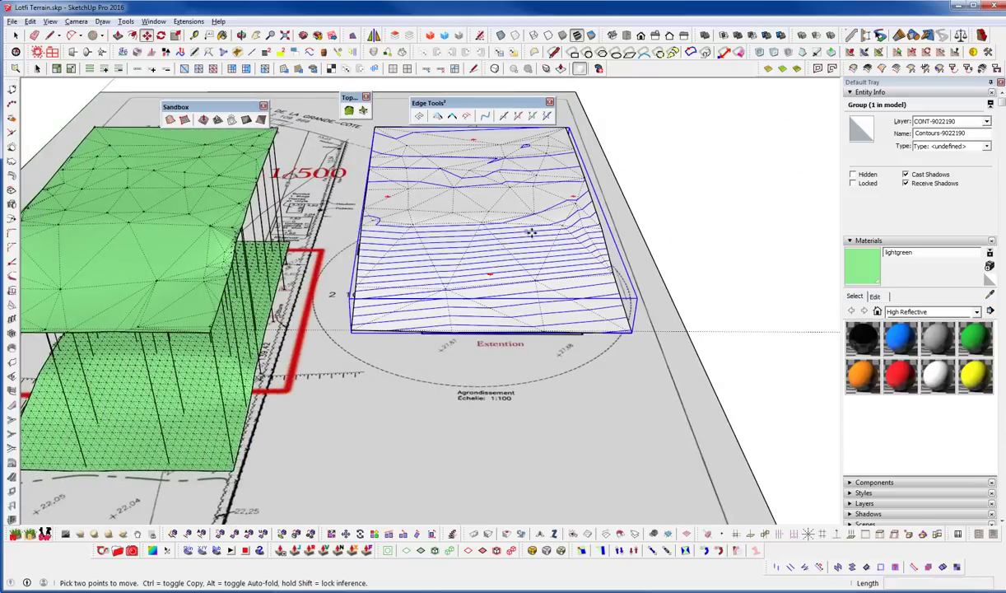
Move the contour-line group about 65 m sideways, off the terrain and beyond the site plan.
click(531, 233)
shift+middle_drag(720, 234, 522, 251)
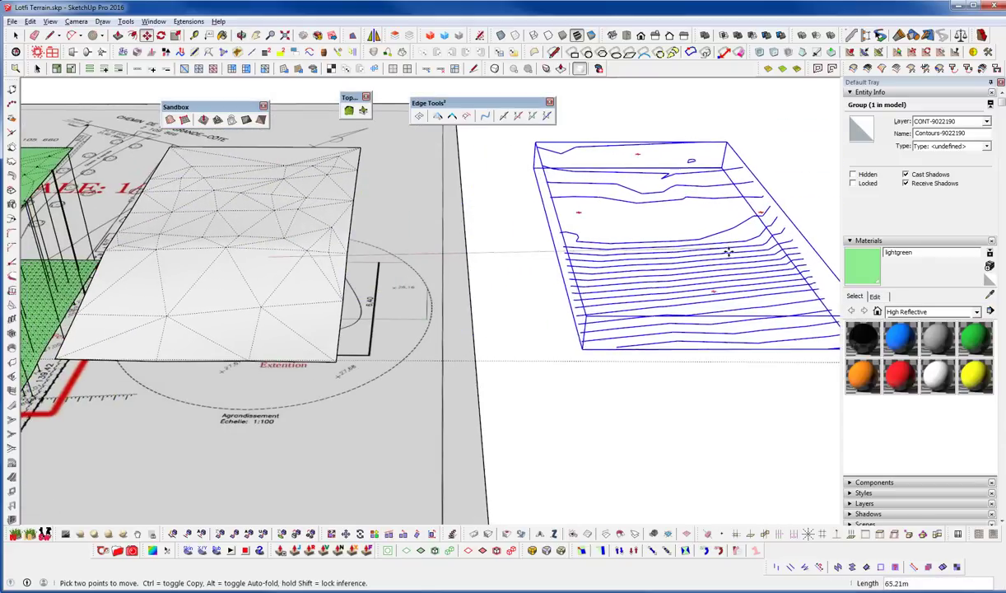
click(723, 261)
shift+middle_drag(52, 318, 447, 314)
key(space)
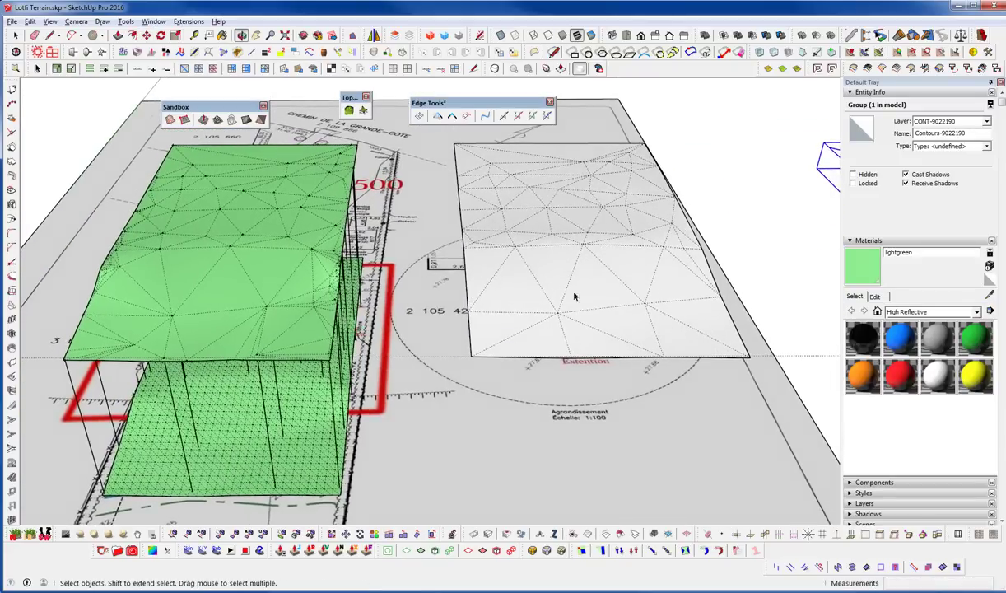
Open the grey terrain's outer group for editing and select the terrain mesh group inside it.
double_click(575, 296)
click(596, 289)
middle_drag(596, 290, 457, 401)
key(Escape)
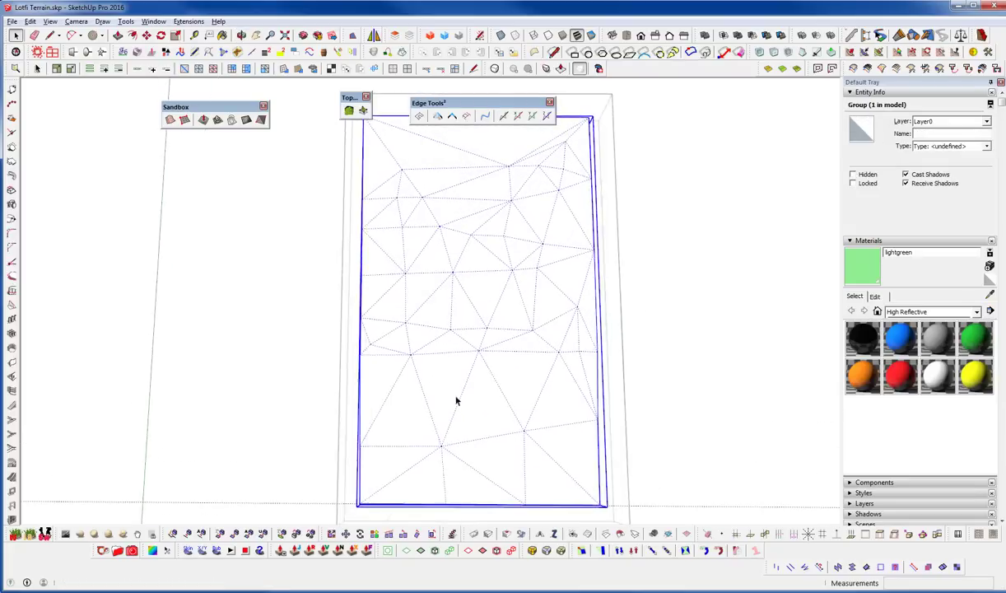
scroll(469, 387, down, 3)
middle_drag(401, 367, 461, 354)
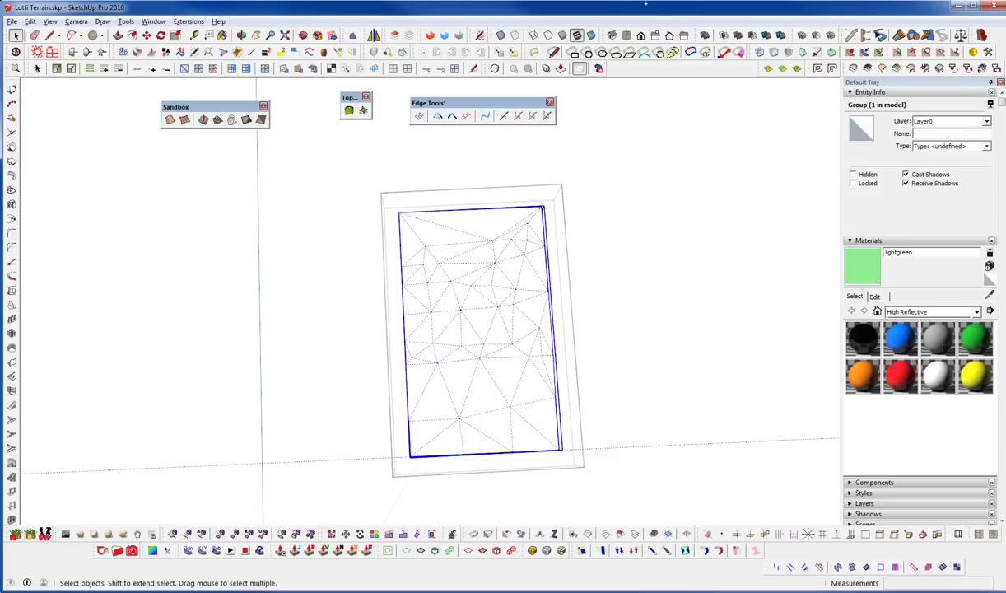
Draw a plain-line rectangle that extends beyond the terrain mesh on all sides.
click(579, 68)
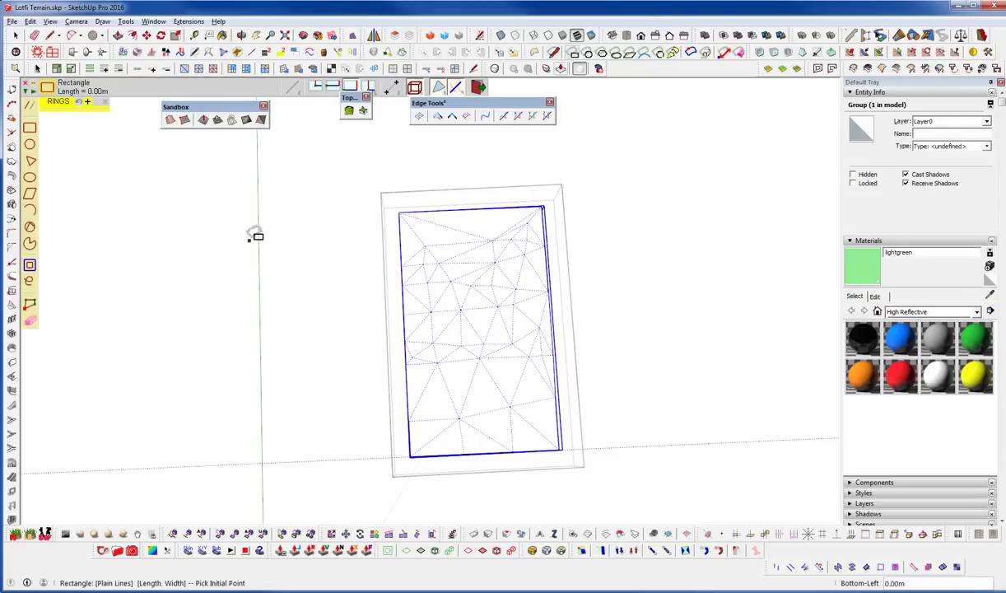
click(335, 169)
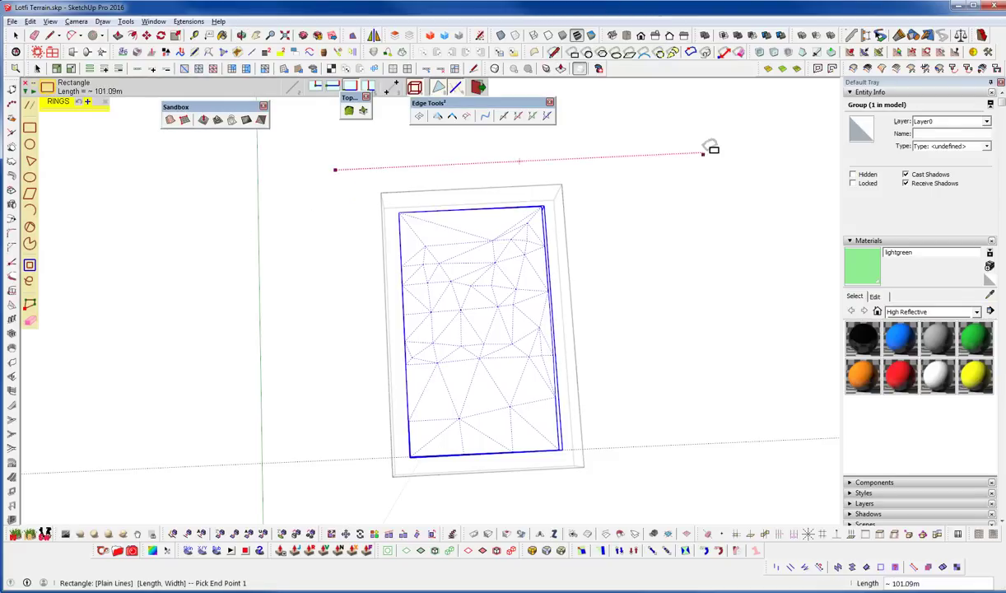
click(606, 497)
middle_drag(607, 493, 654, 457)
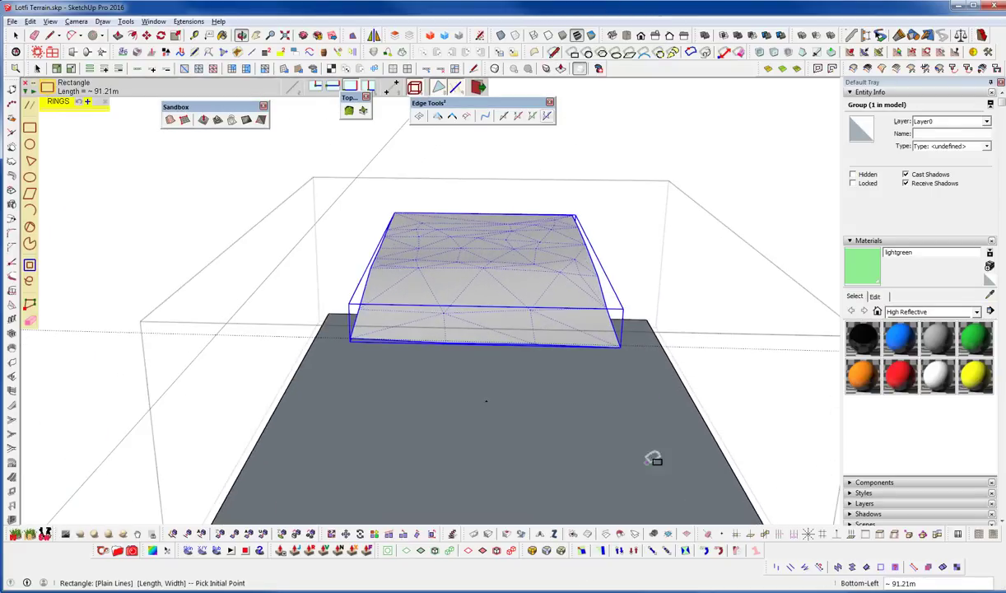
Move the rectangle group vertically up to the lower corner of the terrain mesh.
key(m)
key(space)
click(617, 452)
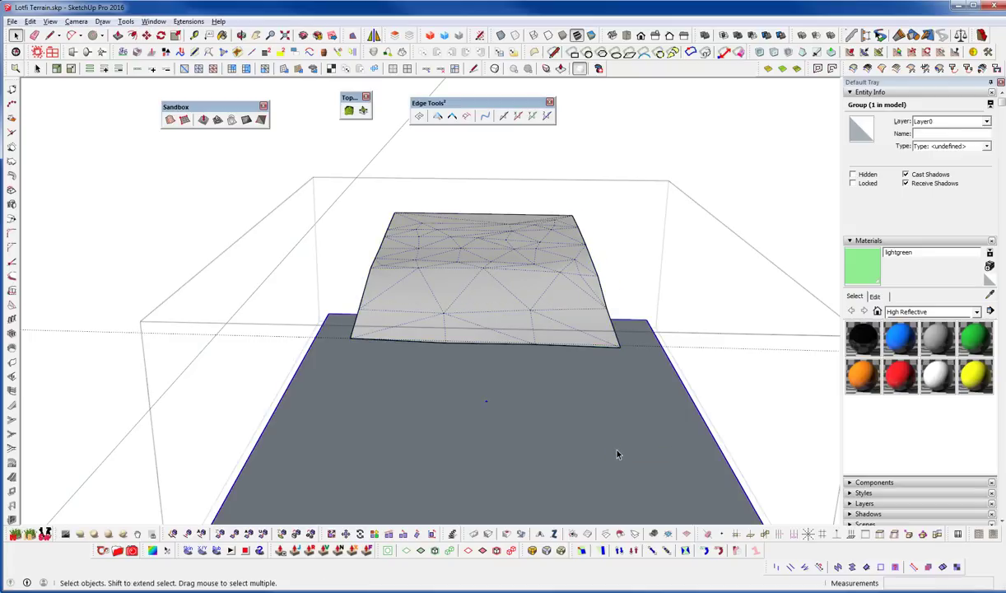
key(m)
click(615, 446)
key(Up)
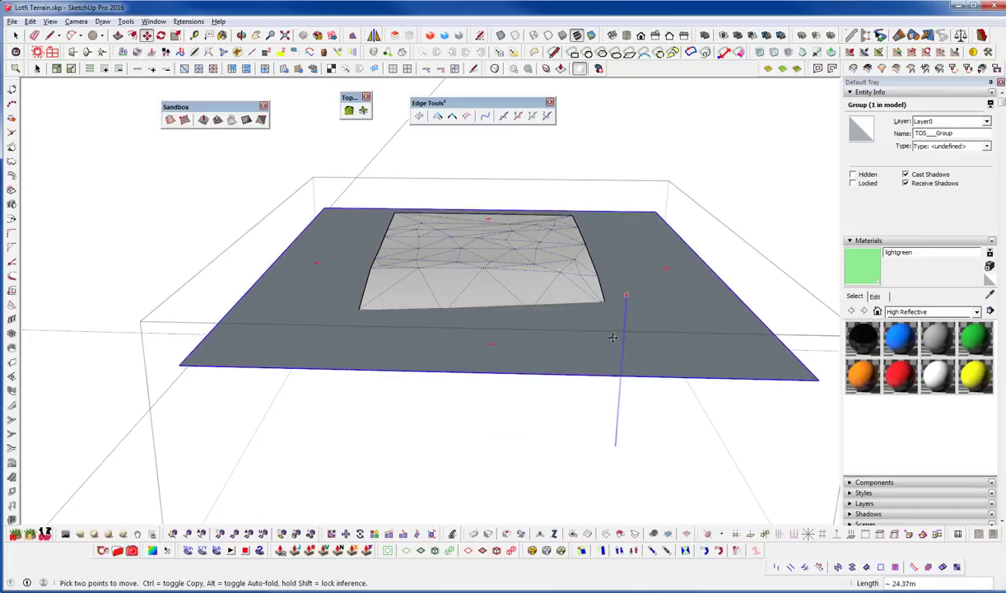
click(620, 347)
middle_drag(601, 348, 557, 359)
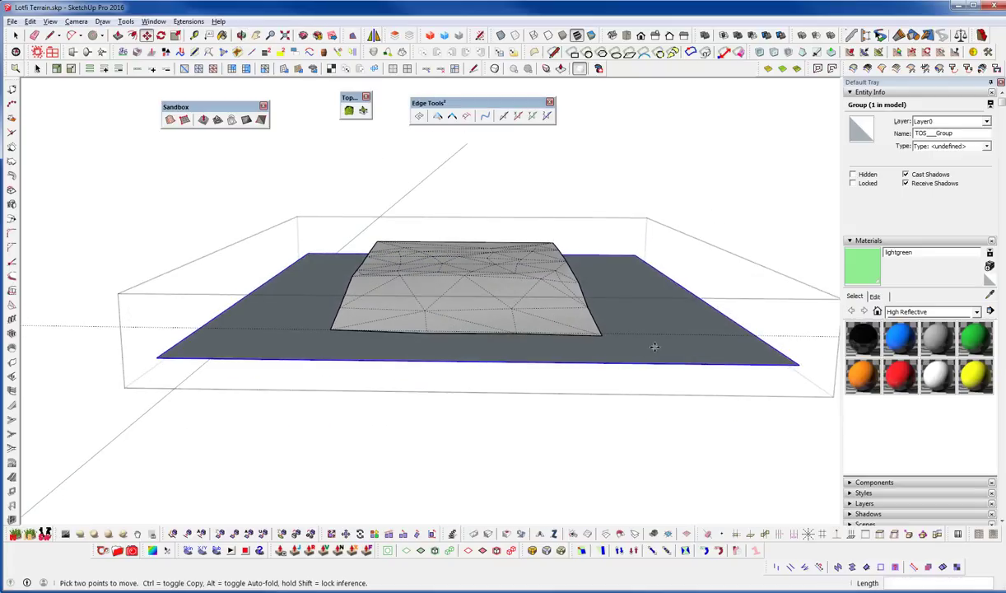
Copy the rectangle group upward along the blue axis, trying offsets of 0.15 m and 0.25 m before setting 0.5 m.
scroll(622, 347, up, 2)
click(623, 344)
key(ctrl)
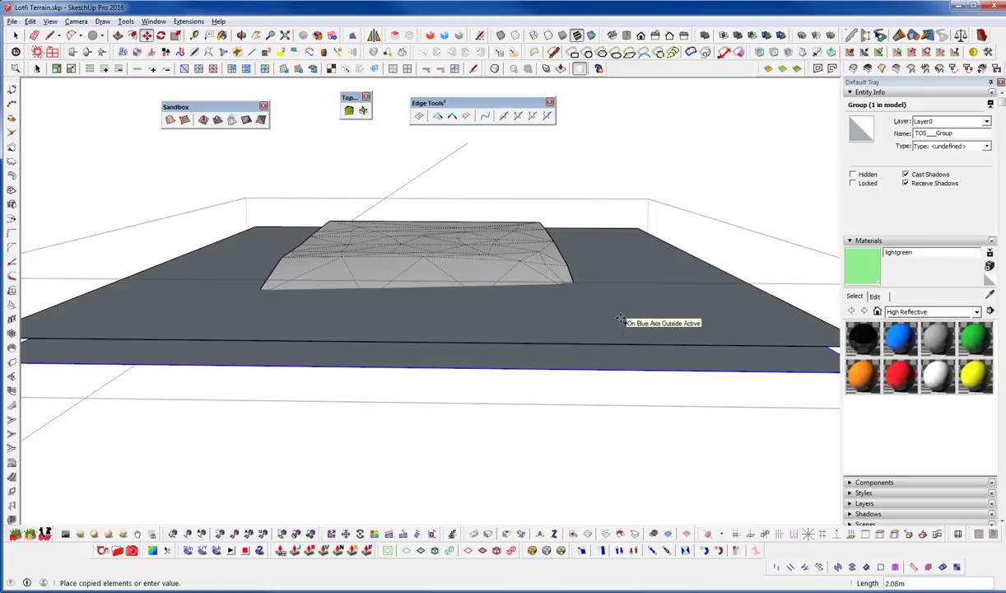
text(.15)
key(Return)
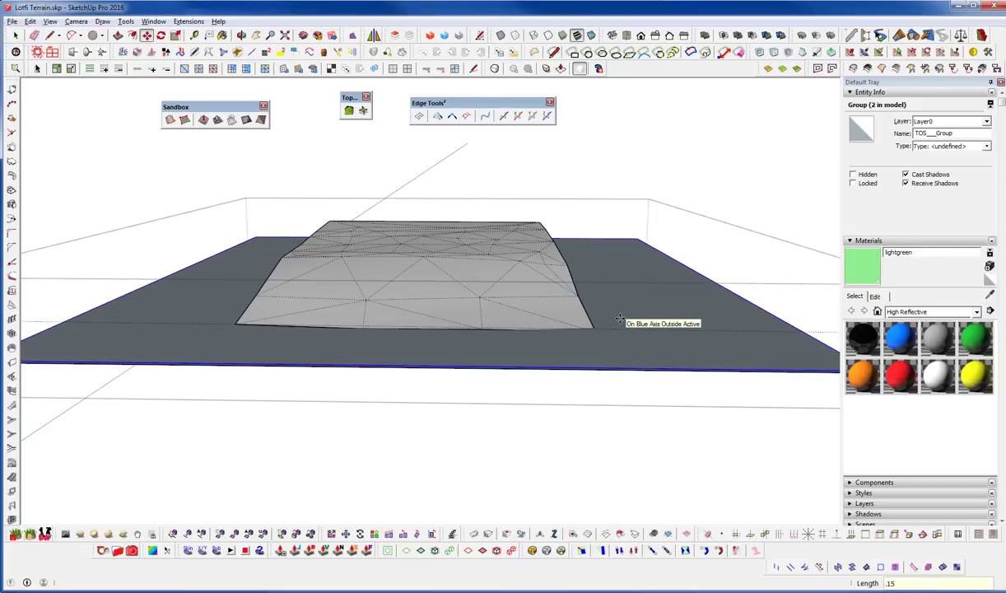
text(.25)
key(Return)
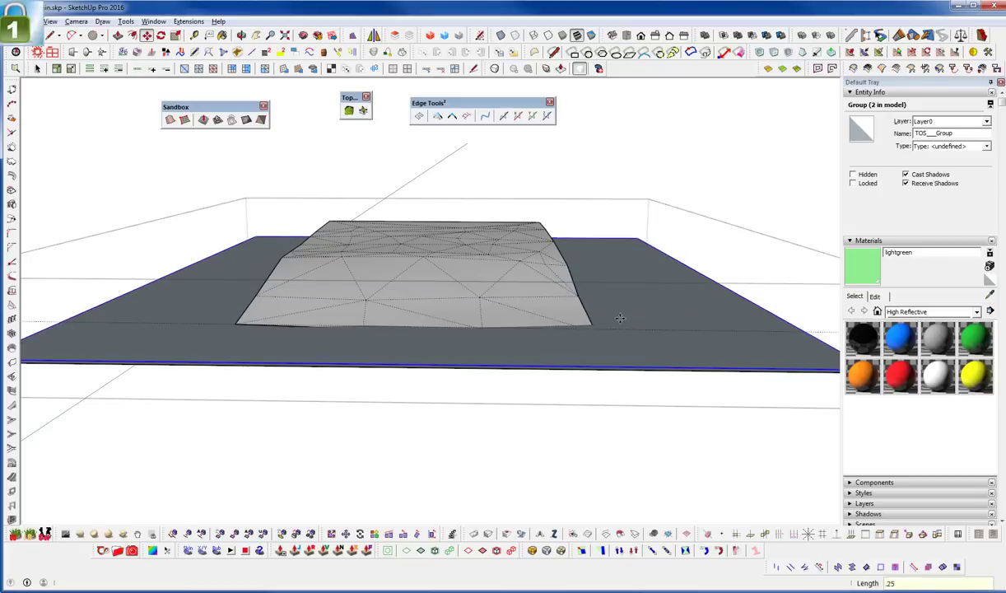
text(.5)
key(Return)
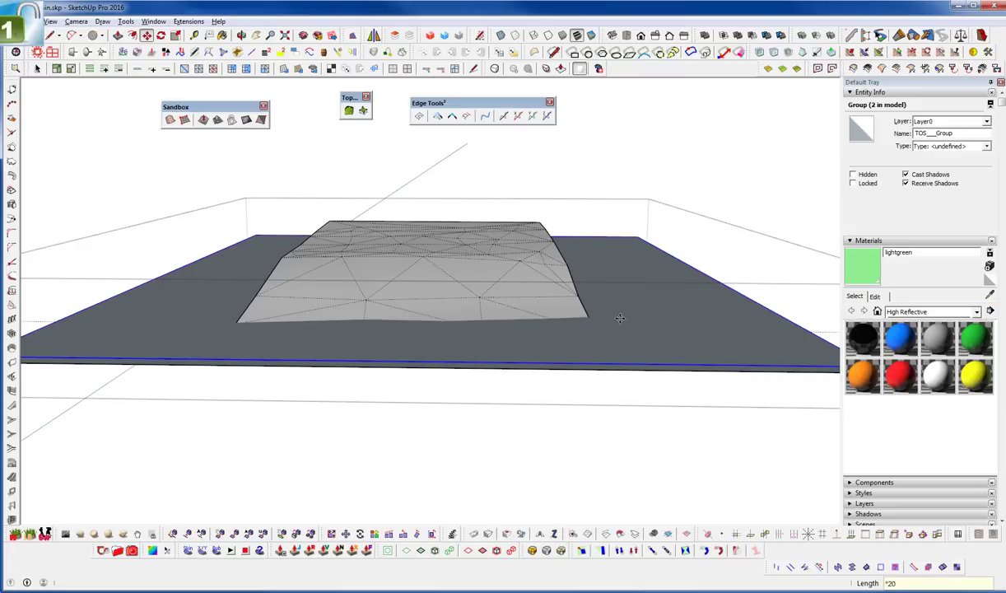
Multiply the copied rectangle into a vertical array of 20 copies and clear the selection.
text(*20)
key(Return)
key(ctrl+t)
scroll(461, 313, down, 3)
key(space)
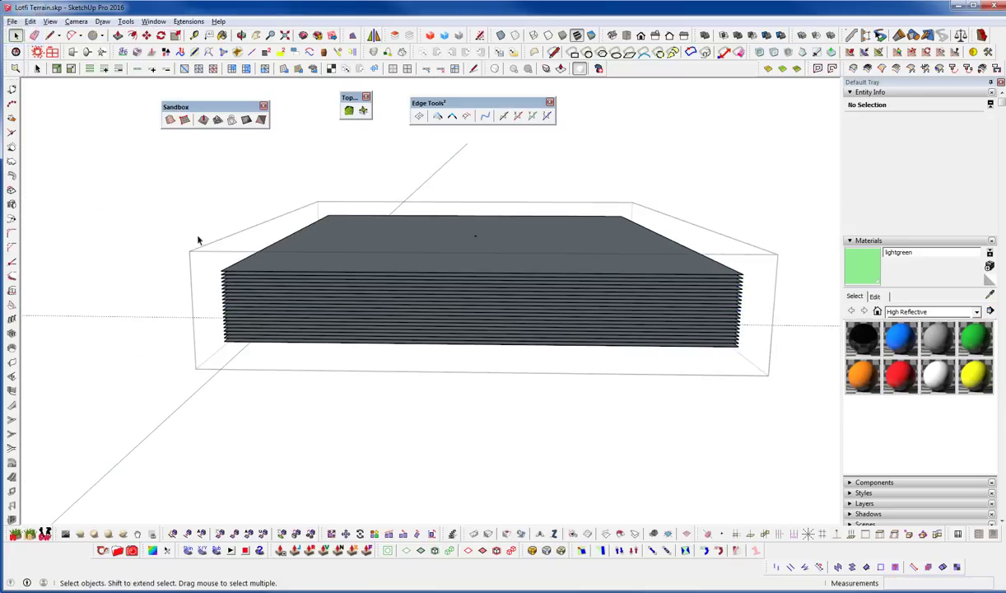
Intersect the faces of all stacked rectangles and the terrain with context, and delete the rectangles so only the terrain and intersection lines remain.
drag(209, 191, 739, 385)
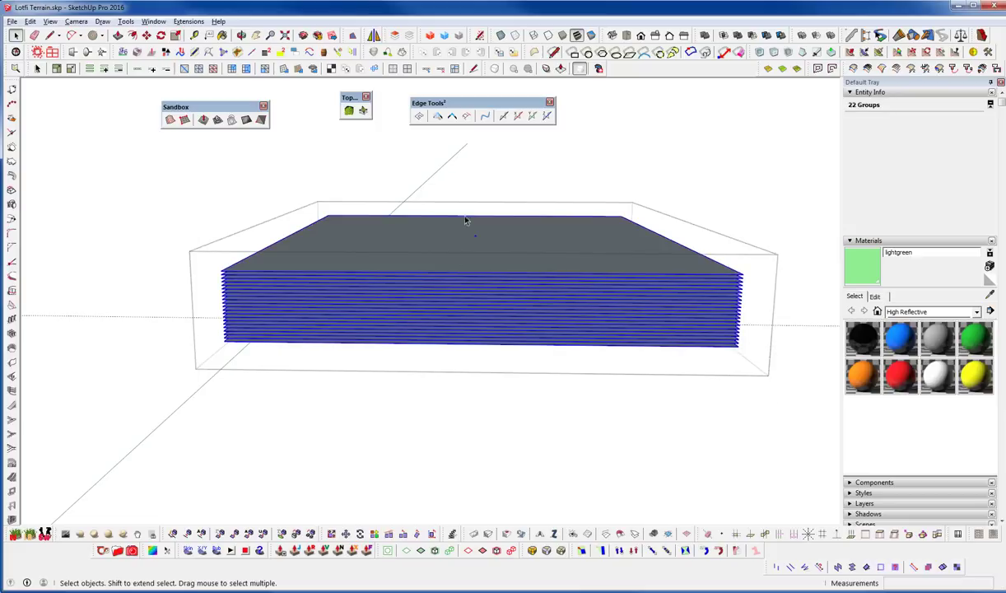
right_click(478, 255)
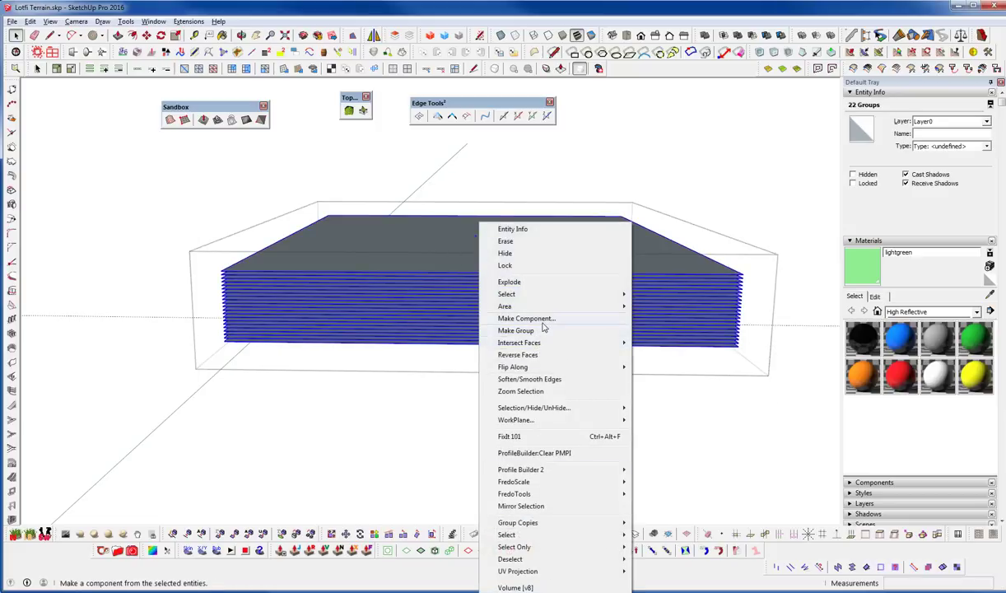
mouse_move(521, 342)
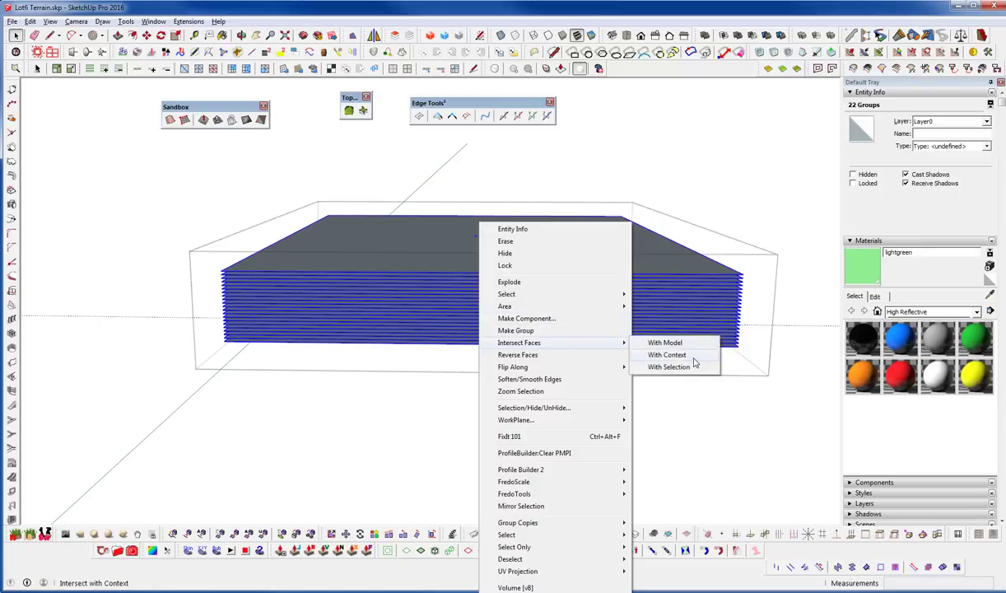
click(693, 354)
click(711, 249)
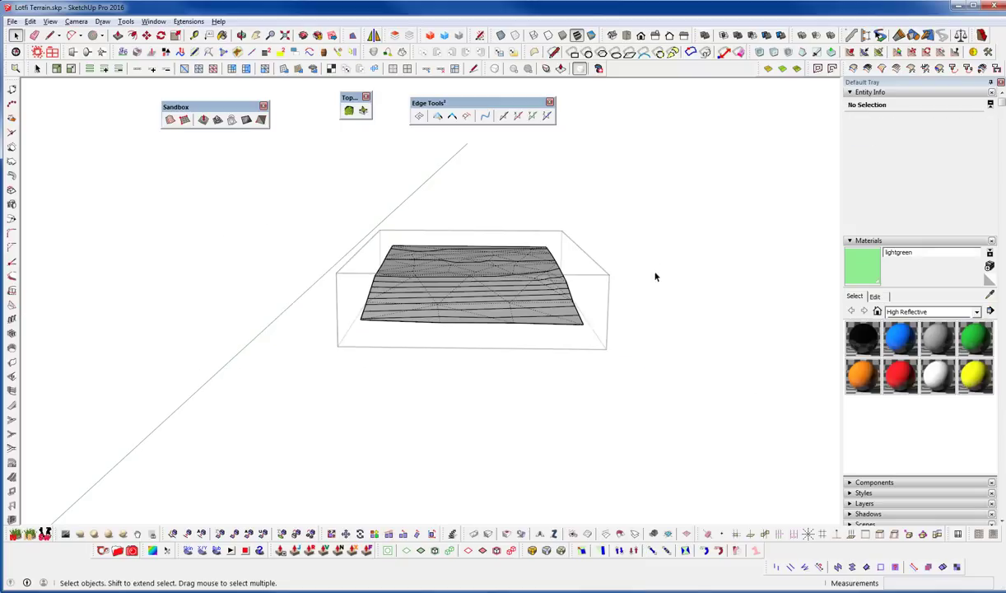
Inspect the intersection lines by selecting a single contour edge and the separate terrain mesh group.
scroll(527, 263, up, 3)
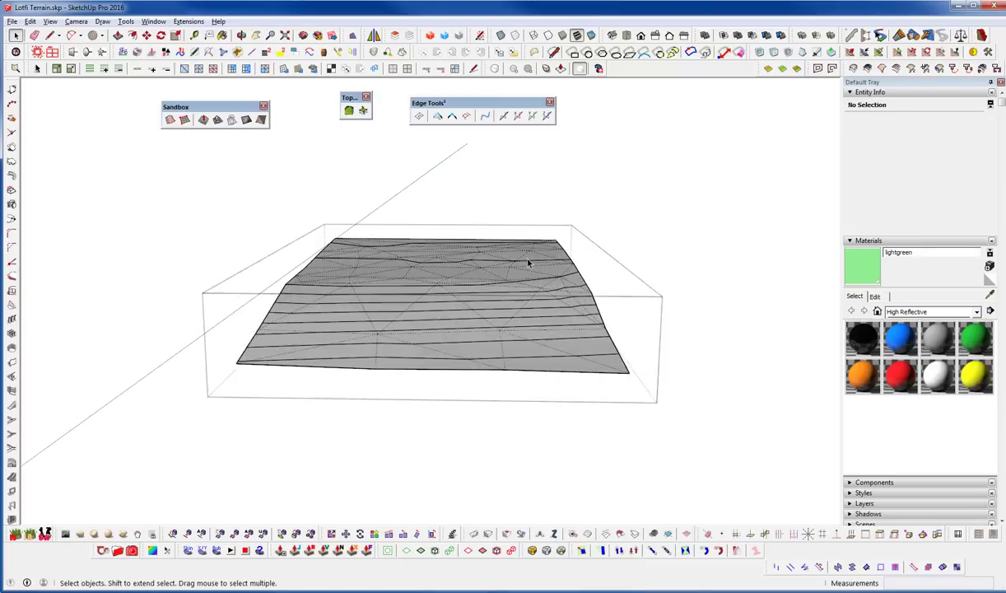
scroll(528, 263, up, 4)
click(557, 316)
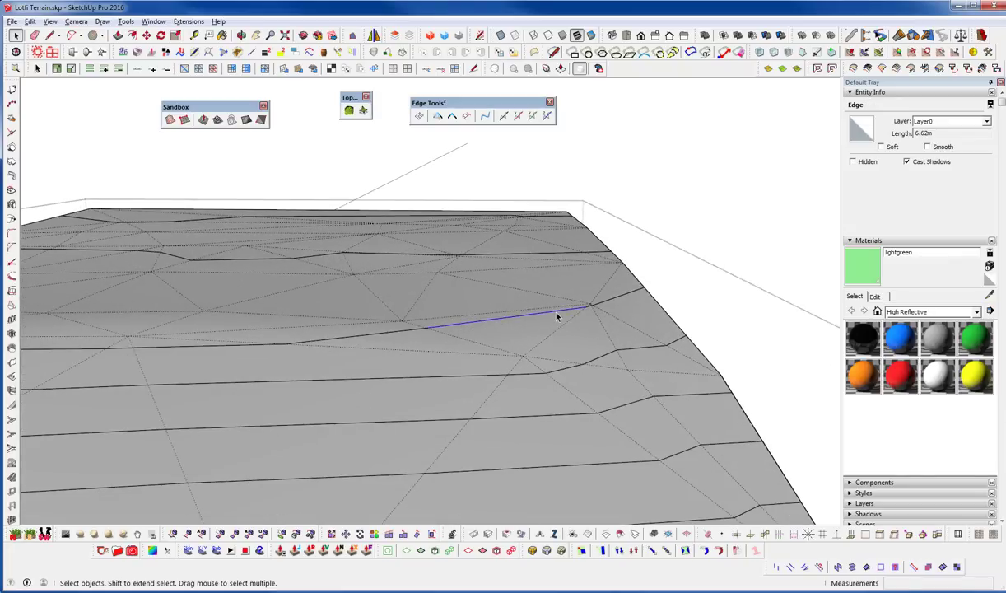
click(531, 262)
scroll(529, 261, down, 5)
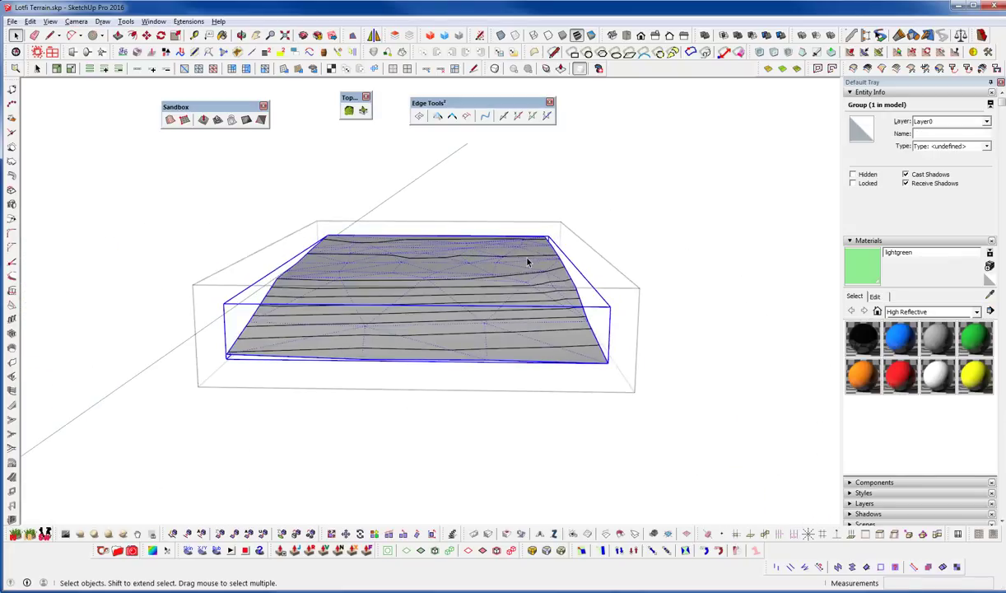
Invert the selection inside the group to the intersection lines, and move them along the red axis beside the terrain mesh.
right_click(473, 262)
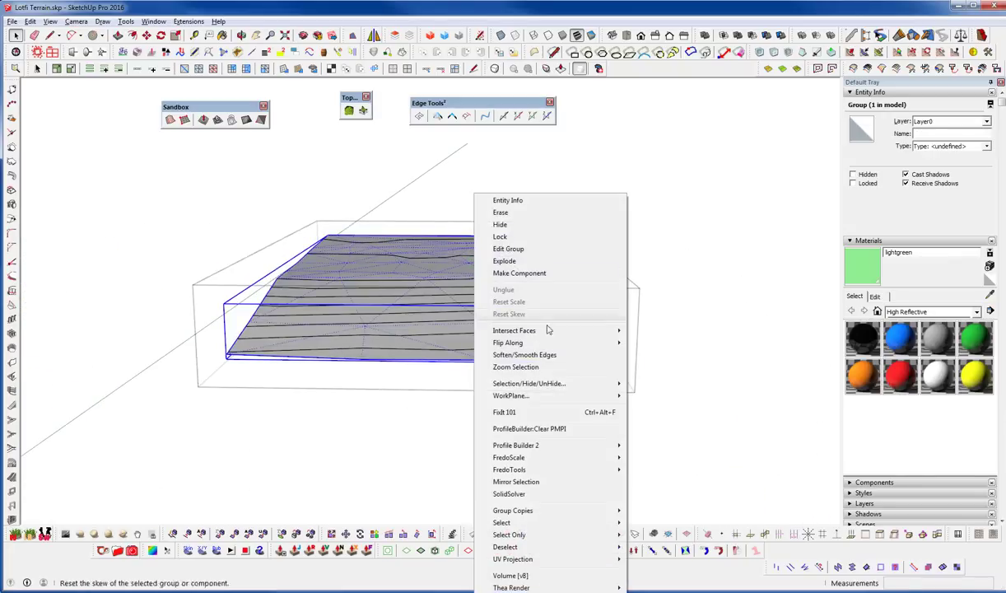
mouse_move(576, 383)
click(692, 383)
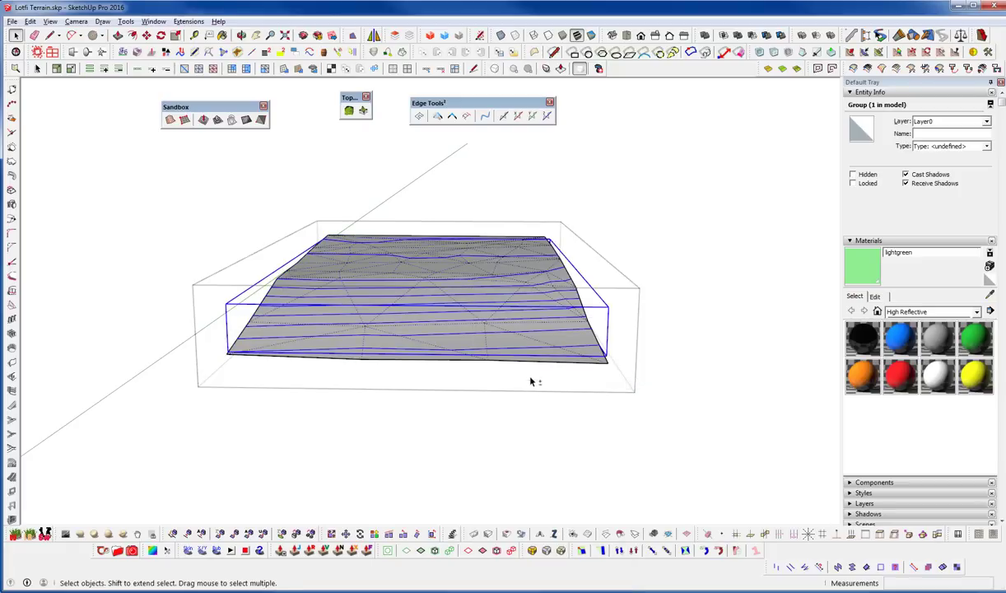
scroll(451, 332, down, 2)
key(m)
click(586, 330)
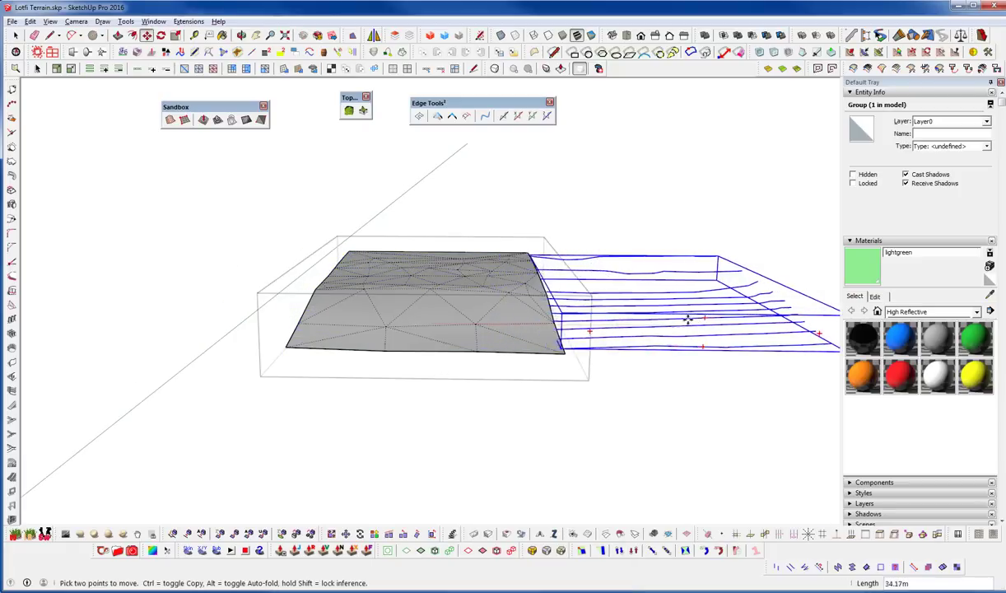
click(712, 325)
key(Escape)
Move the extension-generated contours group farther sideways so it stands clear of the intersection lines.
middle_drag(696, 330, 499, 479)
scroll(577, 456, down, 2)
key(space)
click(666, 416)
key(m)
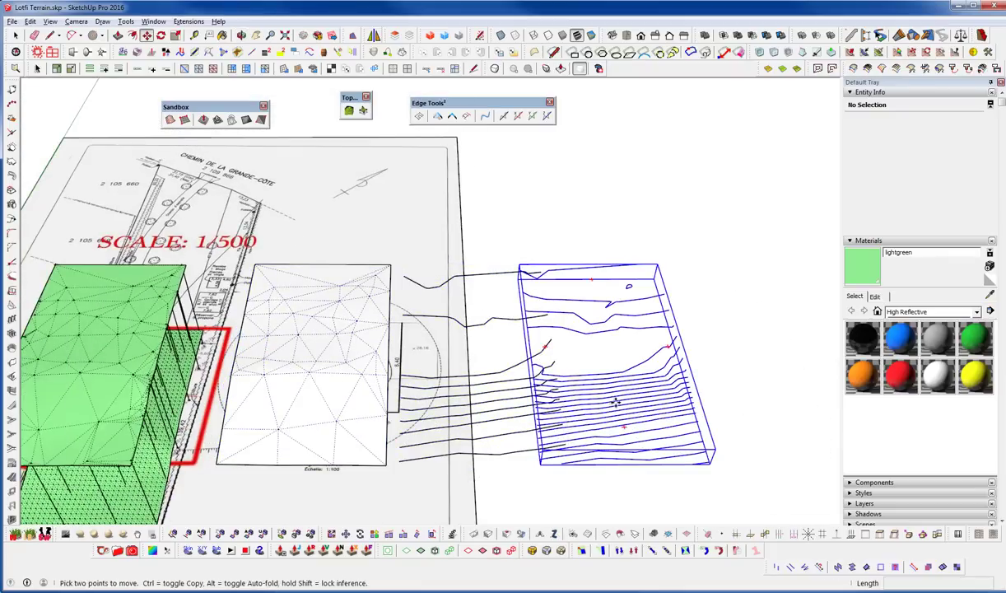
click(615, 404)
click(674, 401)
key(space)
shift+middle_drag(520, 452, 610, 439)
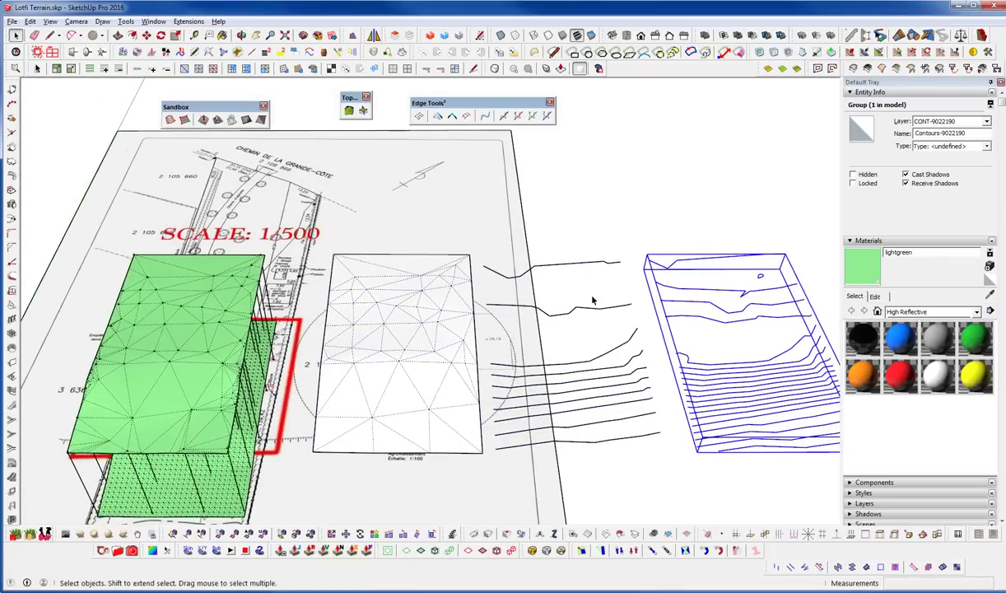
middle_drag(434, 346, 565, 342)
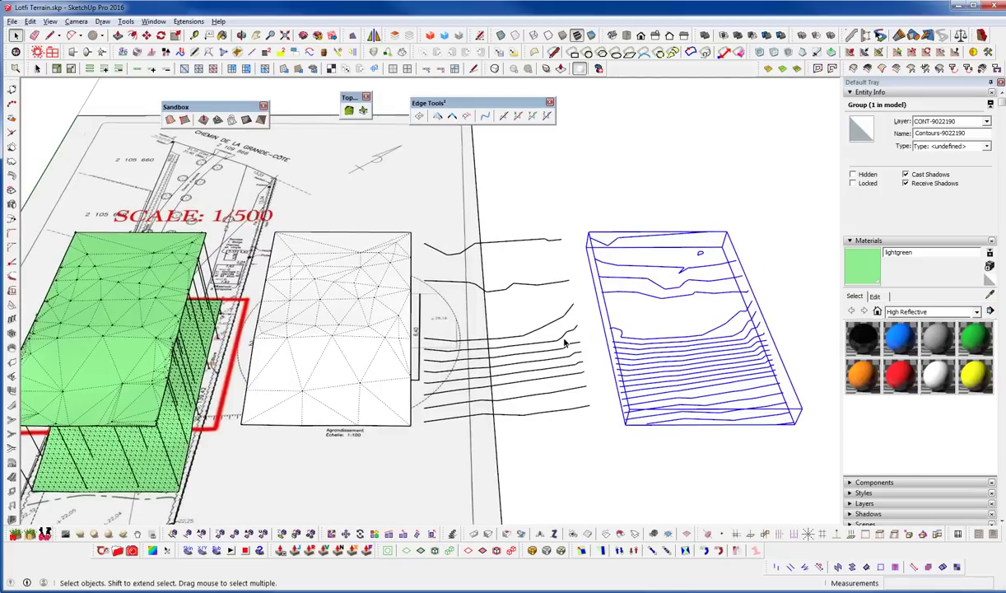
click(548, 339)
key(Delete)
key(ctrl+z)
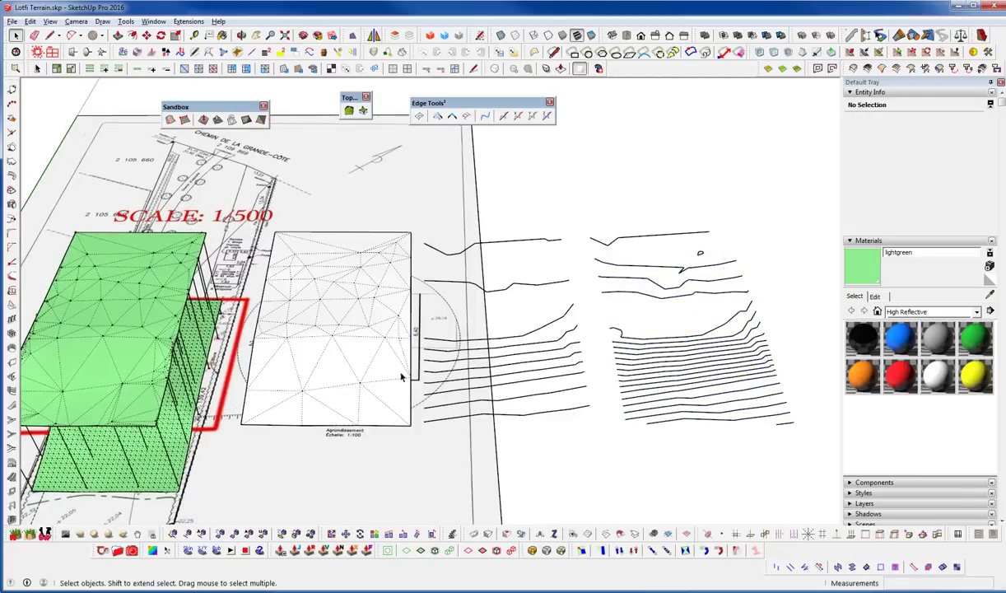
Open the white terrain's group and delete the intersection lines beside the mesh.
click(344, 368)
double_click(379, 371)
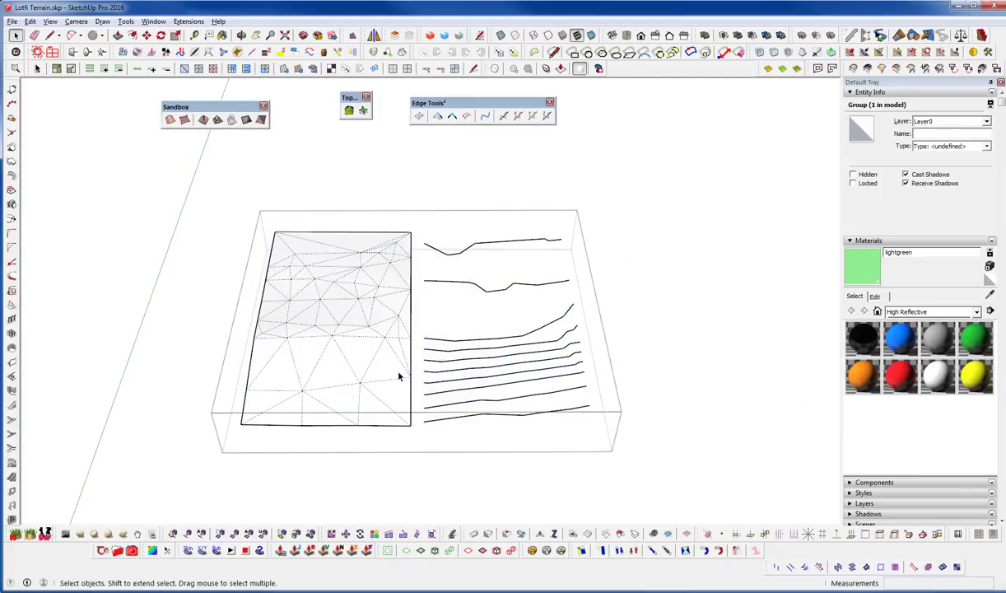
drag(628, 434, 561, 341)
key(Delete)
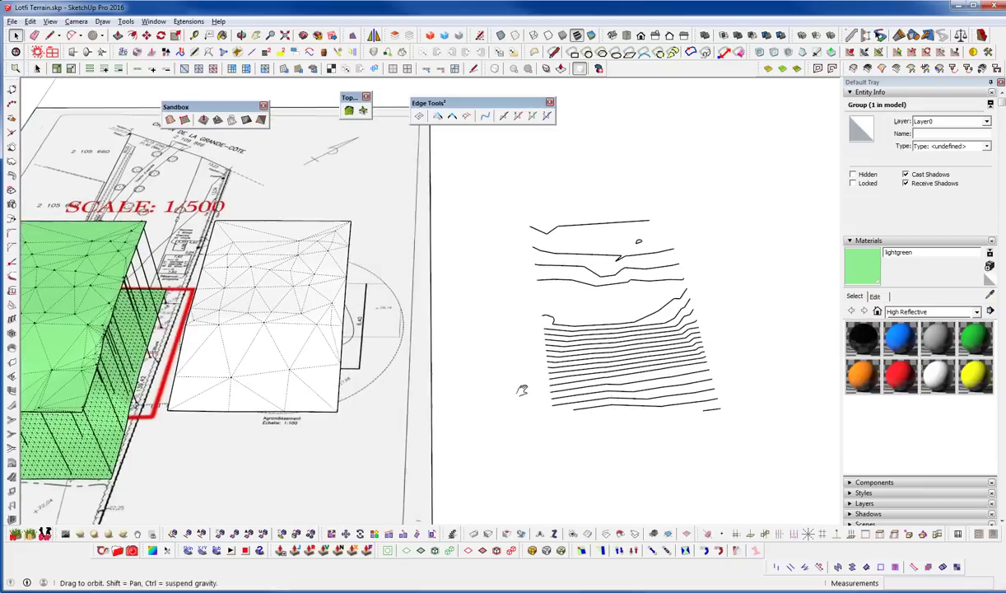
Generate a quad-mesh terrain with a 50 x 30 grid from the remaining contours group and exit the generator.
shift+middle_drag(522, 390, 519, 388)
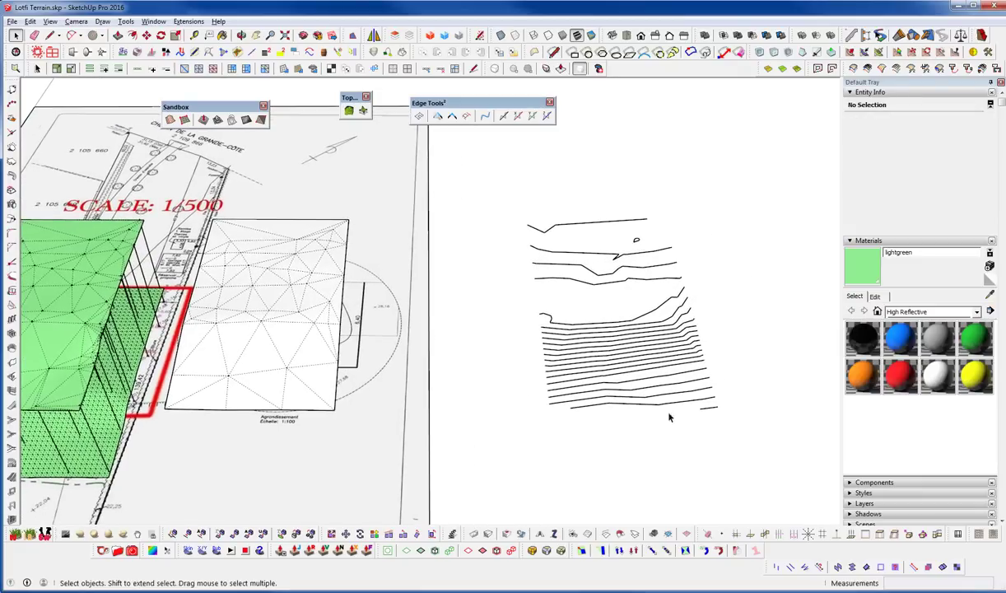
click(652, 327)
click(349, 111)
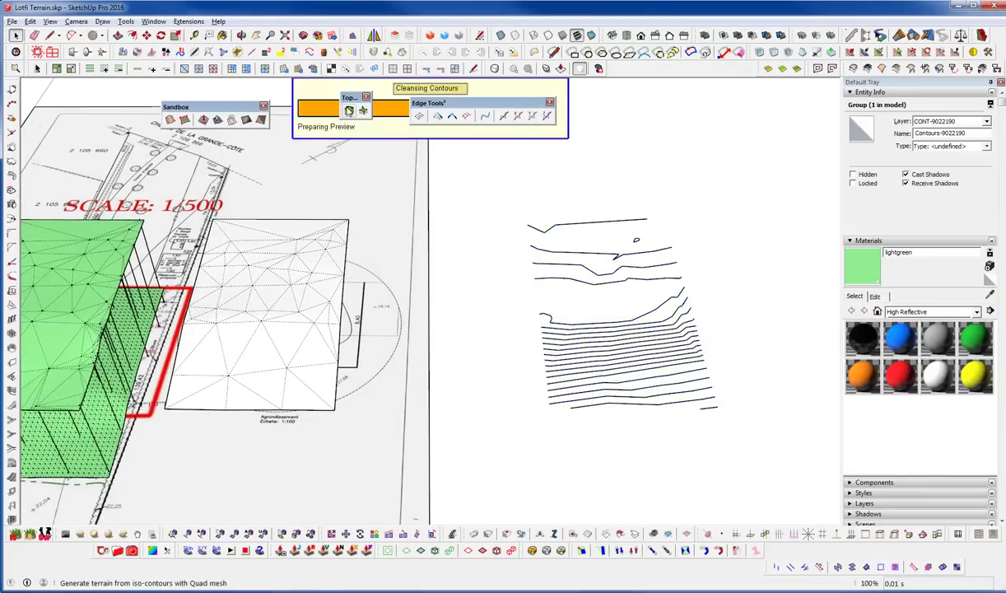
click(548, 85)
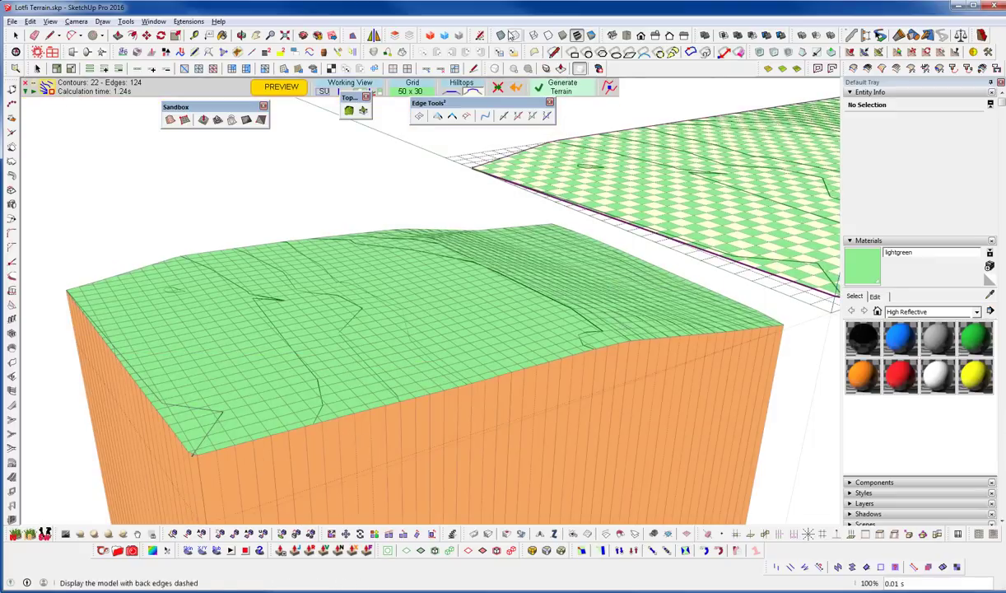
click(553, 85)
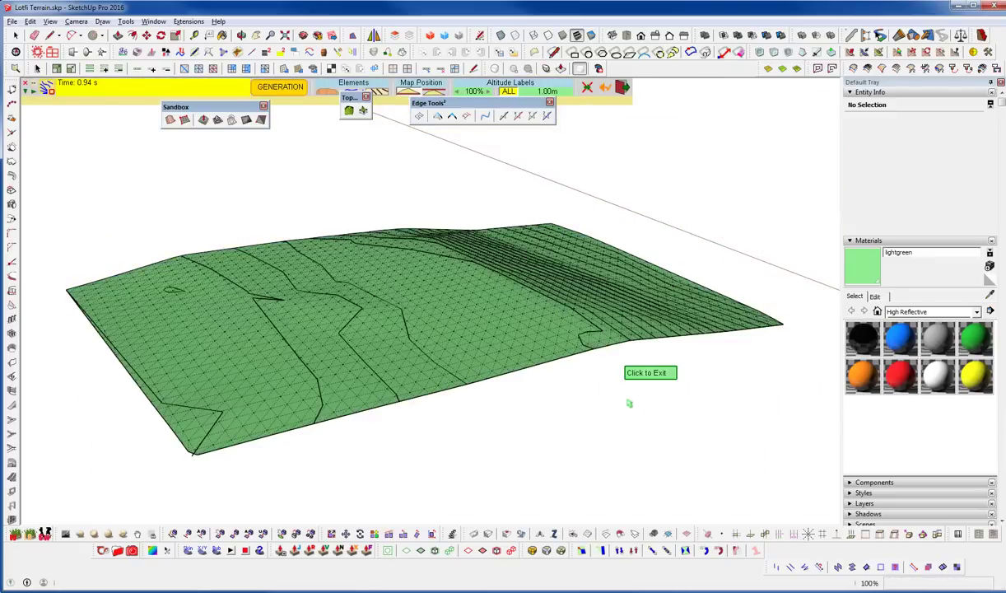
click(629, 404)
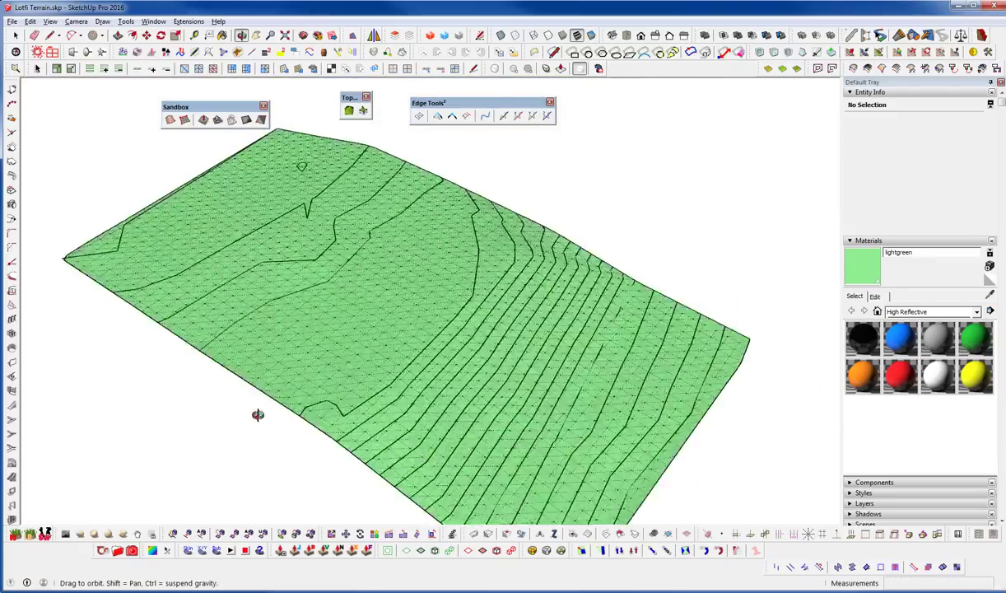
Delete the contour lines lying on the newly generated terrain, keeping its green mesh.
click(467, 292)
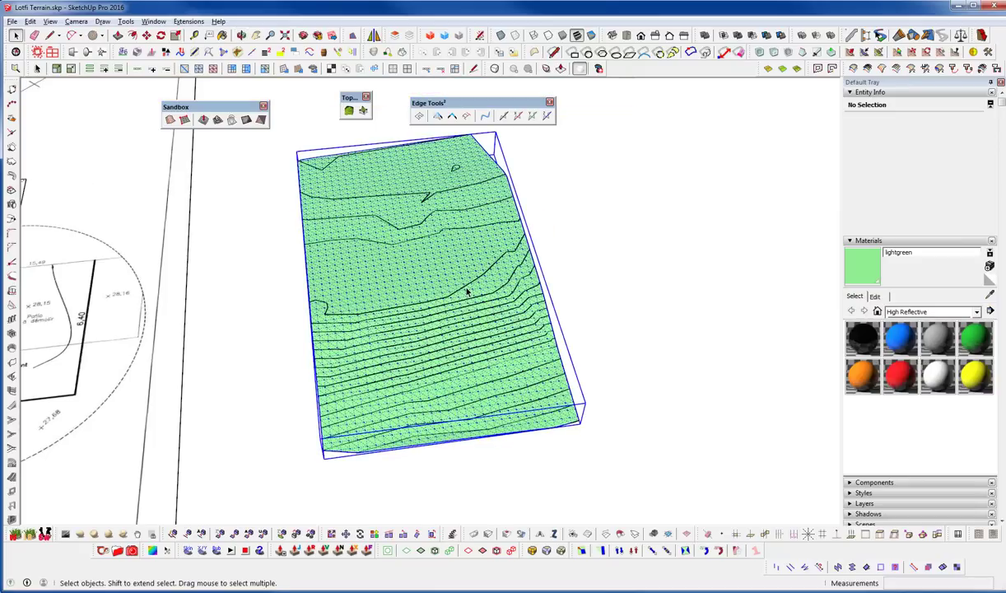
double_click(465, 290)
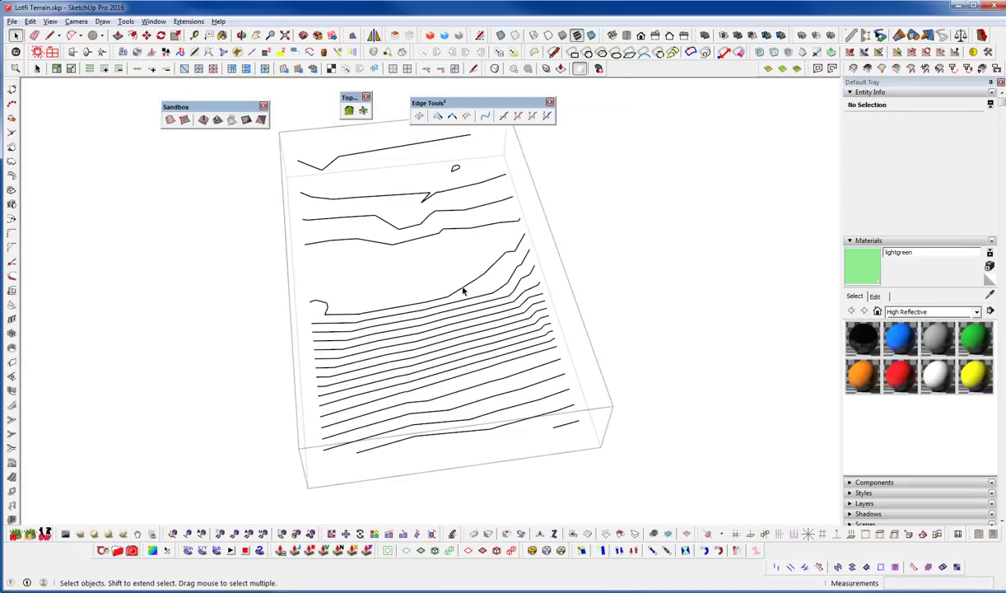
key(Escape)
click(461, 291)
key(Delete)
scroll(469, 298, down, 2)
middle_drag(429, 338, 716, 352)
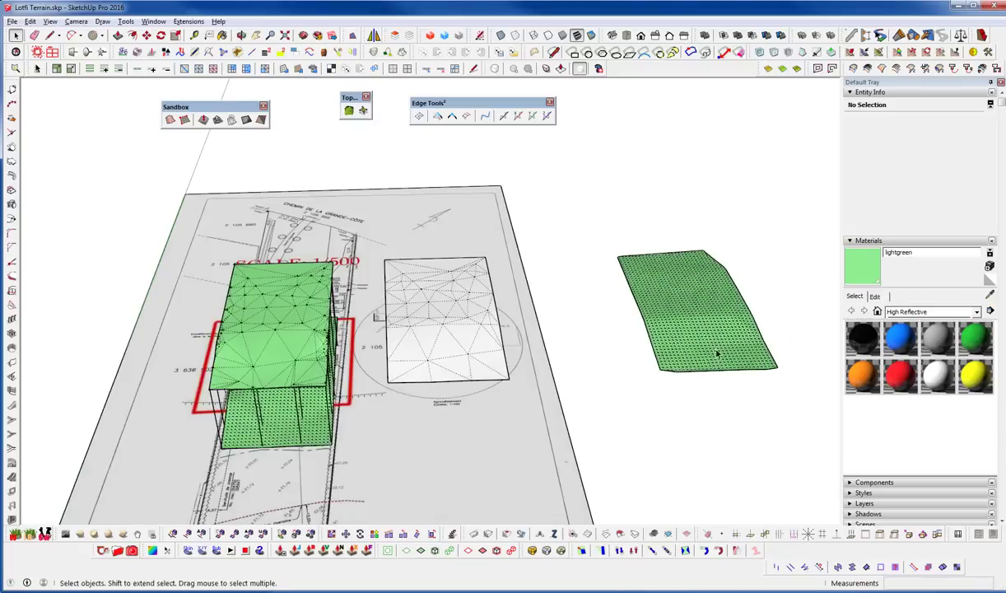
Drop the new green terrain onto the site plan beside the existing grid terrain and group the two meshes.
click(716, 352)
key(d)
click(501, 468)
key(m)
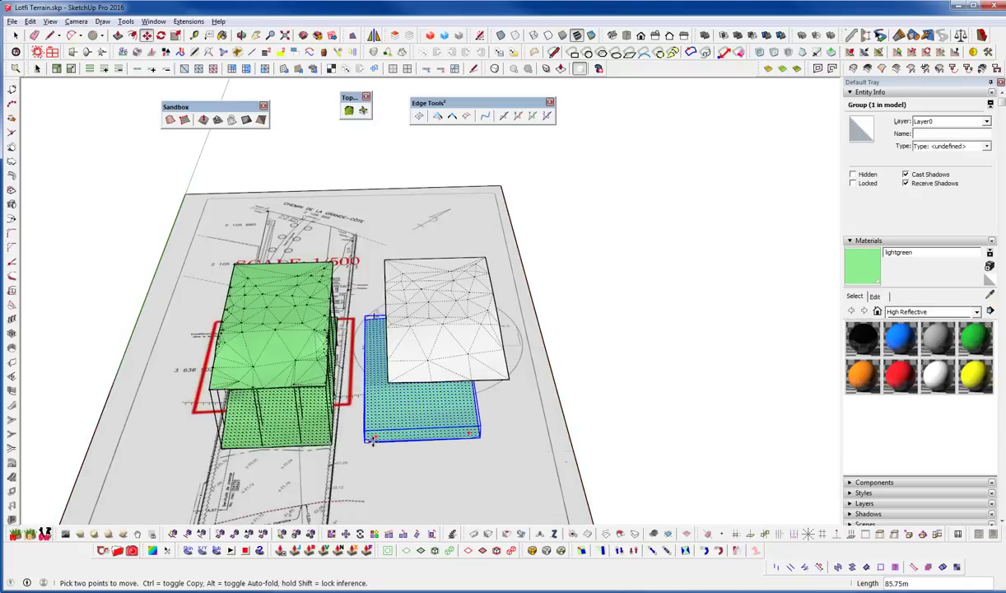
click(373, 438)
key(space)
scroll(373, 439, up, 5)
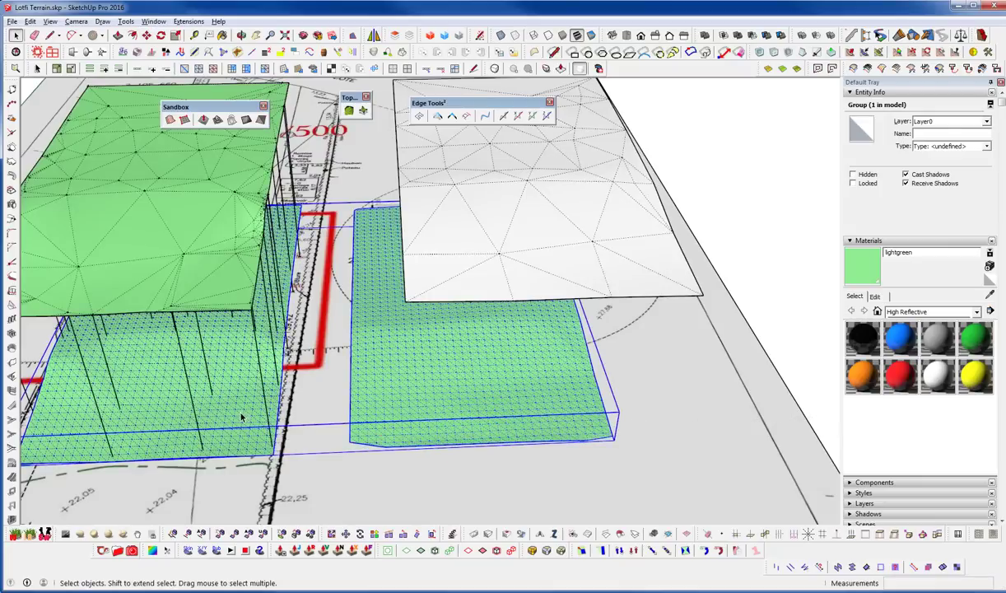
Compare the edges and surfaces of the two grid terrains inside their group, and delete the contour-generated one.
double_click(244, 414)
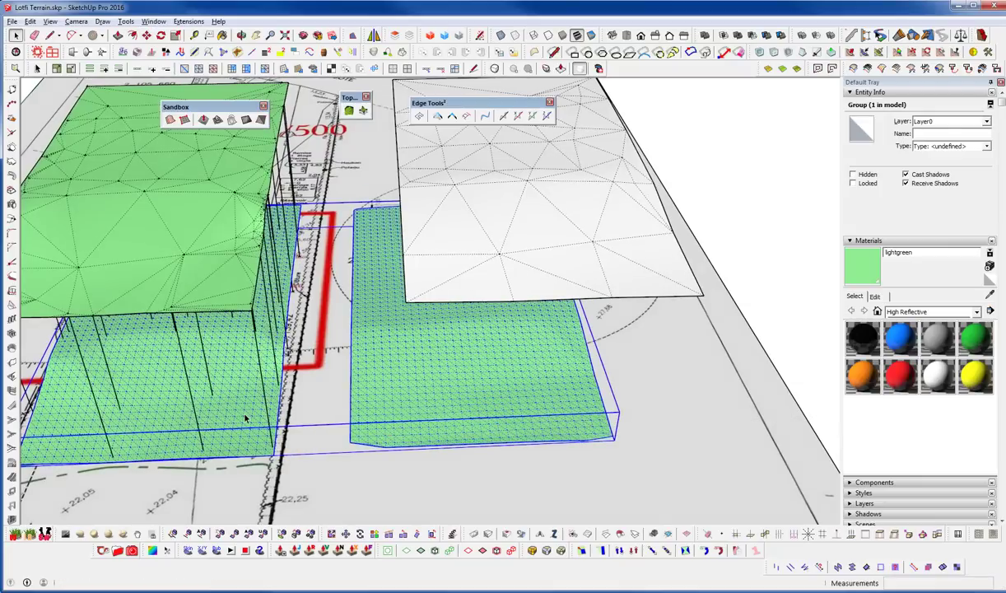
middle_drag(242, 413, 586, 420)
middle_drag(589, 207, 433, 395)
middle_drag(433, 356, 487, 247)
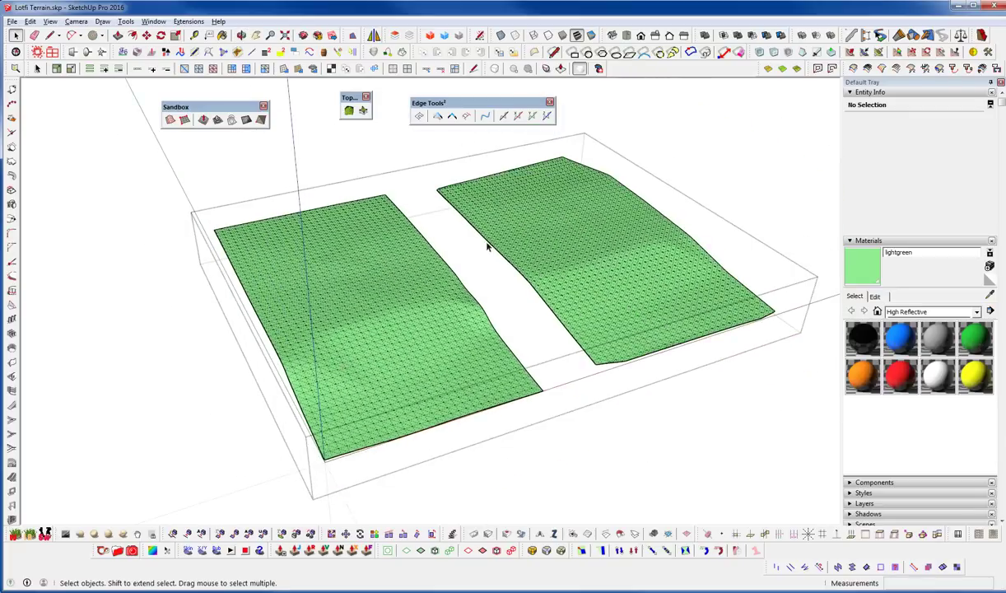
middle_drag(416, 365, 387, 272)
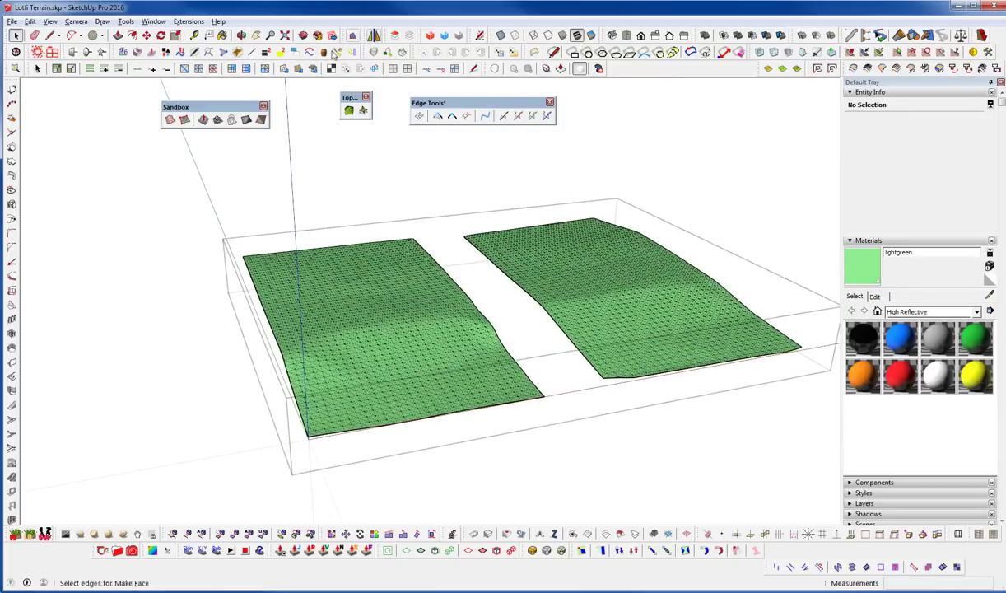
middle_drag(664, 334, 637, 288)
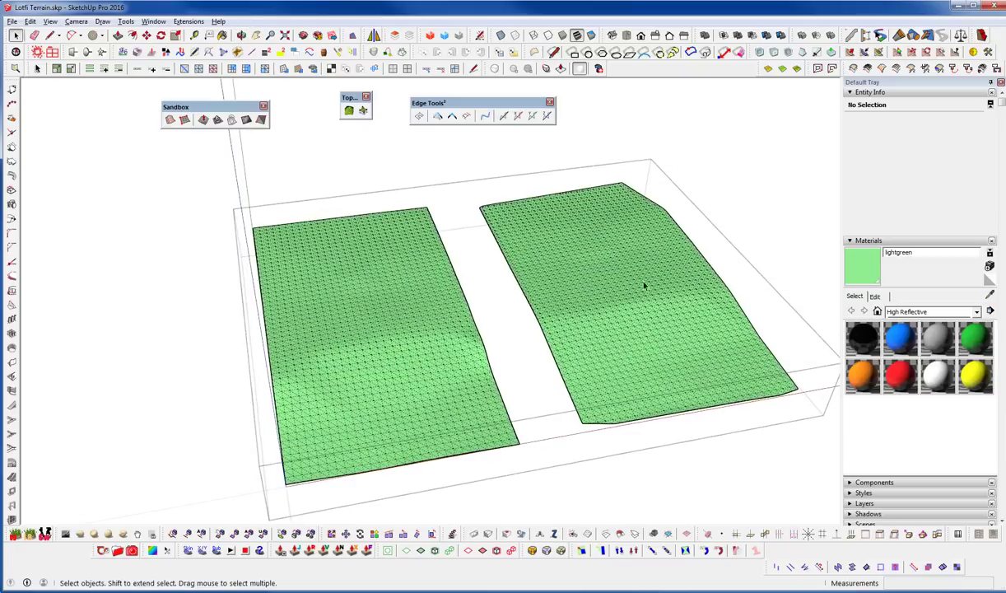
scroll(644, 285, up, 2)
drag(220, 104, 270, 87)
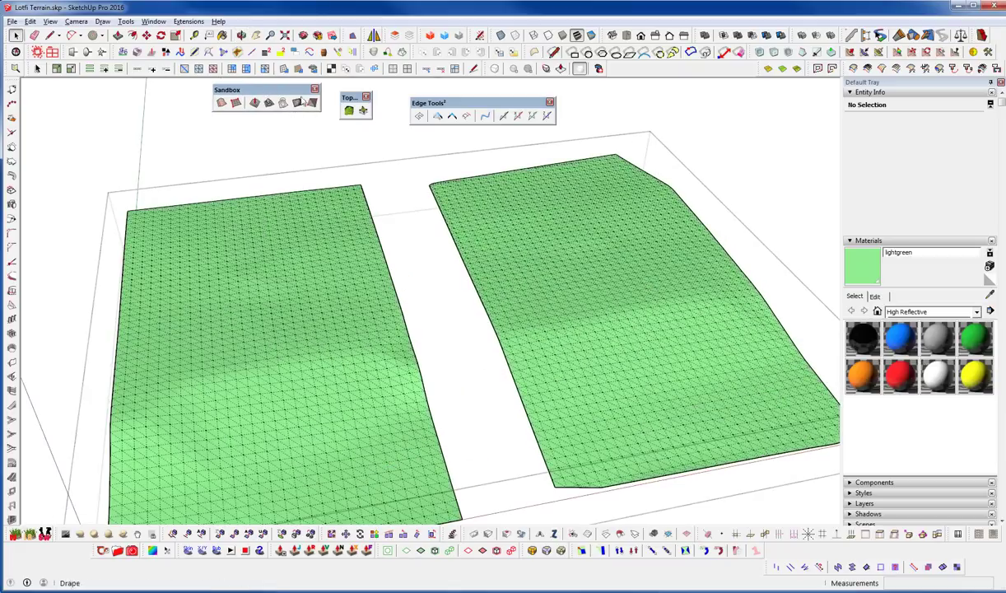
middle_drag(308, 377, 692, 285)
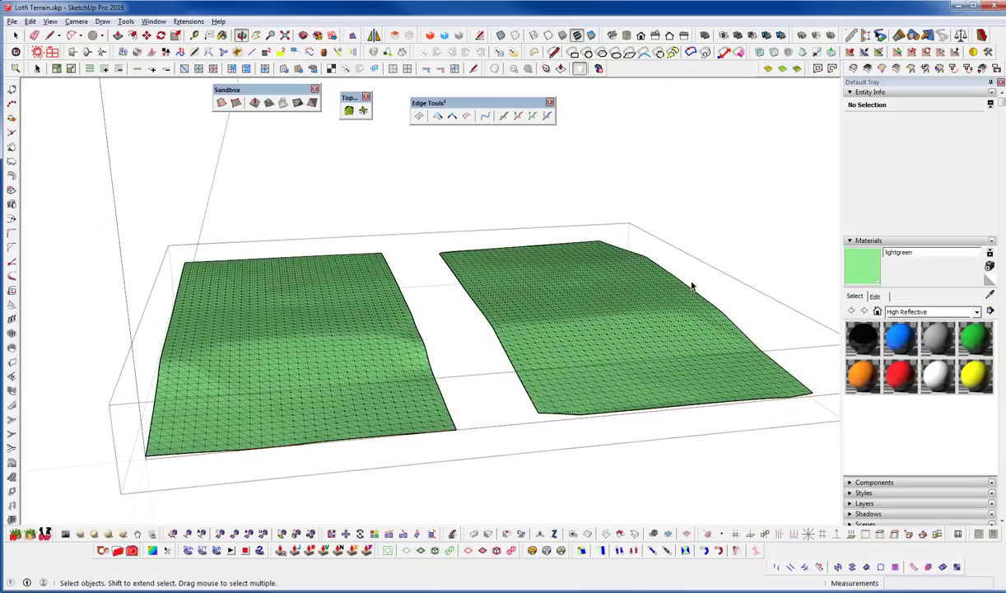
click(594, 389)
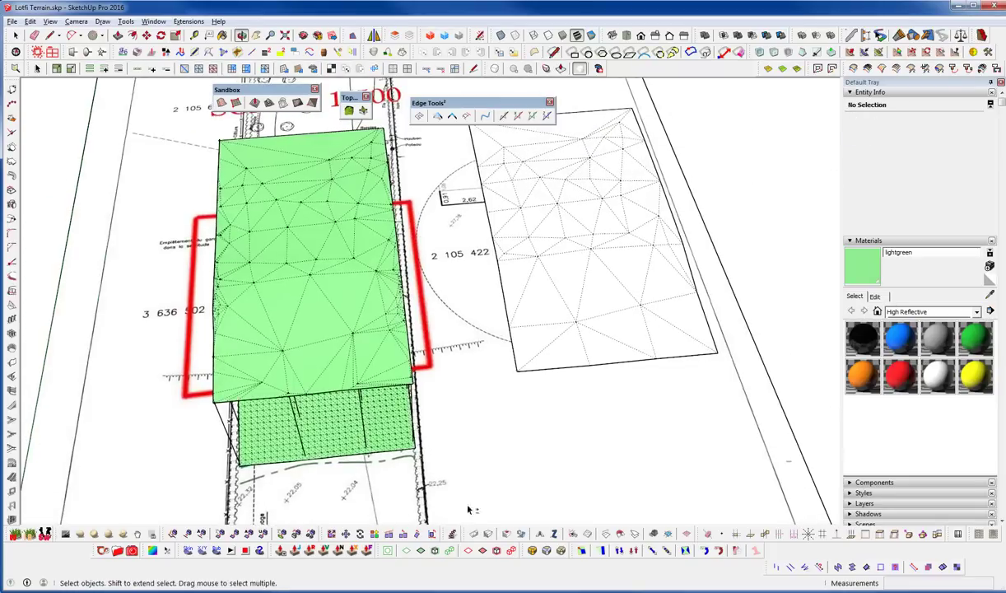
Drop the white triangulated terrain group down onto the site plan.
mouse_move(469, 509)
middle_down()
mouse_move(433, 408)
mouse_move(429, 424)
mouse_move(439, 368)
mouse_move(499, 270)
mouse_move(523, 260)
mouse_move(539, 213)
middle_up()
click(423, 422)
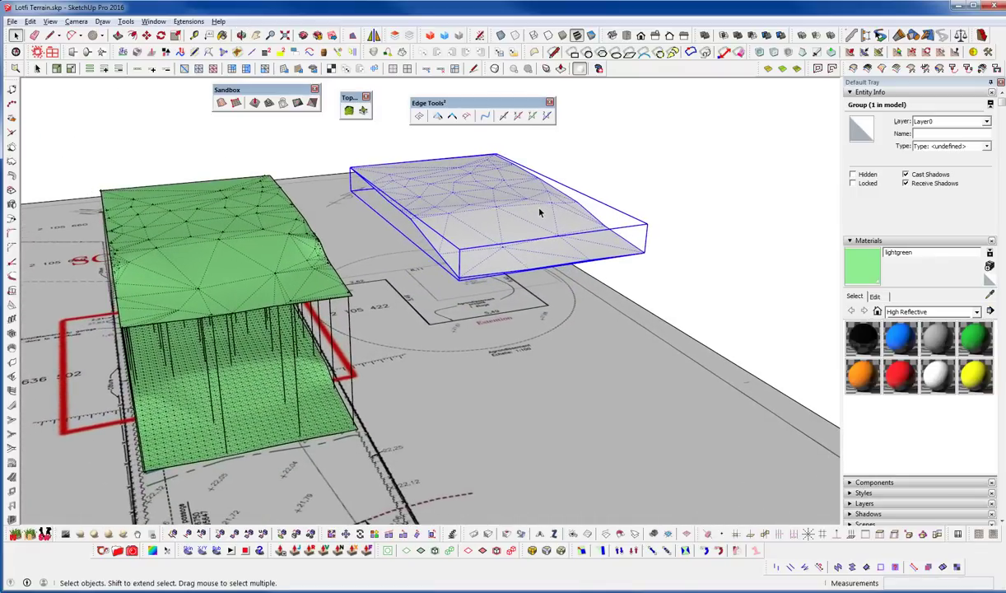
shift+middle_drag(537, 231, 589, 359)
key(d)
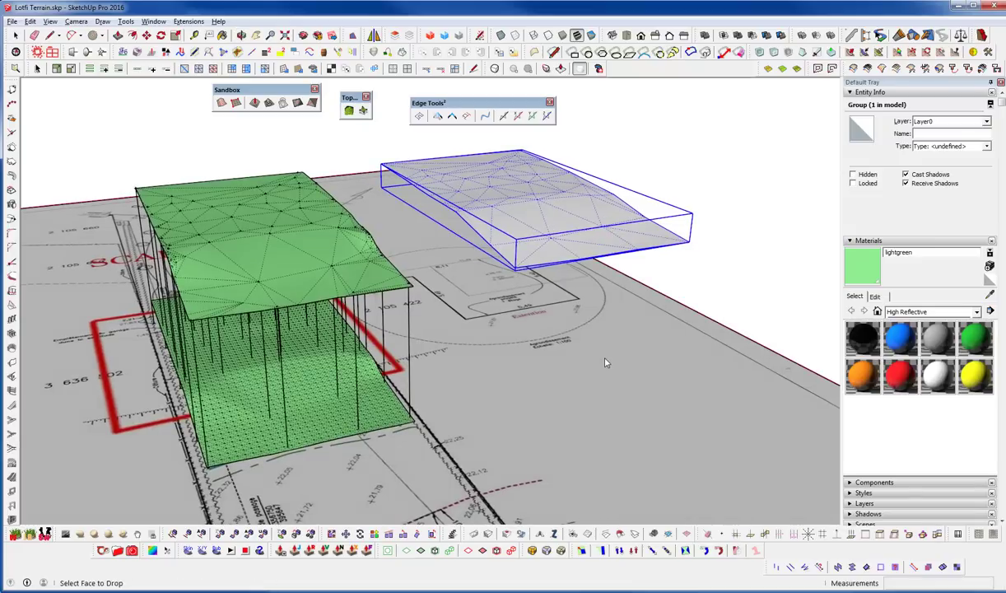
click(607, 371)
scroll(543, 314, down, 4)
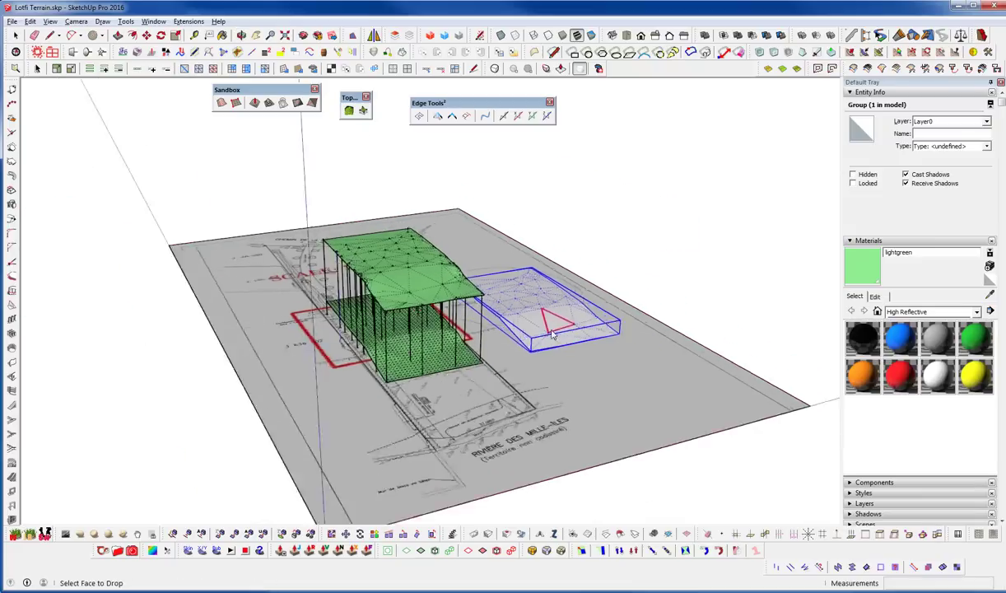
middle_drag(574, 418, 451, 372)
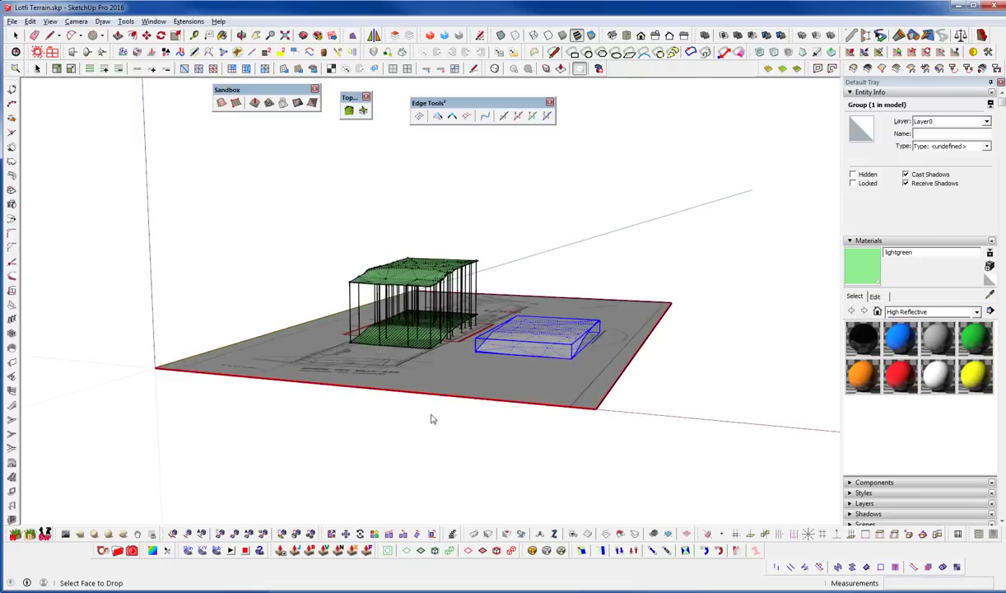
middle_drag(433, 417, 533, 324)
scroll(533, 323, up, 5)
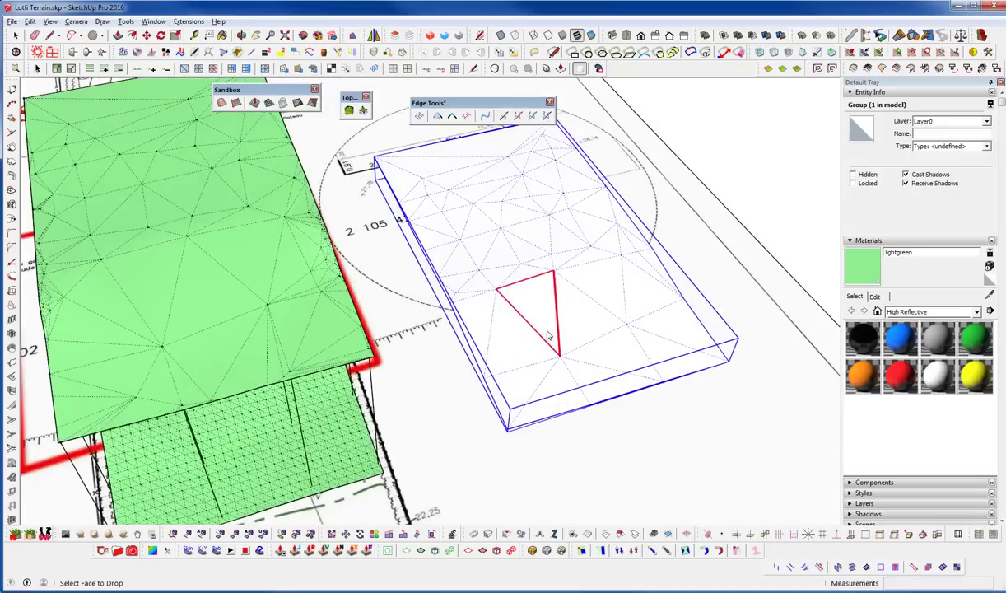
key(space)
shift+middle_drag(454, 330, 439, 262)
double_click(405, 362)
click(405, 361)
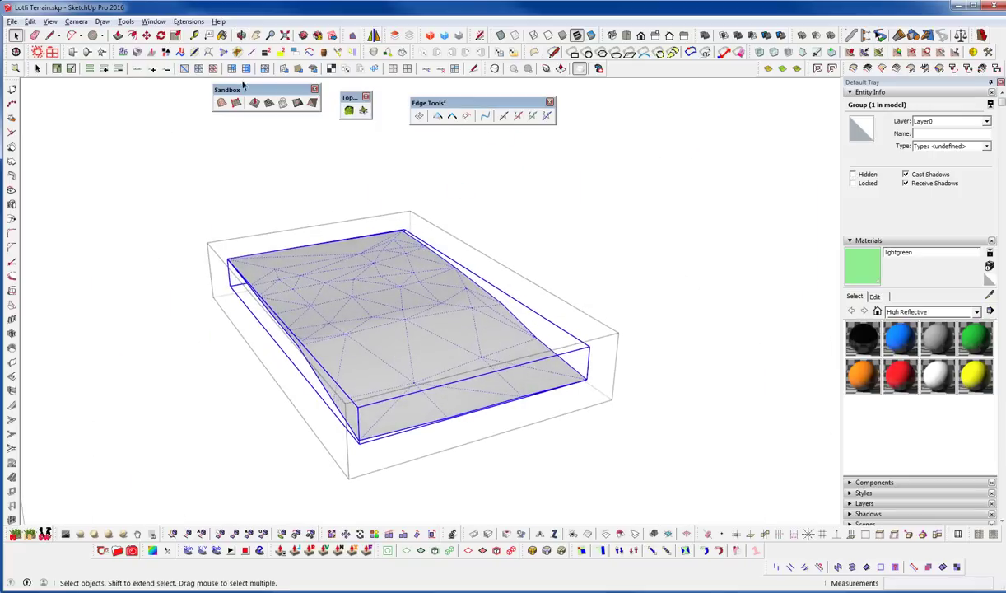
drag(249, 91, 253, 96)
middle_drag(397, 441, 468, 390)
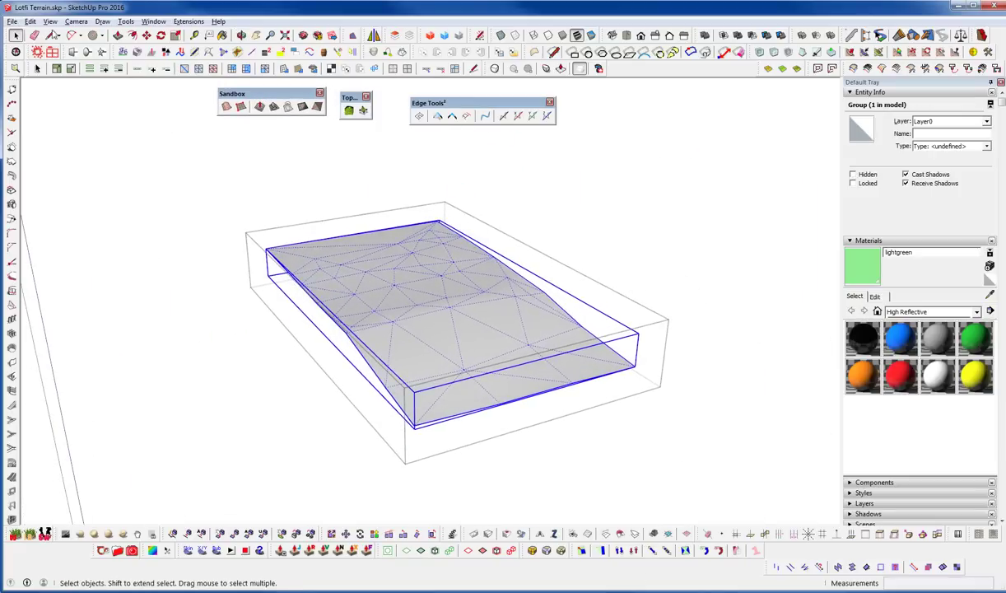
click(189, 22)
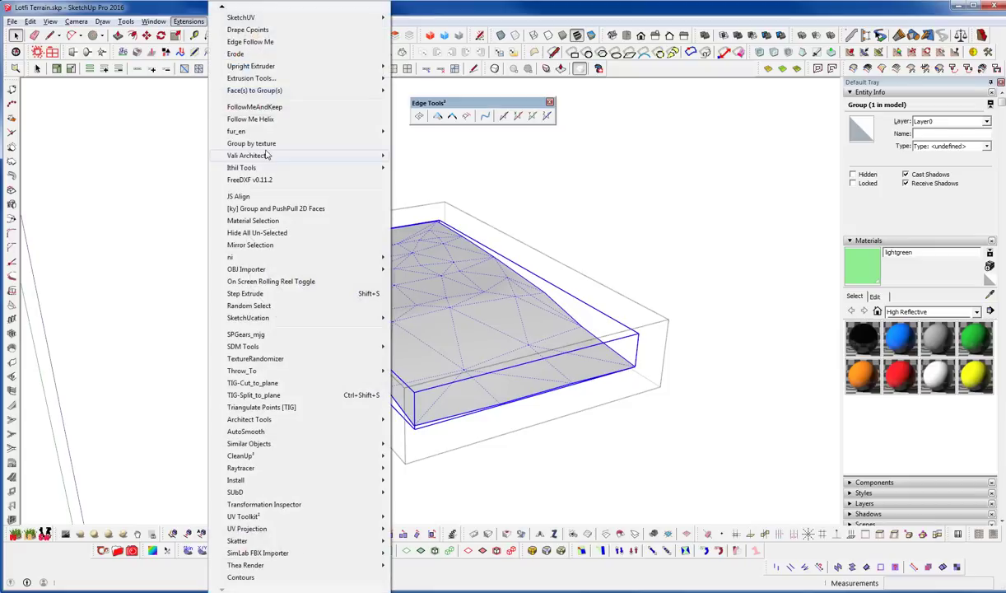
click(262, 31)
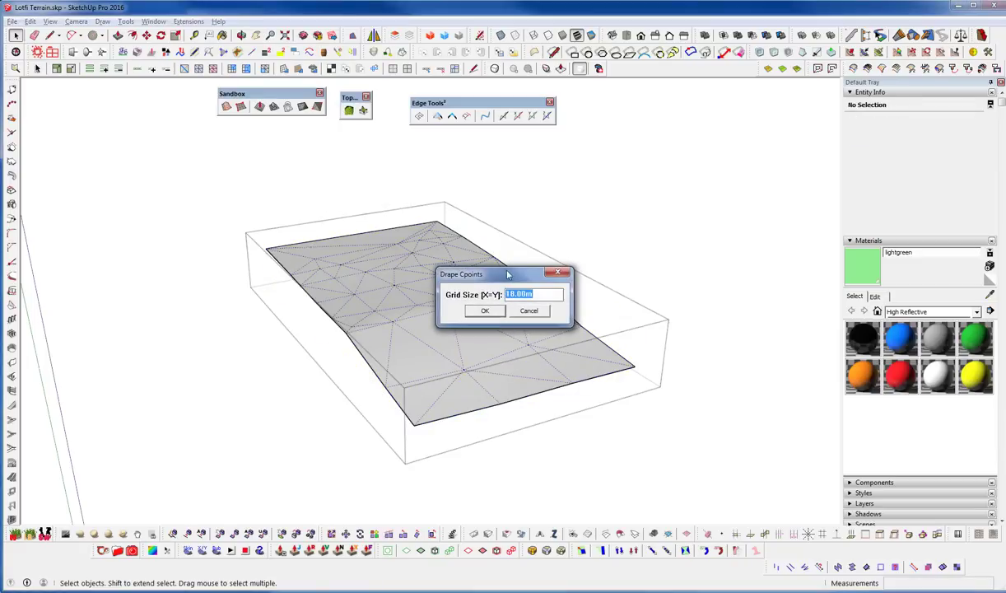
drag(504, 277, 591, 195)
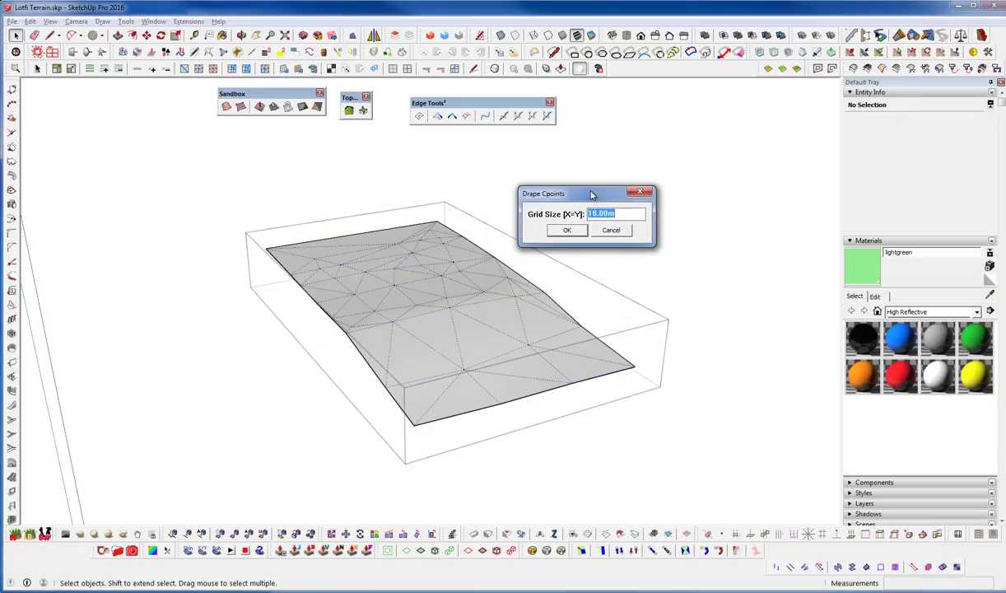
click(610, 231)
scroll(461, 354, down, 1)
key(Escape)
scroll(288, 417, up, 2)
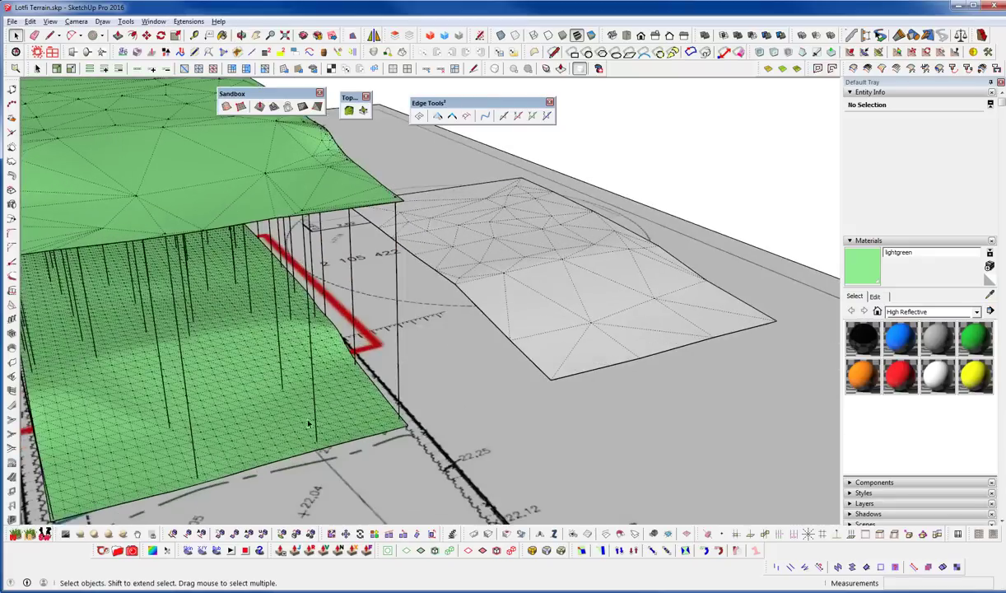
Measure the grid spacing of the green quad terrain between two neighbouring vertices.
scroll(308, 424, up, 3)
key(t)
click(333, 420)
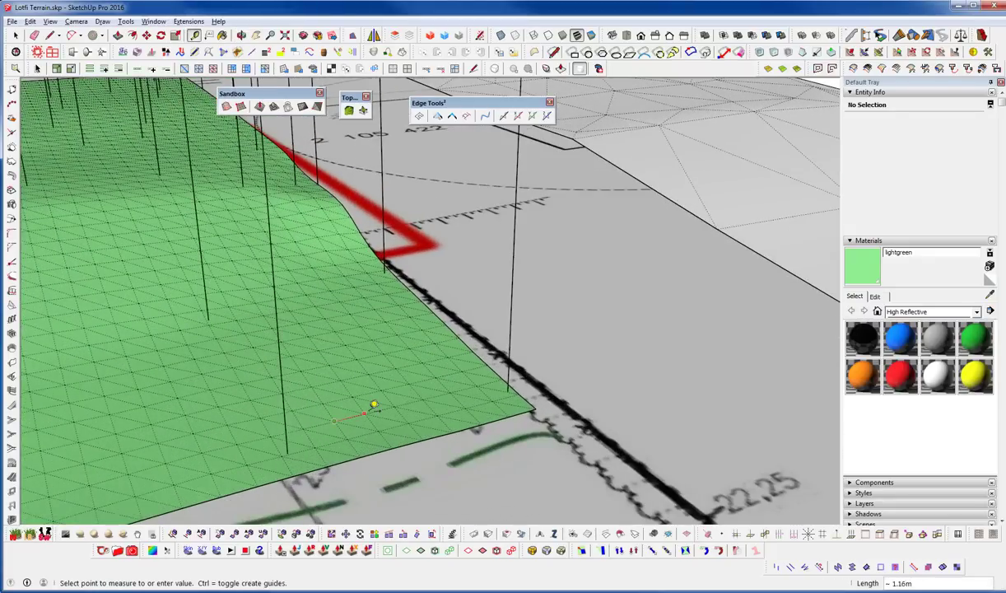
key(space)
scroll(373, 406, down, 8)
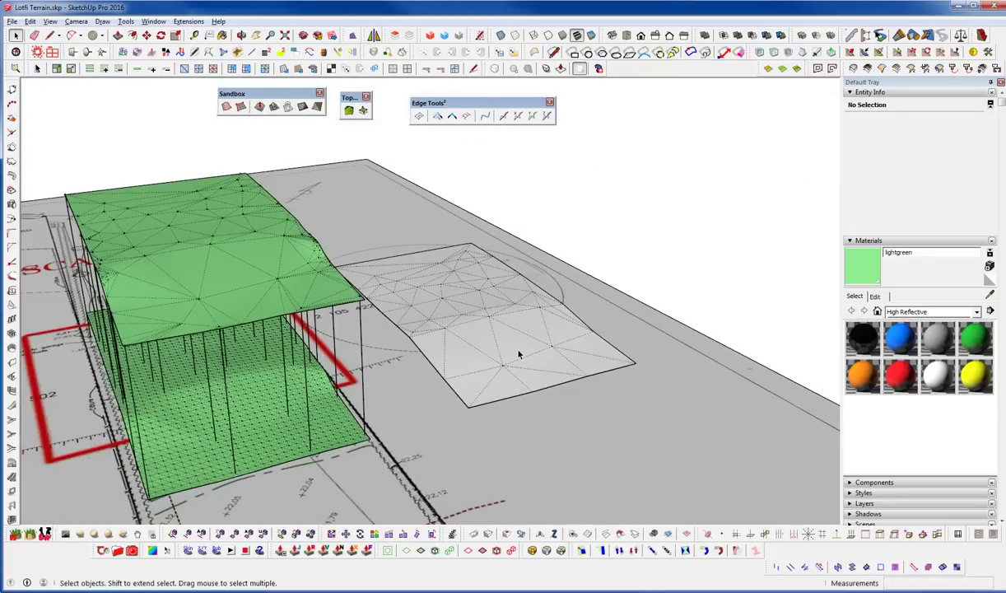
Try draping construction points onto the white terrain from inside its outer group, using a 1.16 m grid size.
double_click(518, 354)
click(188, 20)
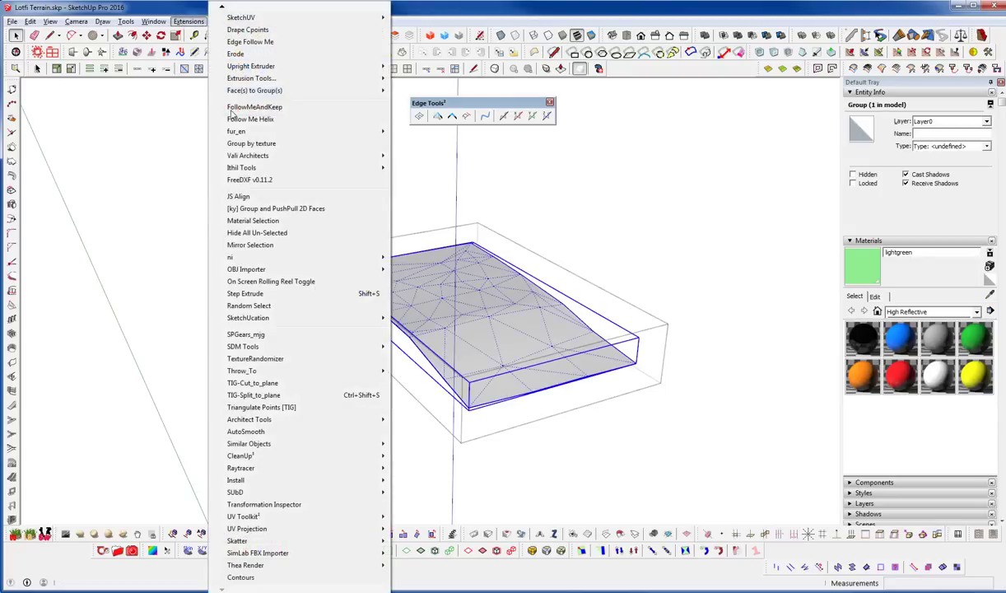
click(247, 29)
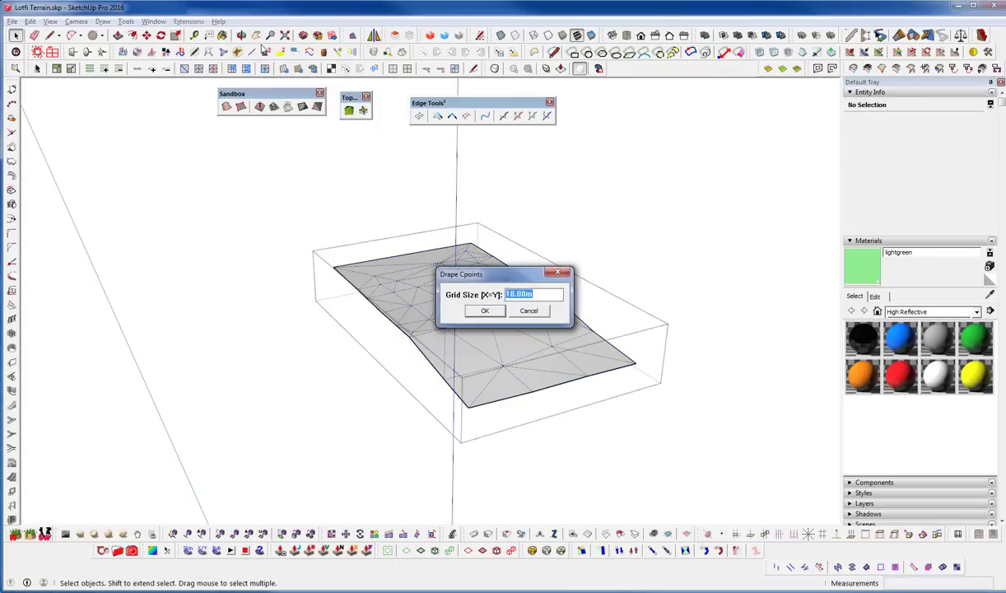
text(1.16)
key(Return)
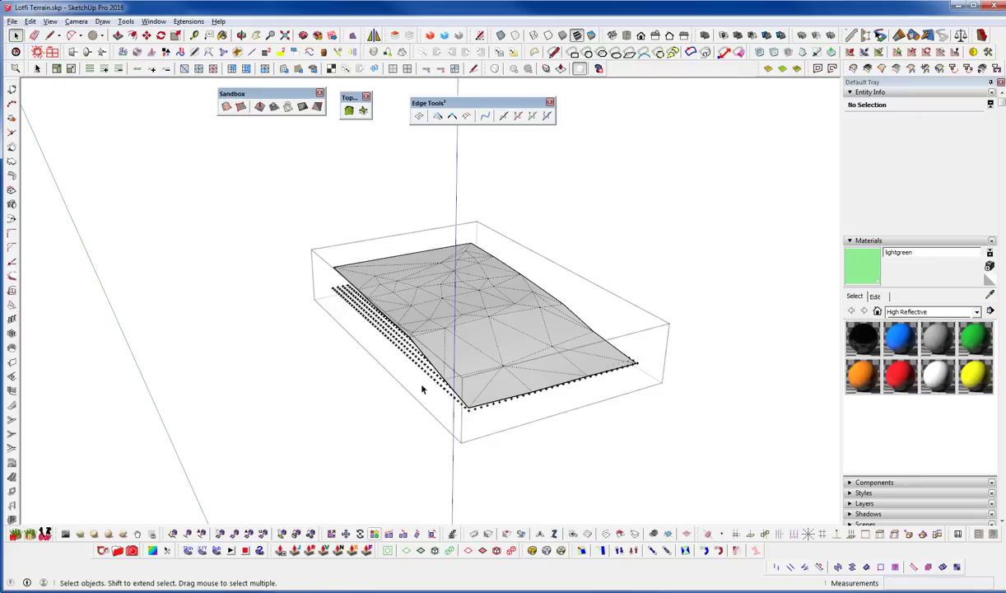
Delete the construction points draped inside the white terrain's group.
middle_drag(557, 330, 604, 363)
middle_drag(502, 350, 407, 404)
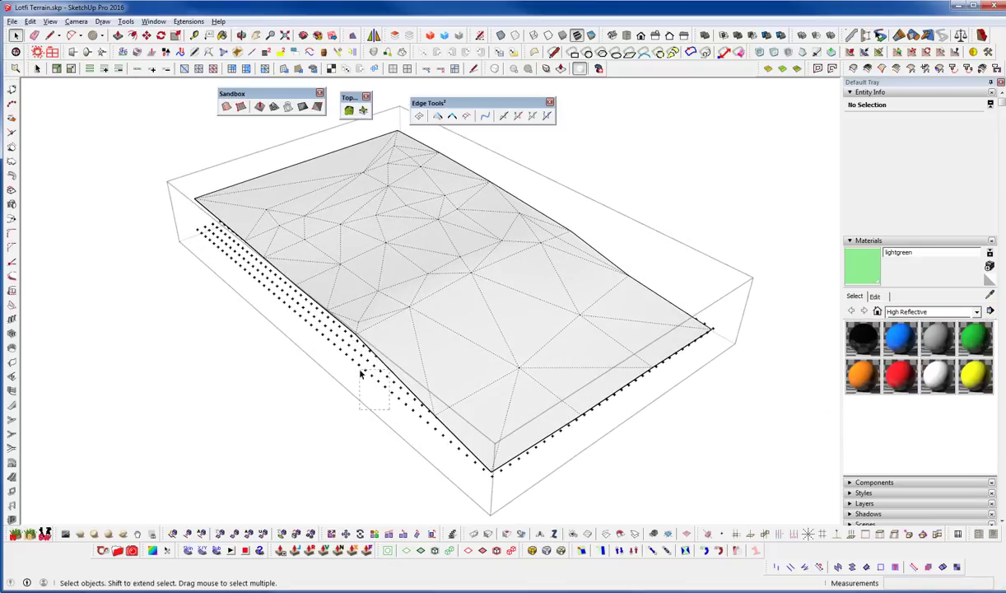
drag(360, 371, 359, 370)
key(Delete)
middle_click(471, 328)
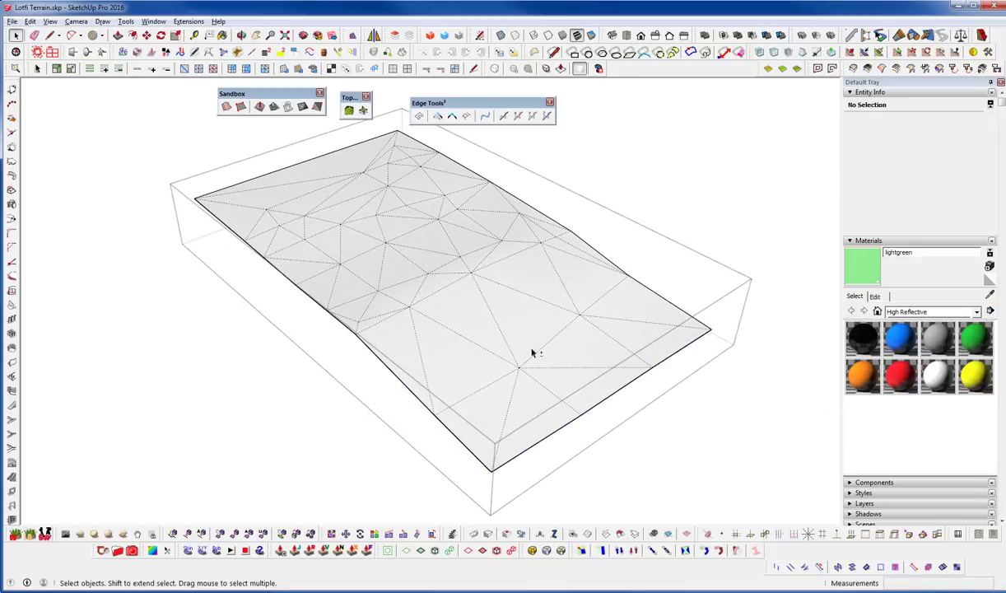
Explode the white terrain's nested groups and regroup the bare mesh as a single group.
key(Escape)
click(499, 380)
middle_drag(499, 379, 482, 346)
key(shift+x)
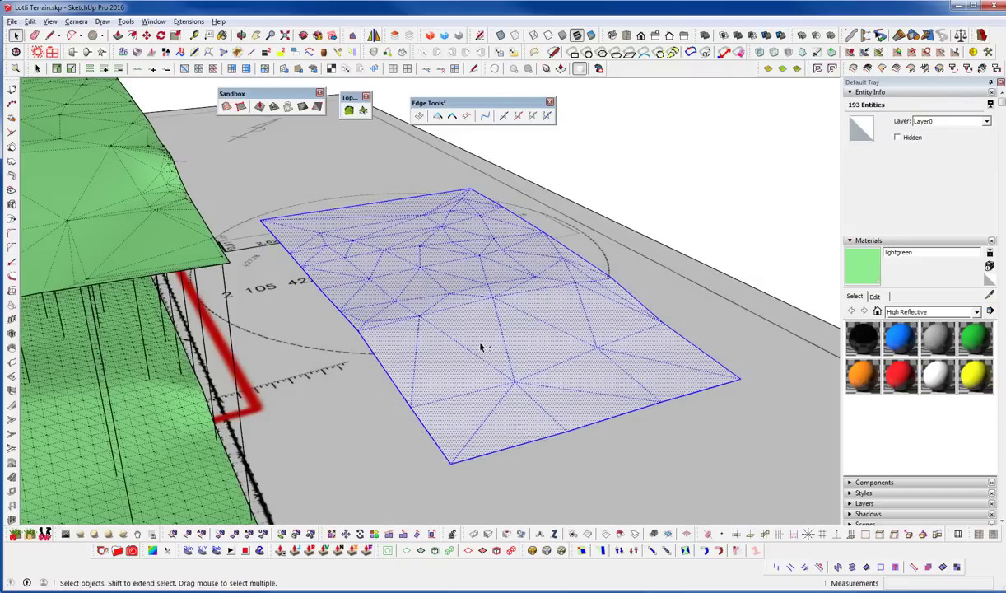
key(g)
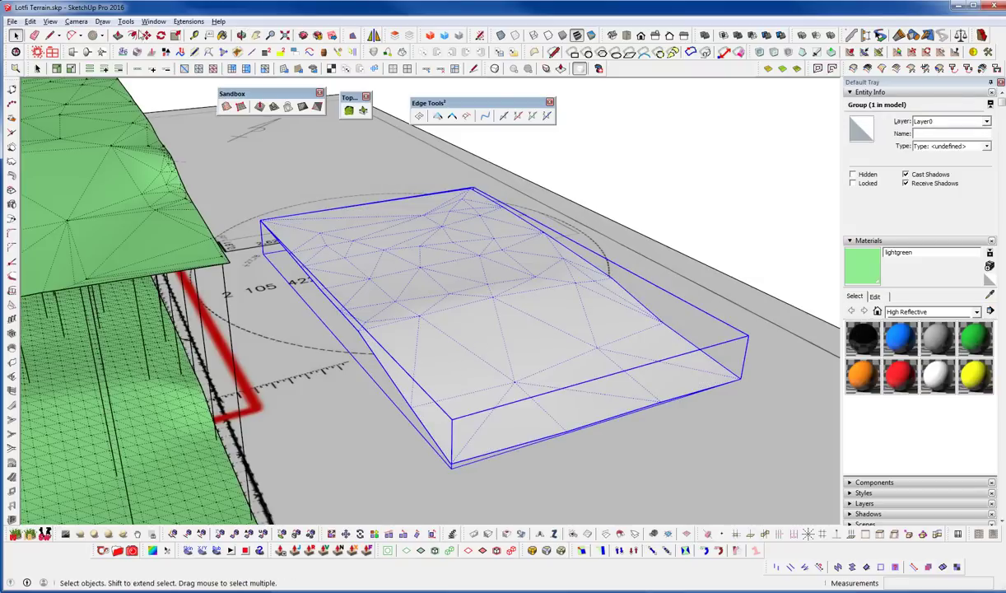
Drape construction points over the regrouped white terrain, accepting the proposed grid size.
click(187, 21)
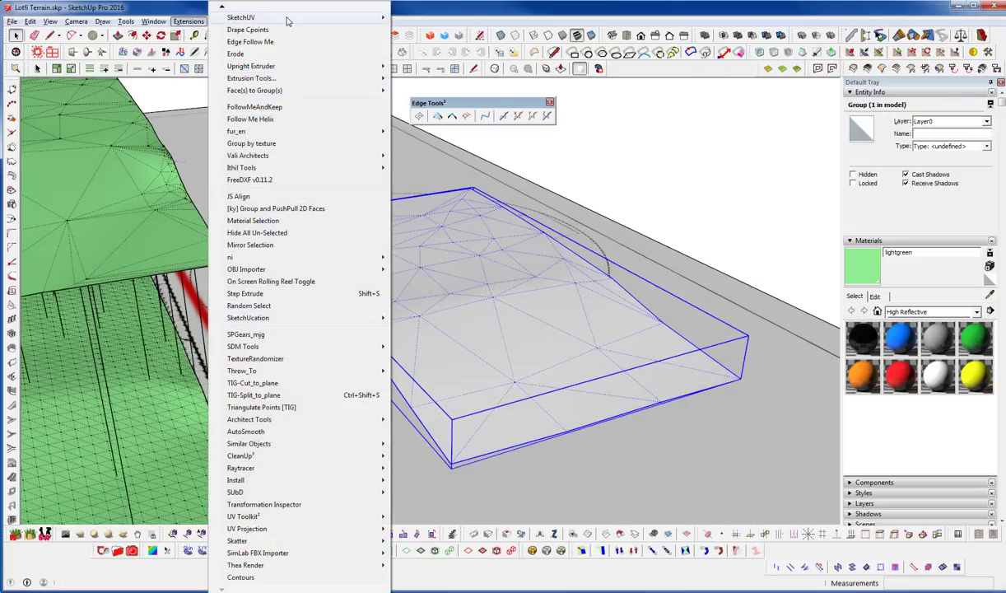
click(282, 31)
click(479, 314)
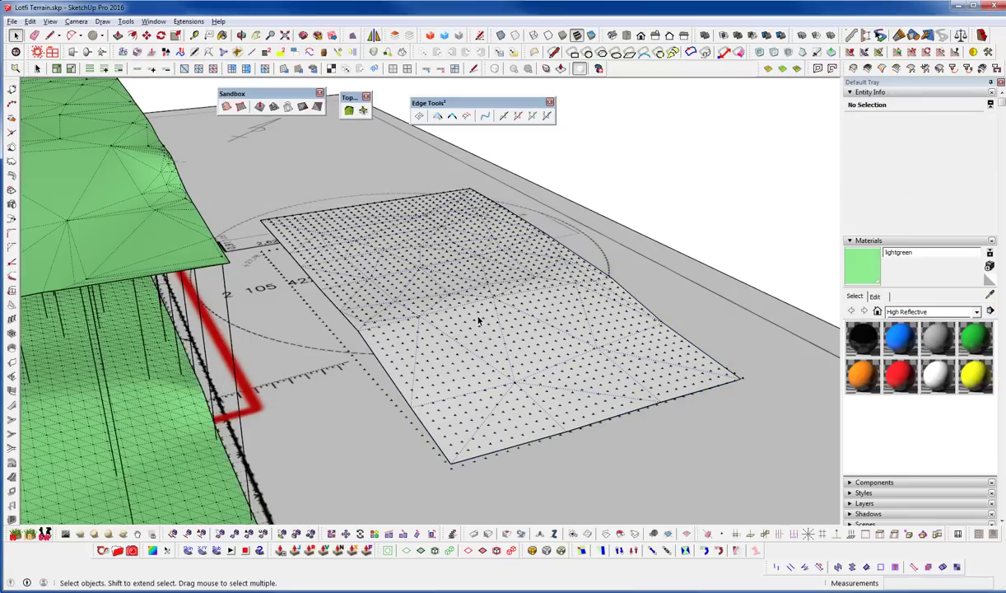
middle_drag(497, 423, 393, 314)
scroll(453, 395, up, 5)
click(385, 323)
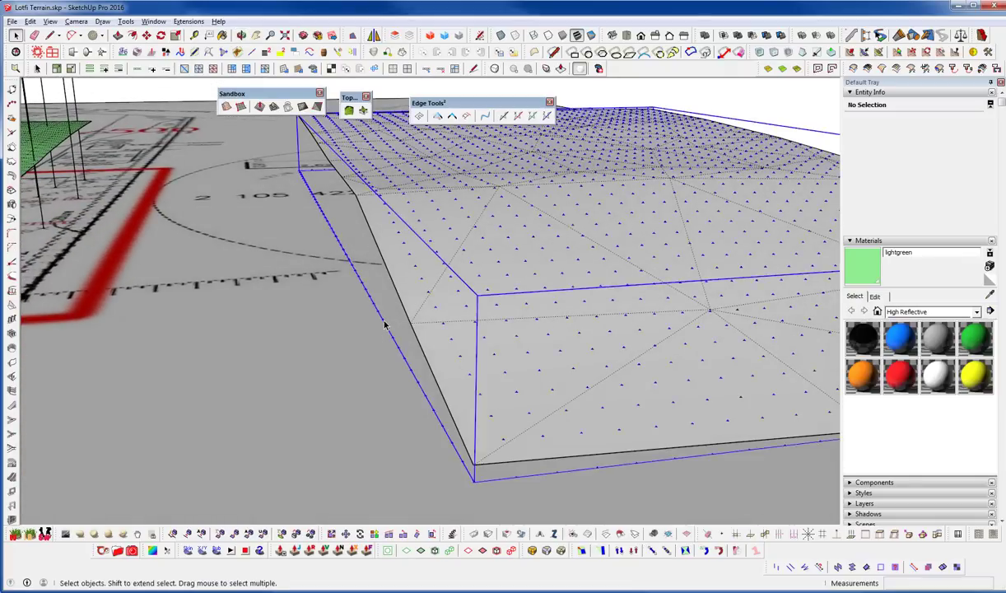
key(Delete)
key(ctrl+z)
Try to delete the stray construction points lying beneath the terrain's long edge inside the point group.
middle_drag(386, 321, 494, 299)
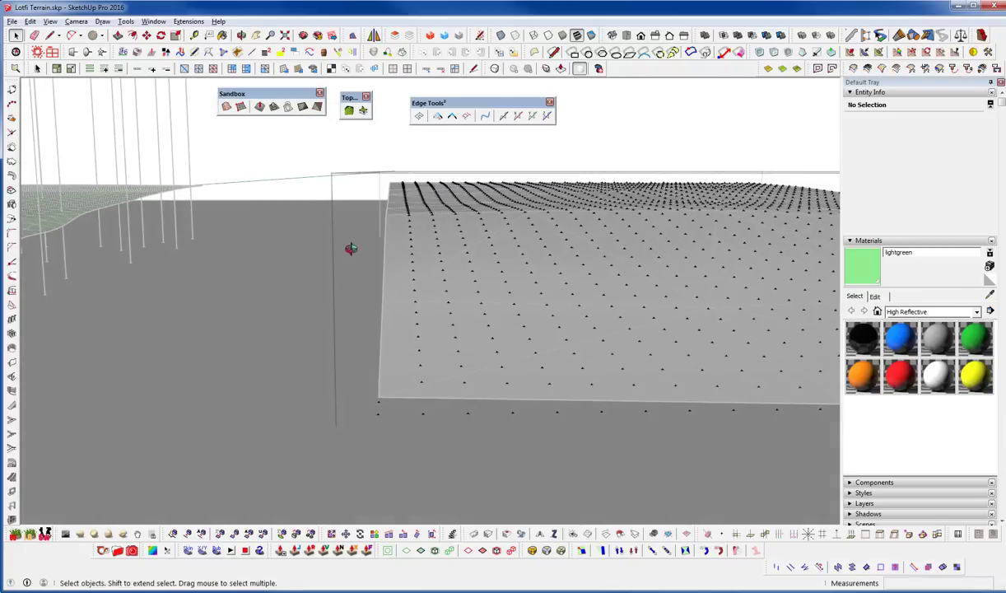
middle_drag(348, 246, 354, 205)
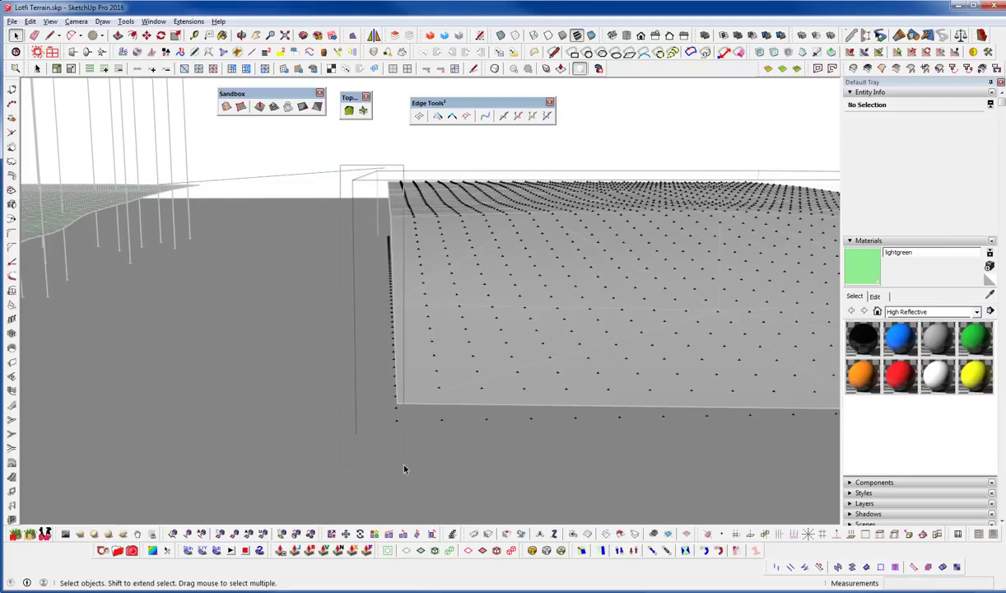
drag(403, 465, 403, 465)
key(Delete)
middle_drag(386, 309, 377, 303)
Switch to the top view of the point grid and undo the last two operations.
key(F2)
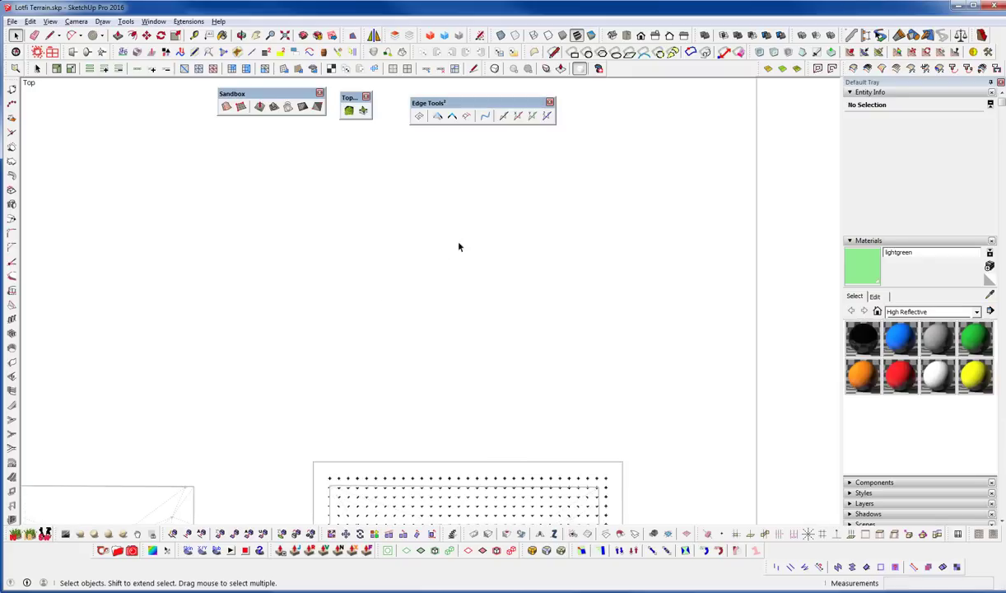
shift+middle_drag(458, 247, 432, 435)
scroll(436, 319, down, 4)
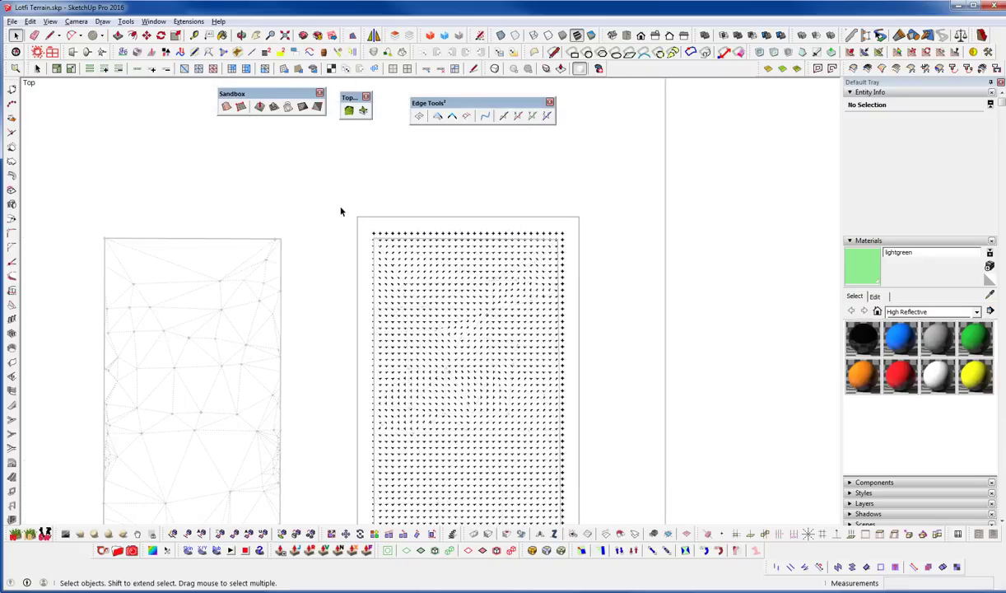
click(339, 212)
scroll(558, 323, up, 3)
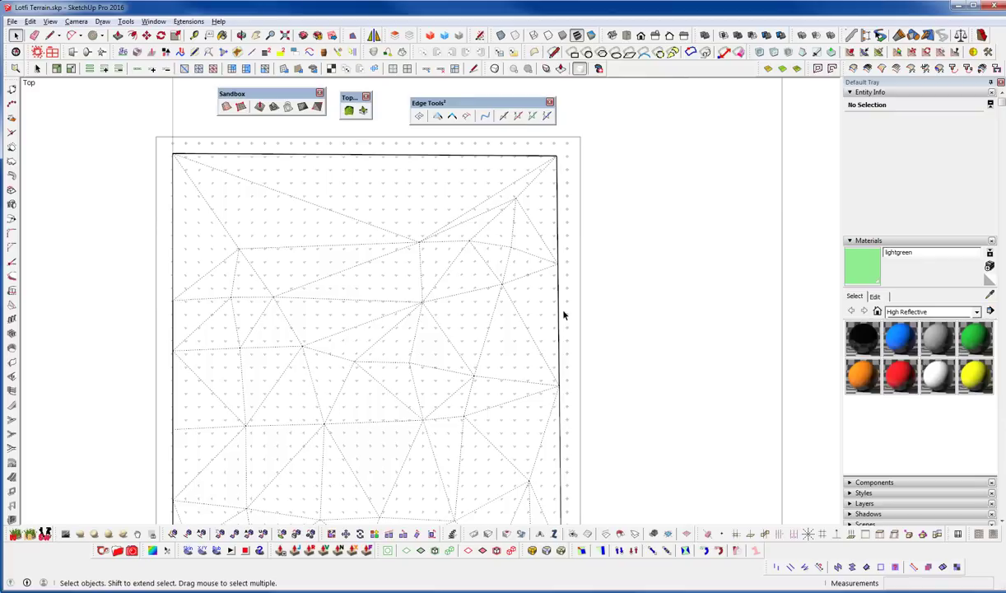
key(ctrl+z)
key(ctrl+z)
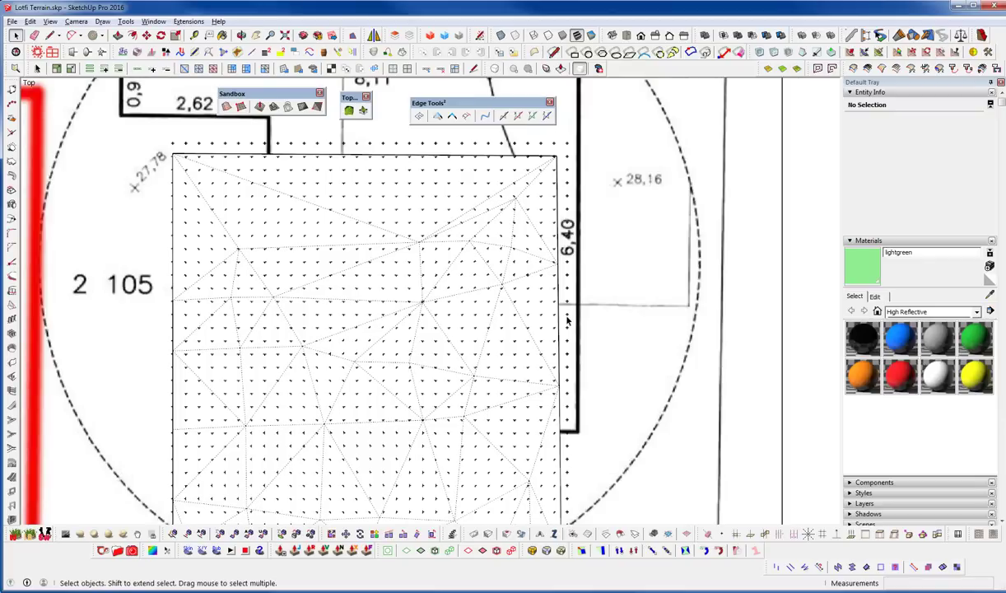
Delete the column of stray points lying outside the terrain's right edge in the top view of the point group.
scroll(449, 174, down, 4)
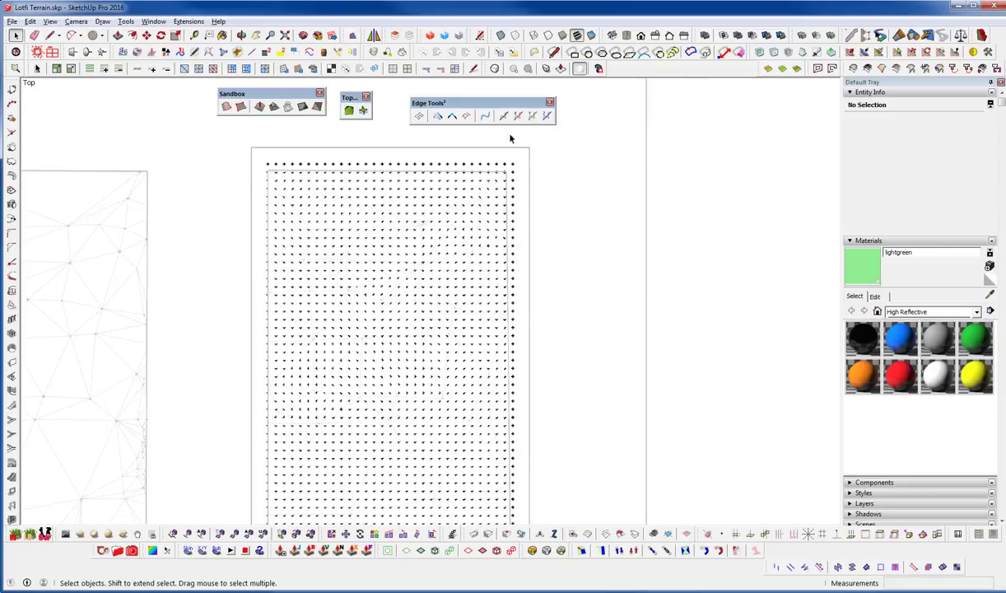
shift+middle_drag(477, 309, 454, 264)
scroll(465, 228, down, 3)
drag(476, 139, 525, 480)
key(Delete)
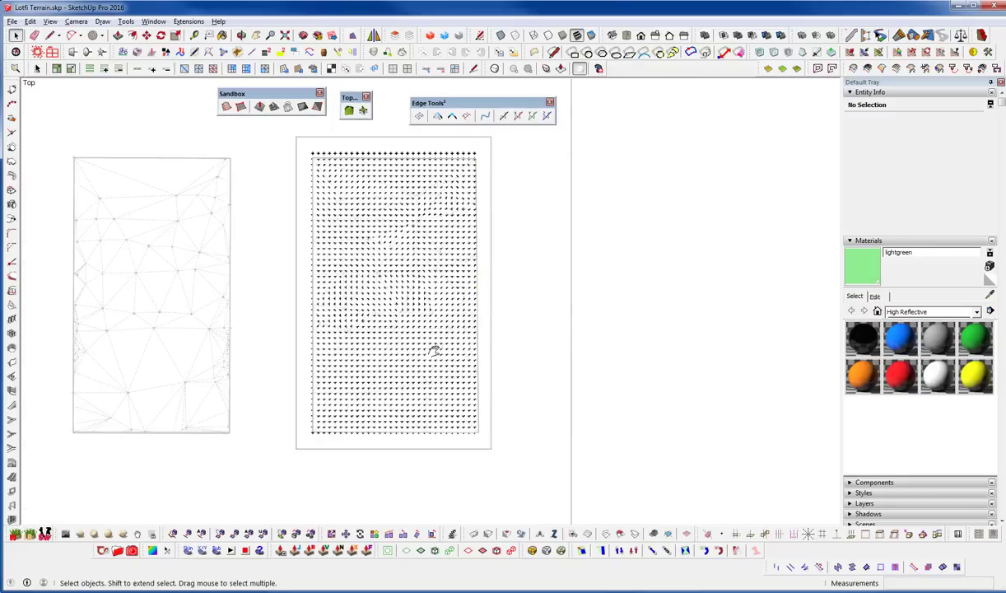
Delete the row of stray points lying outside the terrain's upper edge in plan.
scroll(461, 280, up, 3)
mouse_move(283, 263)
mouse_down()
mouse_move(400, 285)
mouse_move(694, 310)
mouse_move(691, 298)
mouse_up()
key(Delete)
shift+middle_drag(411, 384, 498, 253)
scroll(473, 257, down, 2)
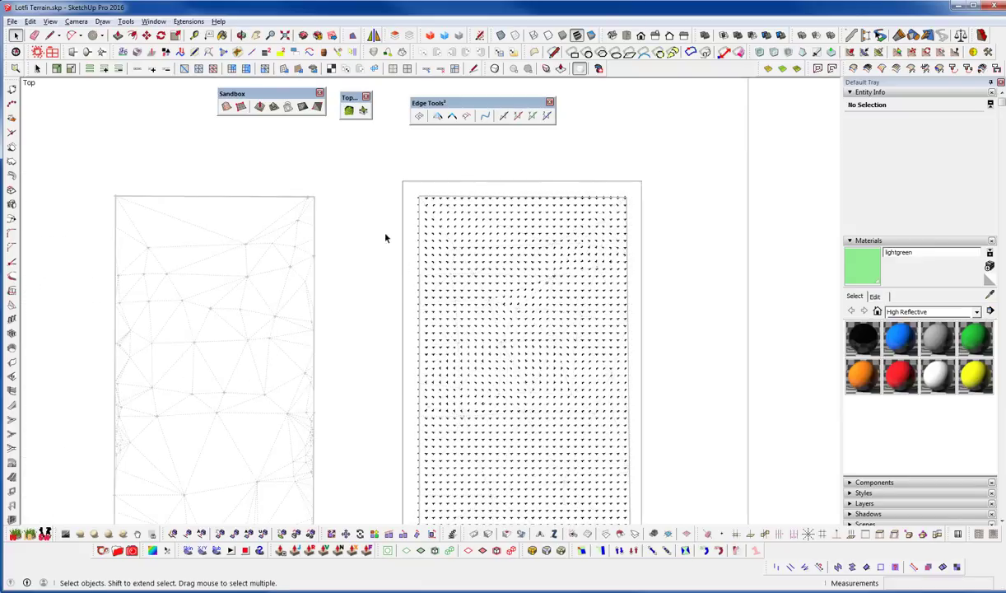
Delete the outermost column of construction points running along the terrain's left edge in plan.
drag(387, 158, 443, 459)
scroll(443, 459, down, 1)
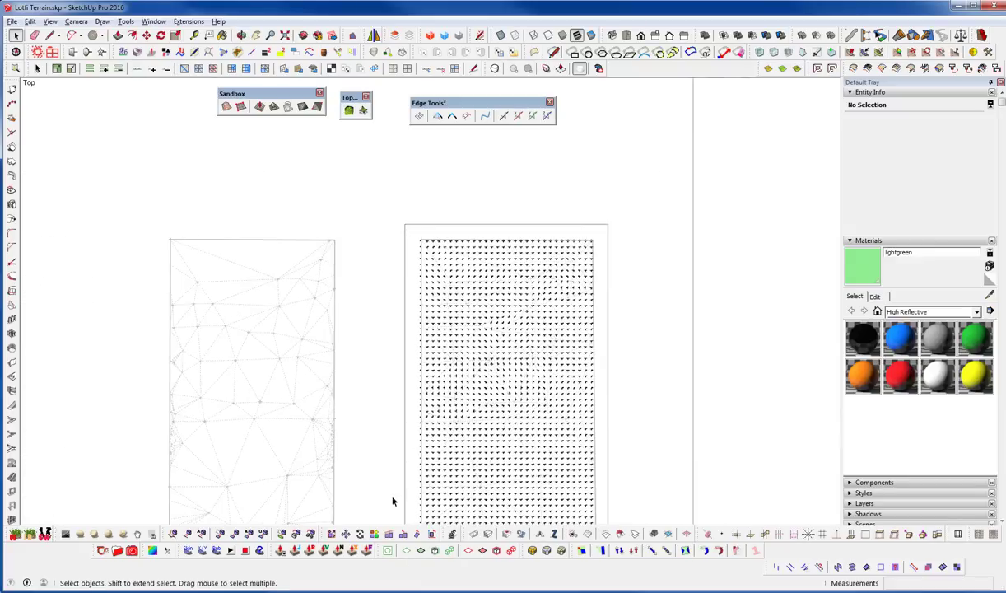
scroll(412, 477, down, 1)
mouse_move(418, 468)
shift+middle_down()
mouse_move(429, 368)
mouse_move(415, 375)
shift+middle_up()
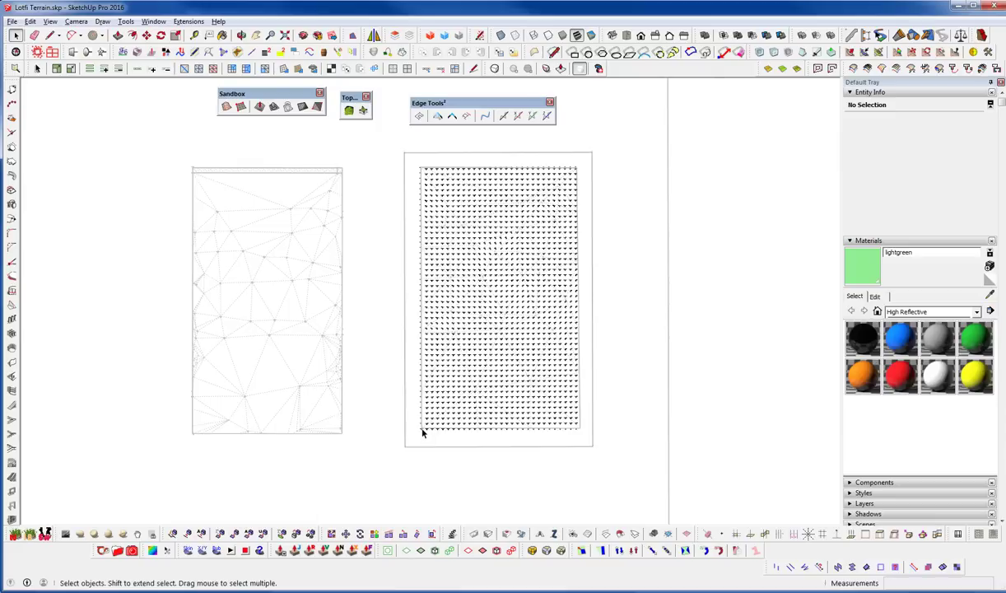
drag(425, 431, 397, 241)
drag(381, 158, 421, 479)
key(Delete)
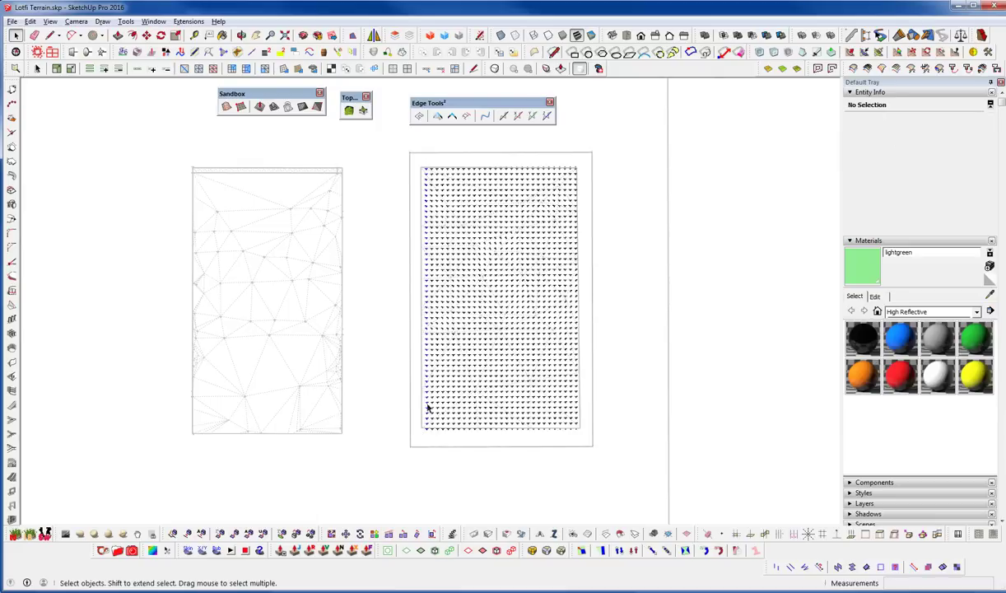
Copy the leftmost remaining column of guide points about 1.19 m outward along the red axis onto the terrain's left edge.
scroll(424, 407, up, 3)
scroll(424, 449, up, 4)
key(m)
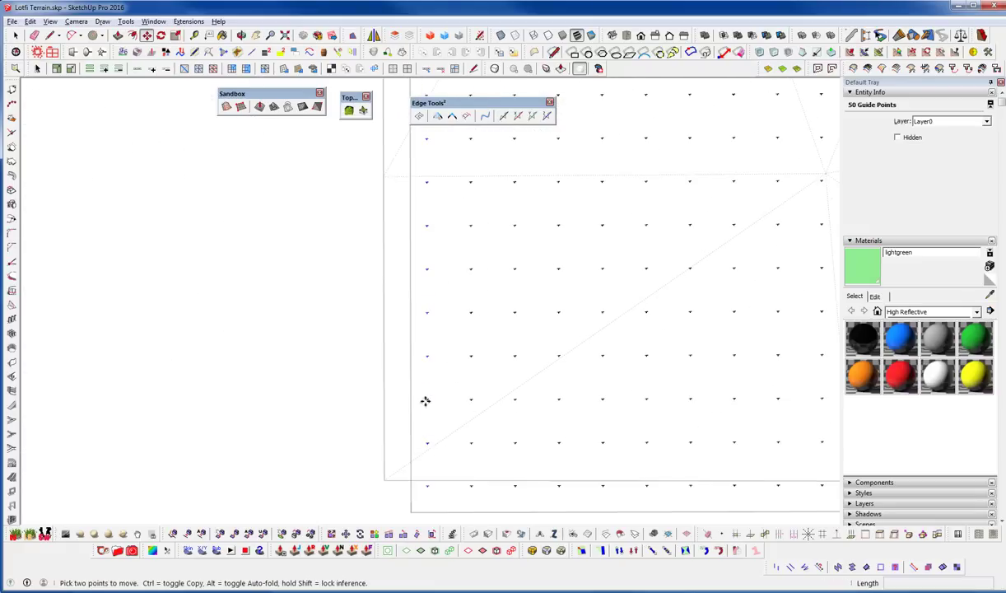
key(ctrl)
click(386, 400)
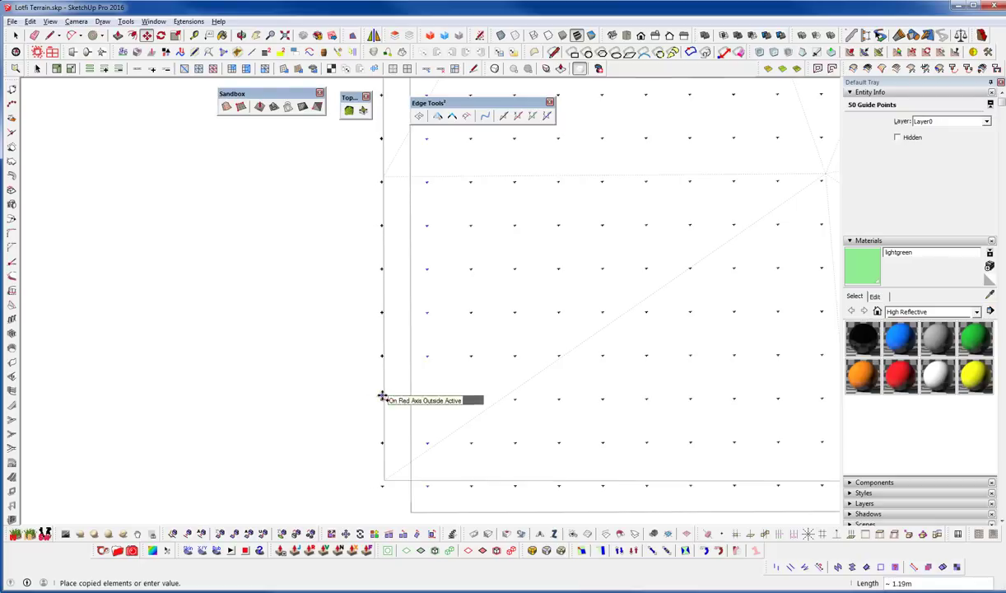
click(385, 399)
middle_drag(447, 439, 495, 4)
middle_drag(439, 371, 324, 290)
scroll(324, 292, down, 4)
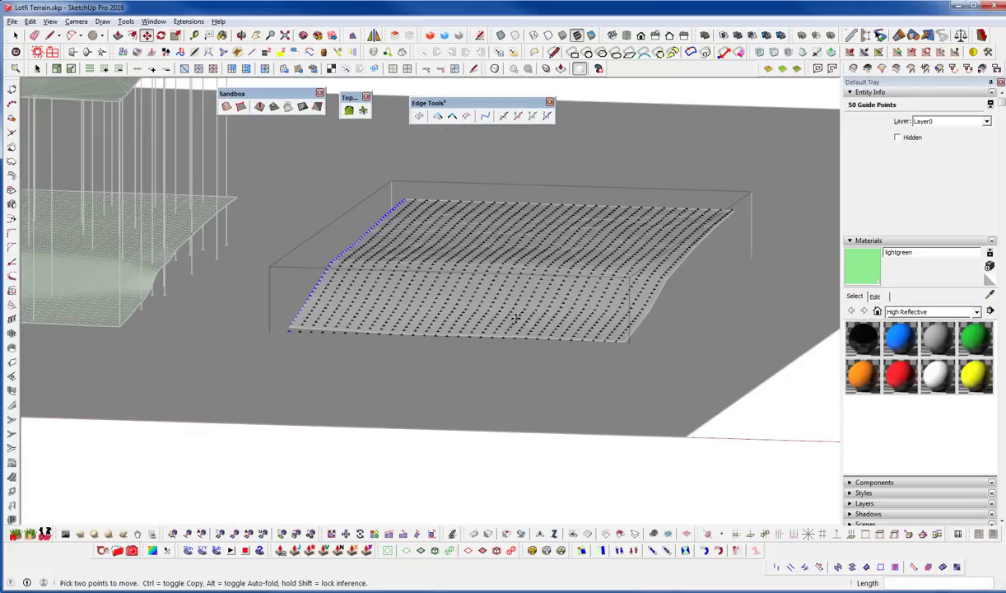
Copy the rightmost column of guide points about 0.78 m outward onto the terrain's right edge in plan.
key(F2)
shift+middle_drag(638, 491, 456, 182)
scroll(512, 354, down, 1)
key(space)
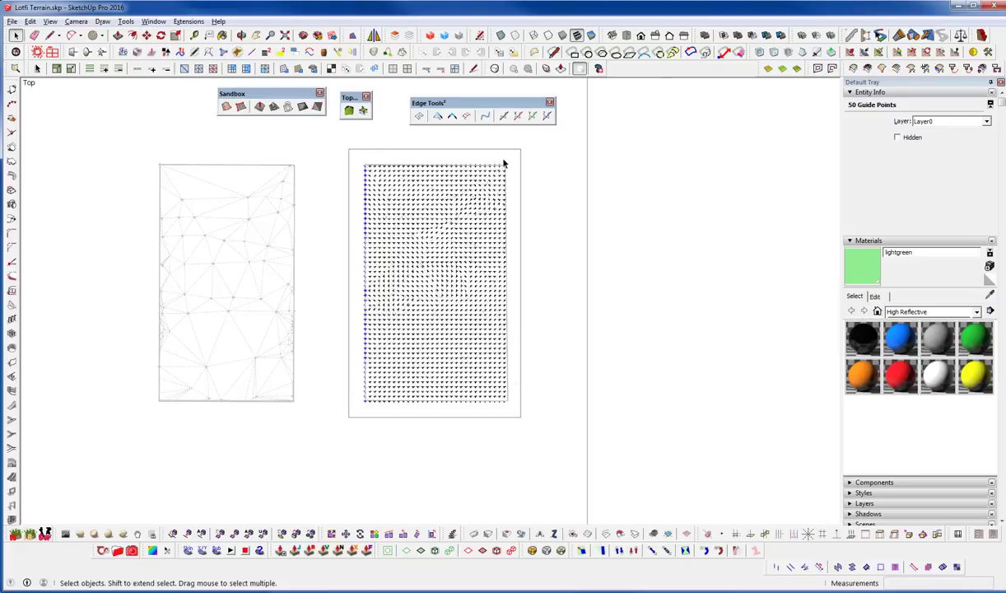
drag(517, 227, 536, 413)
scroll(507, 409, up, 5)
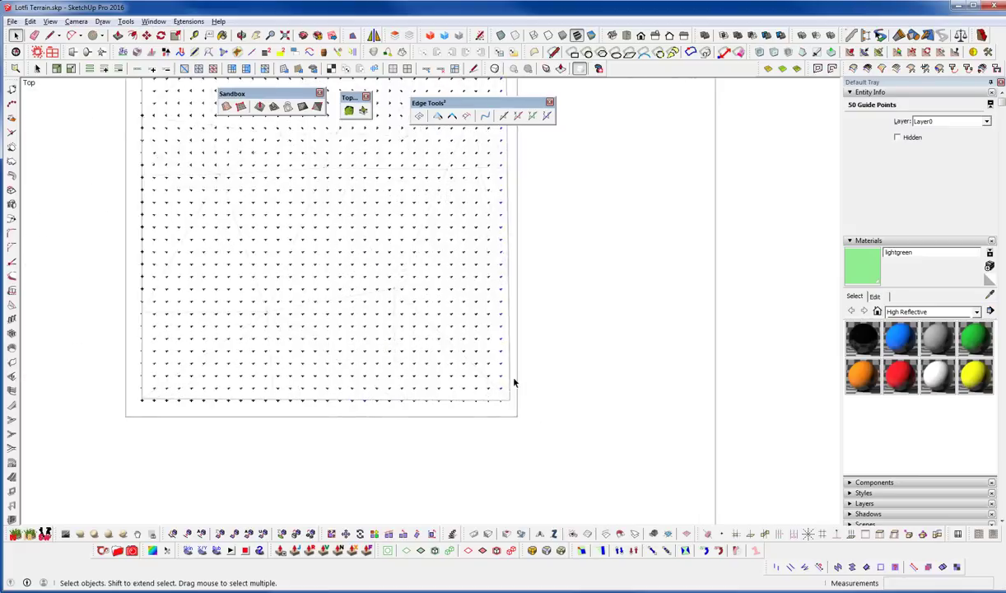
key(m)
key(ctrl)
click(499, 422)
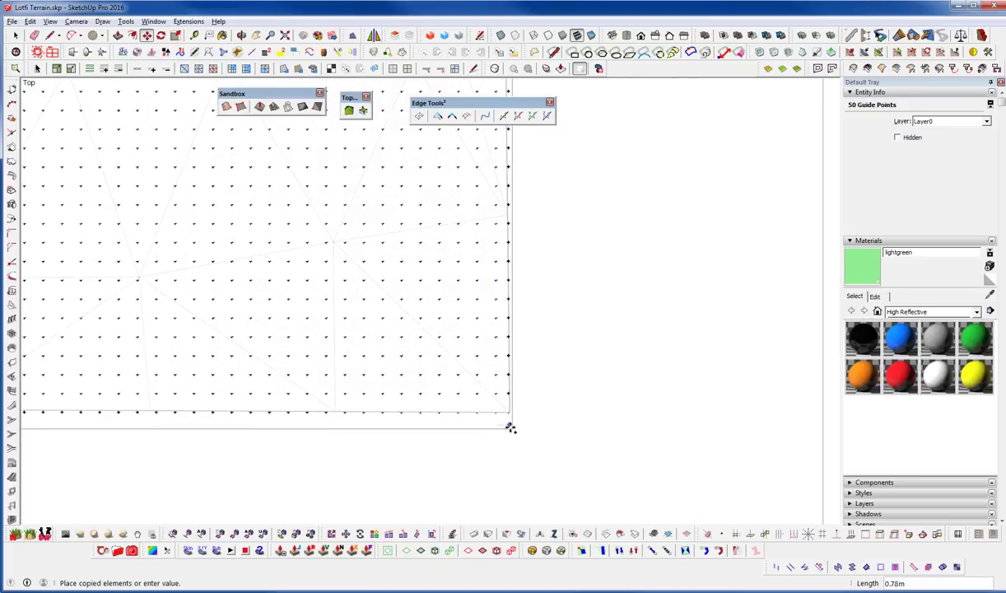
click(510, 427)
scroll(543, 456, down, 5)
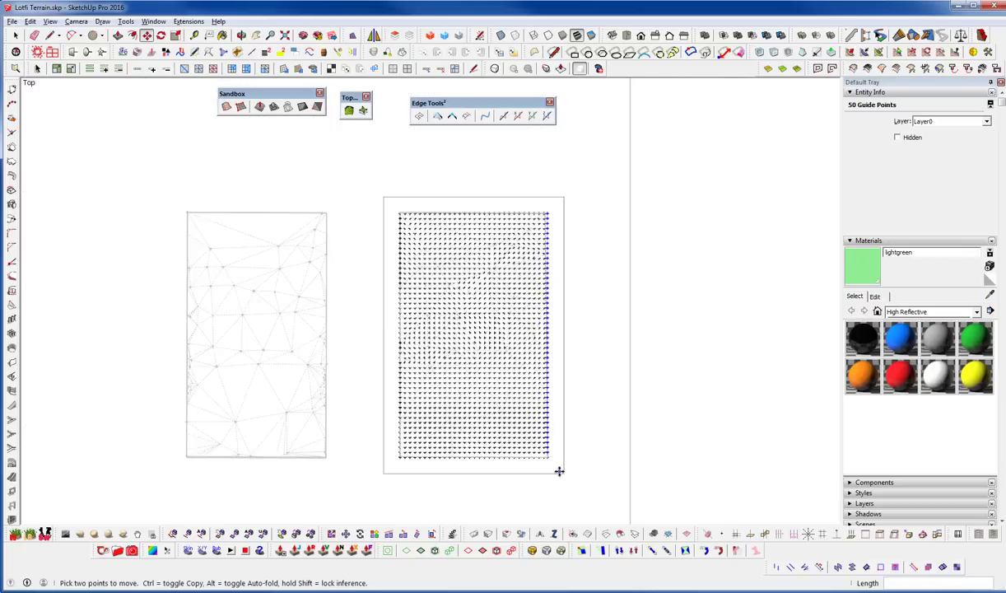
Triangulate all the guide points into a mesh with Triangulate Points [TIG], keeping the proposed layer name Triangulated_Points.
middle_drag(559, 471, 502, 165)
key(space)
drag(281, 210, 650, 440)
click(191, 22)
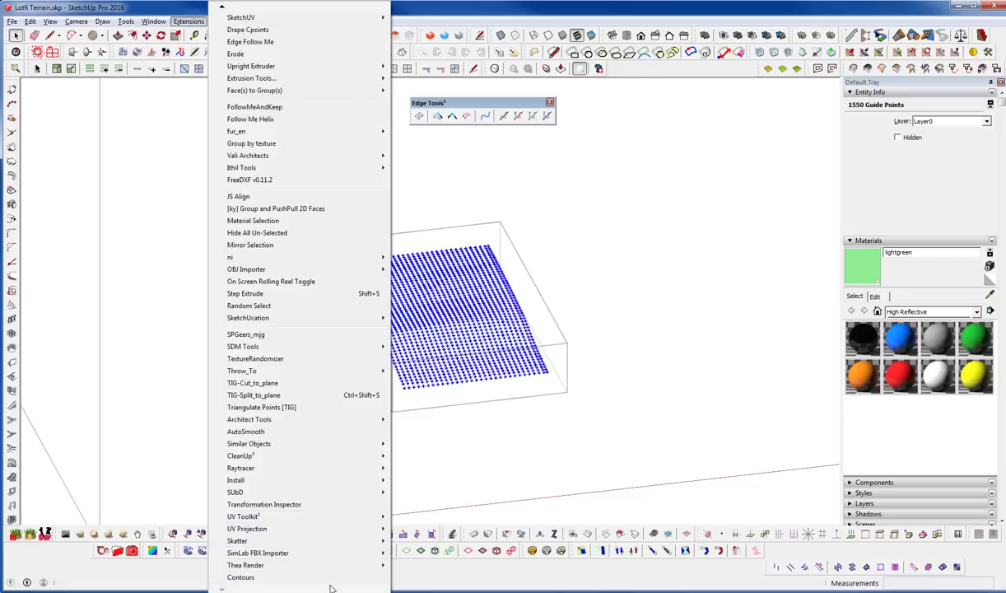
click(334, 407)
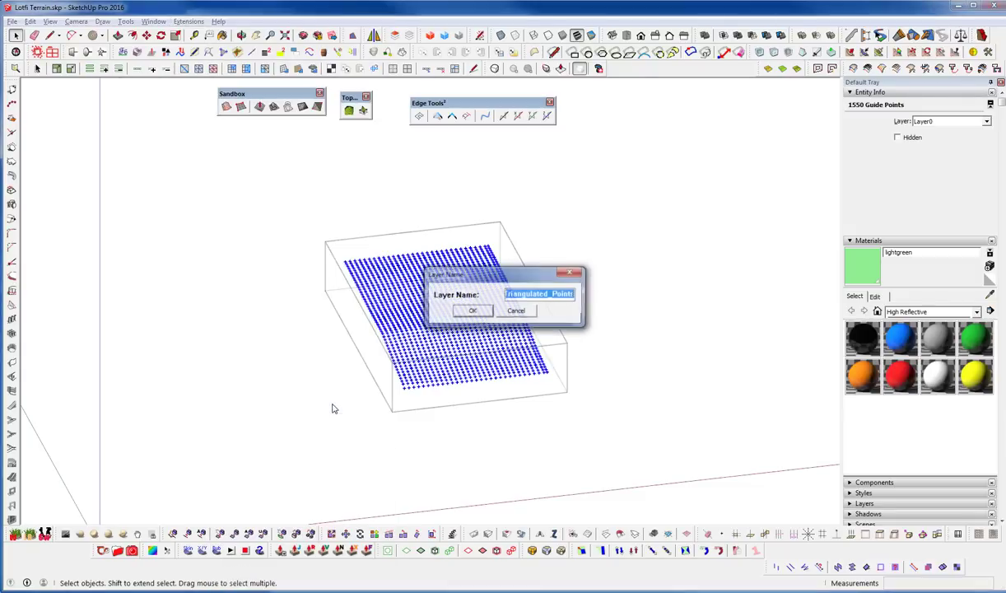
click(473, 311)
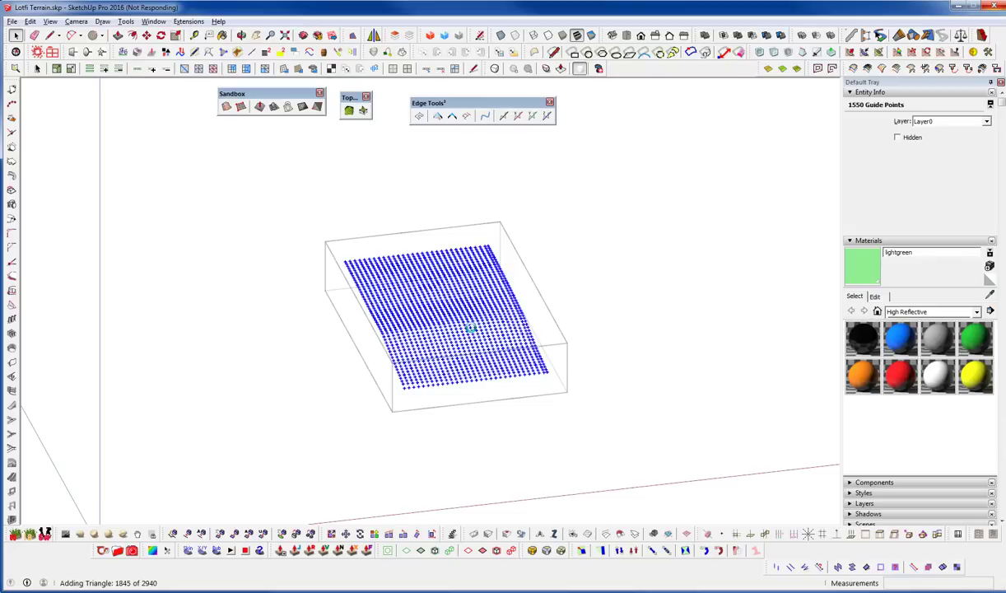
scroll(449, 313, up, 5)
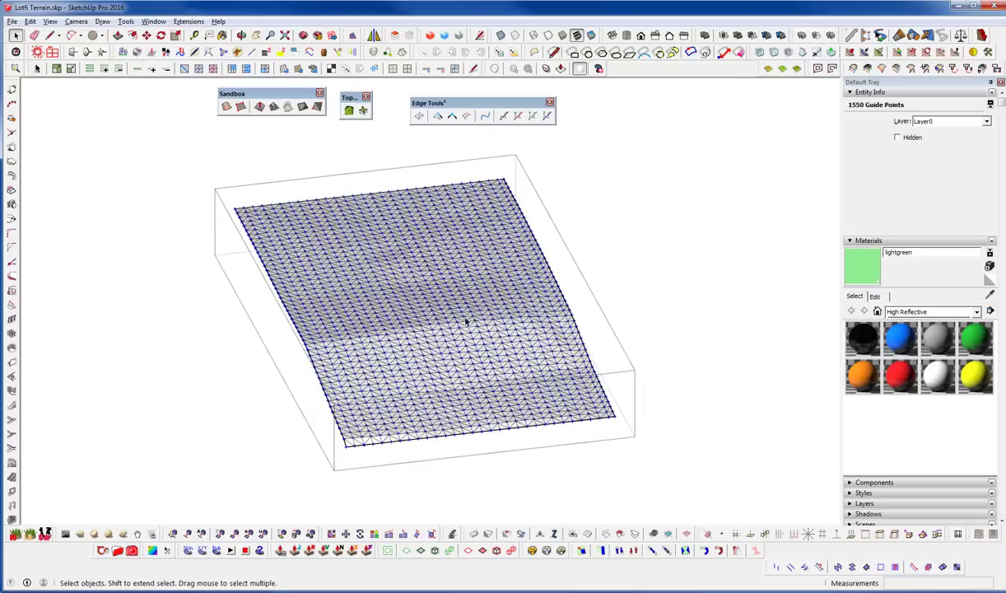
Open the new mesh group for editing and convert its triangulated faces to quads.
middle_drag(431, 359, 576, 379)
scroll(357, 281, down, 5)
scroll(487, 329, up, 3)
scroll(476, 366, up, 5)
click(476, 370)
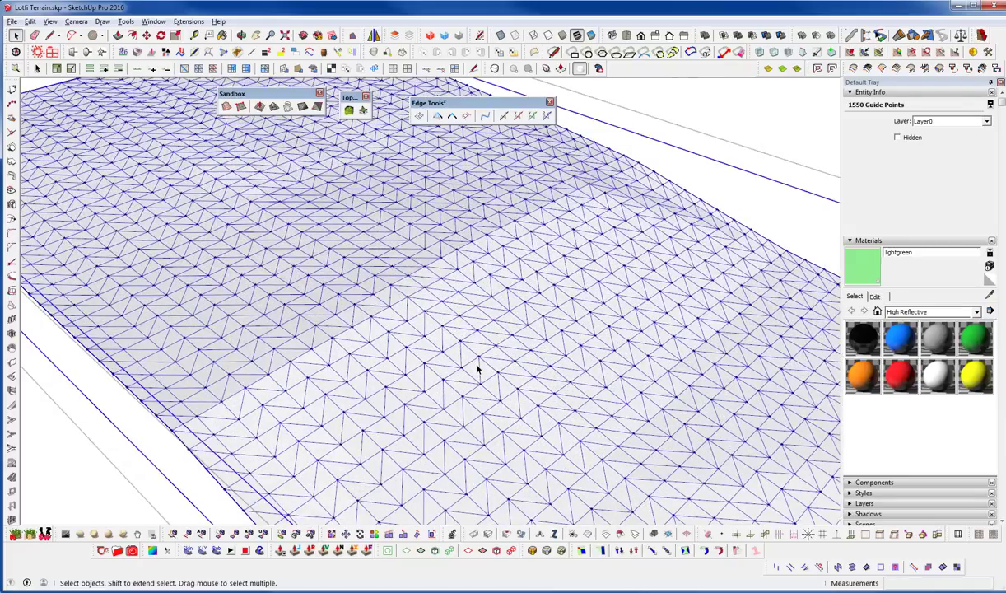
double_click(478, 369)
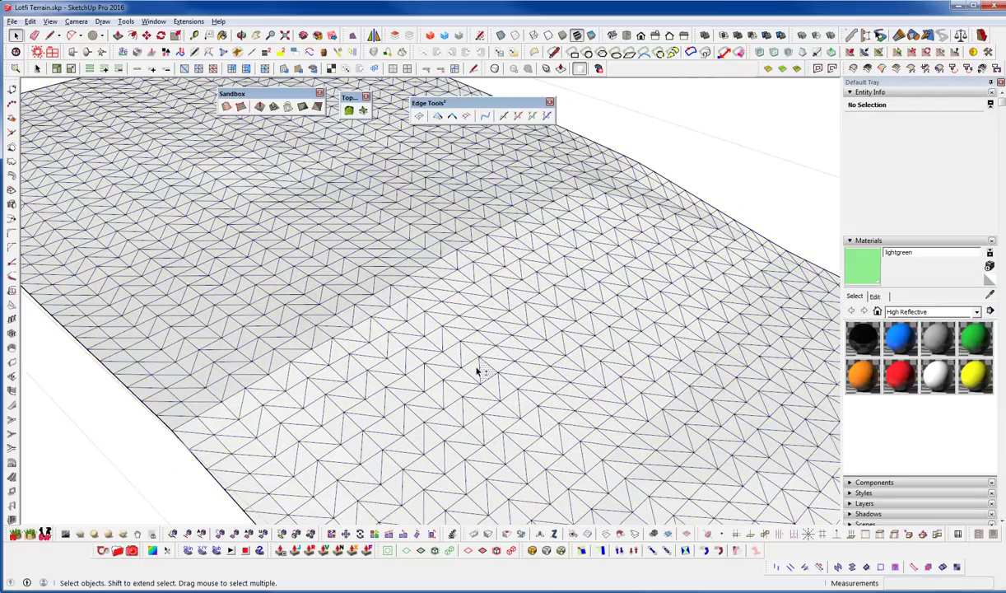
click(266, 70)
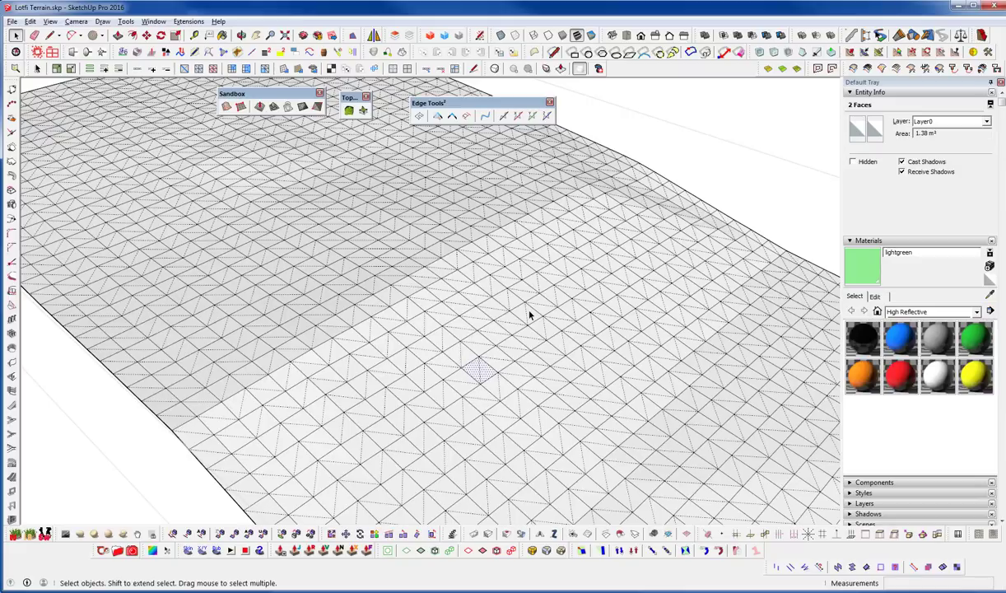
Clear the selection and close the quad mesh and point groups to return to the whole model.
middle_drag(494, 358, 499, 307)
scroll(526, 370, down, 10)
middle_drag(552, 433, 532, 197)
scroll(525, 332, up, 3)
click(532, 198)
scroll(531, 239, down, 5)
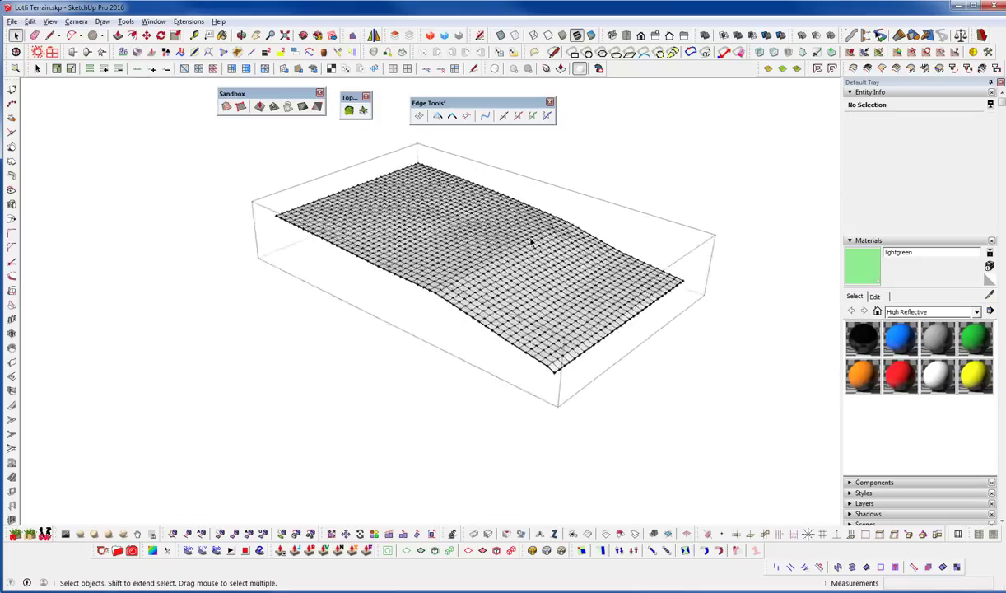
click(552, 323)
middle_drag(552, 322, 507, 321)
Move the quad terrain group about 38.94 m sideways so it stands clear beside the plain grey terrain.
click(507, 321)
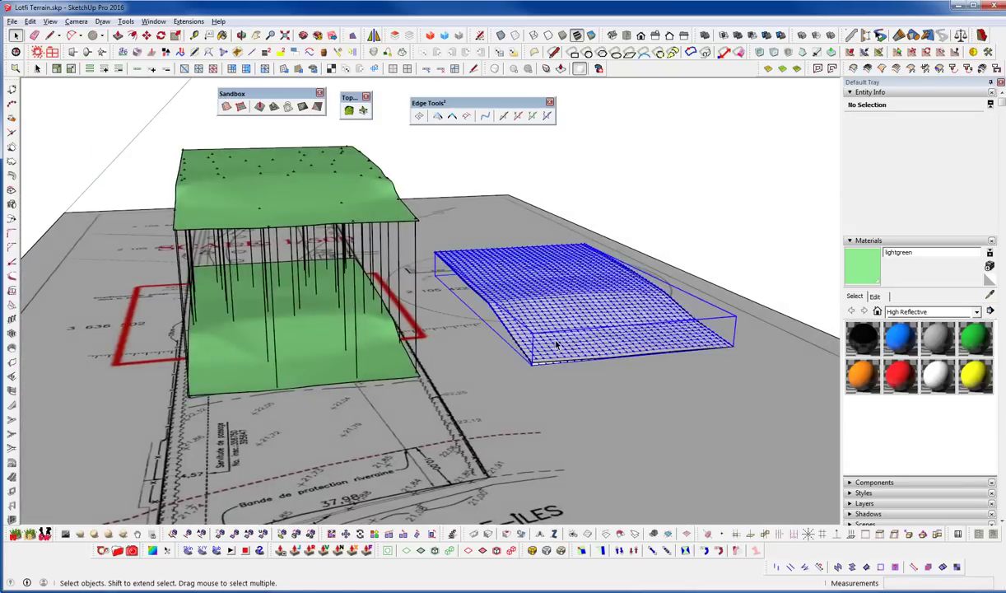
scroll(556, 344, up, 4)
middle_drag(561, 382, 521, 400)
key(m)
click(522, 383)
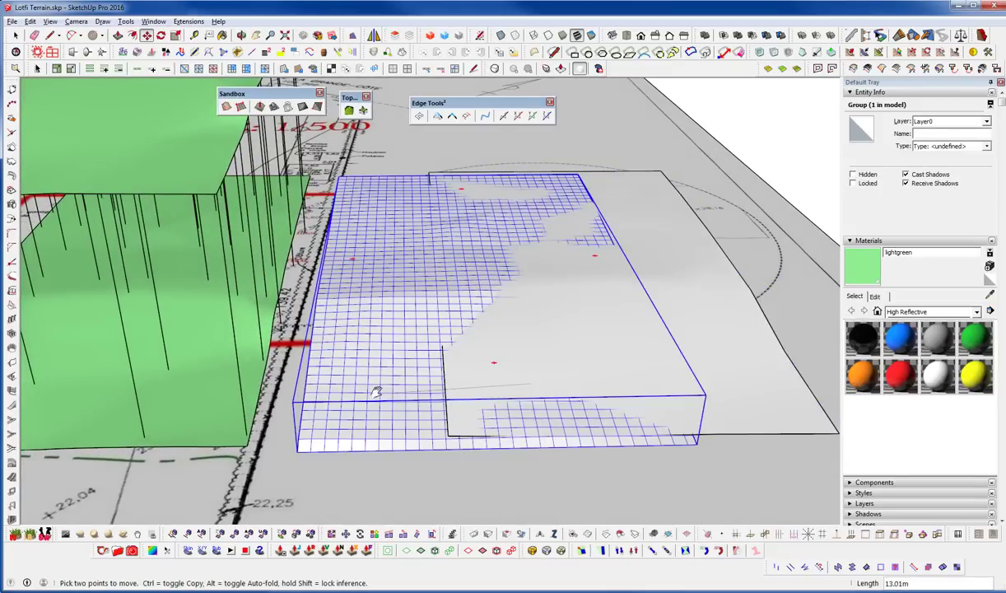
middle_drag(375, 389, 173, 370)
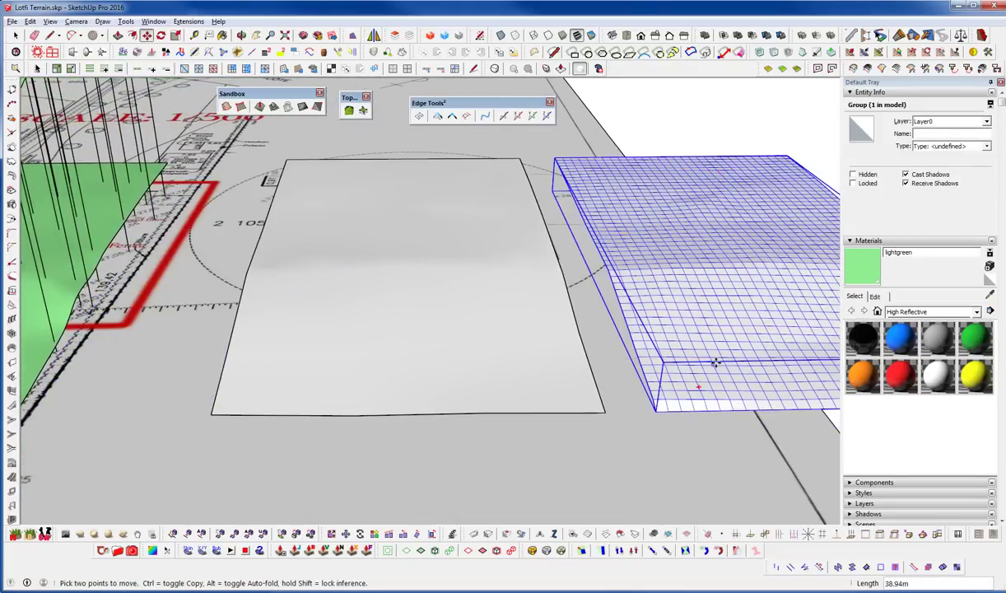
middle_drag(715, 363, 552, 333)
Turn off the display of edges and compare the shading of the green, grey and quad terrains from several angles.
scroll(620, 251, up, 1)
scroll(621, 257, down, 2)
scroll(644, 299, down, 4)
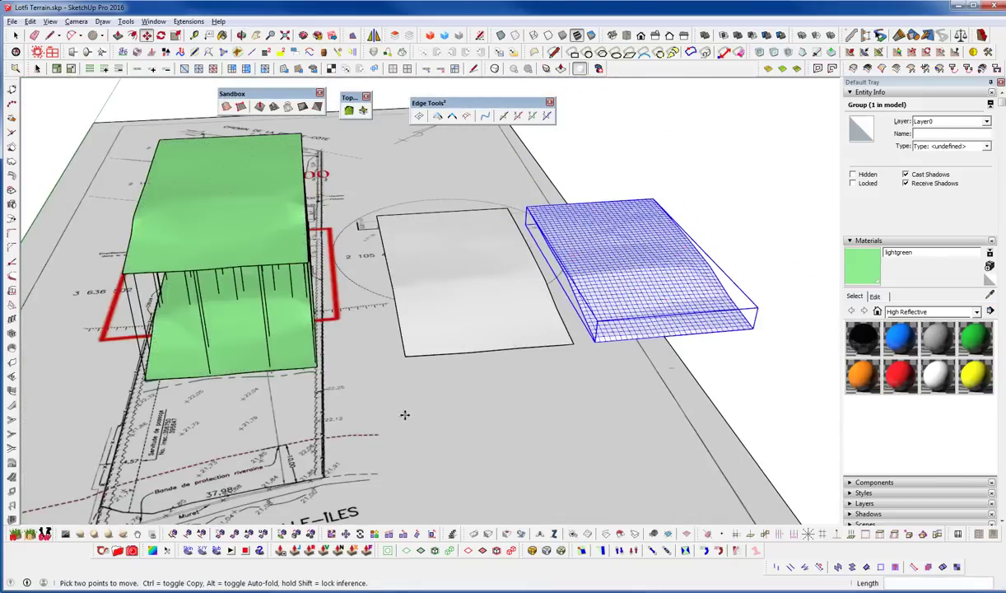
middle_drag(404, 413, 489, 370)
middle_drag(355, 340, 271, 342)
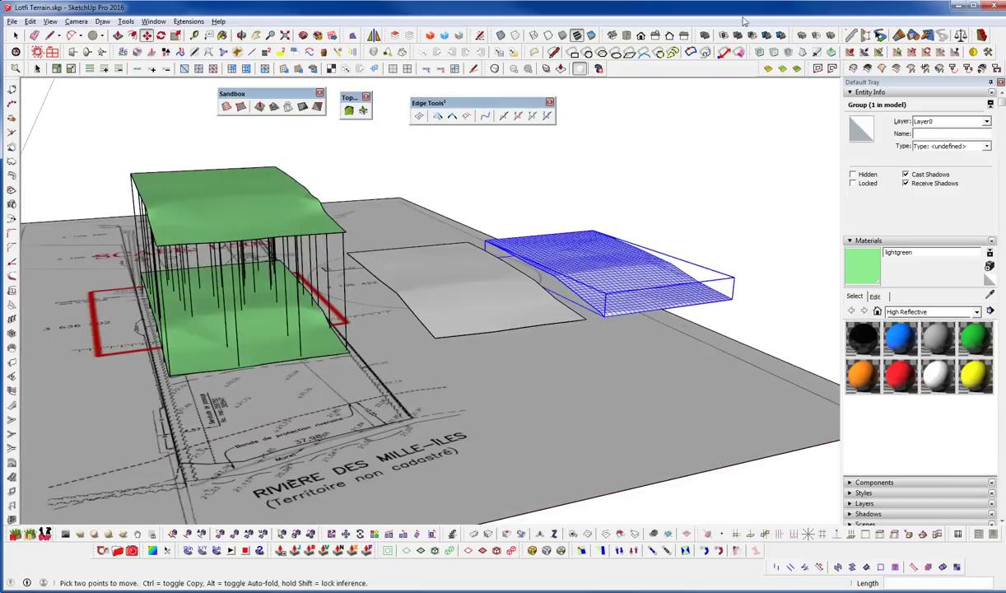
click(580, 69)
middle_drag(595, 419, 588, 356)
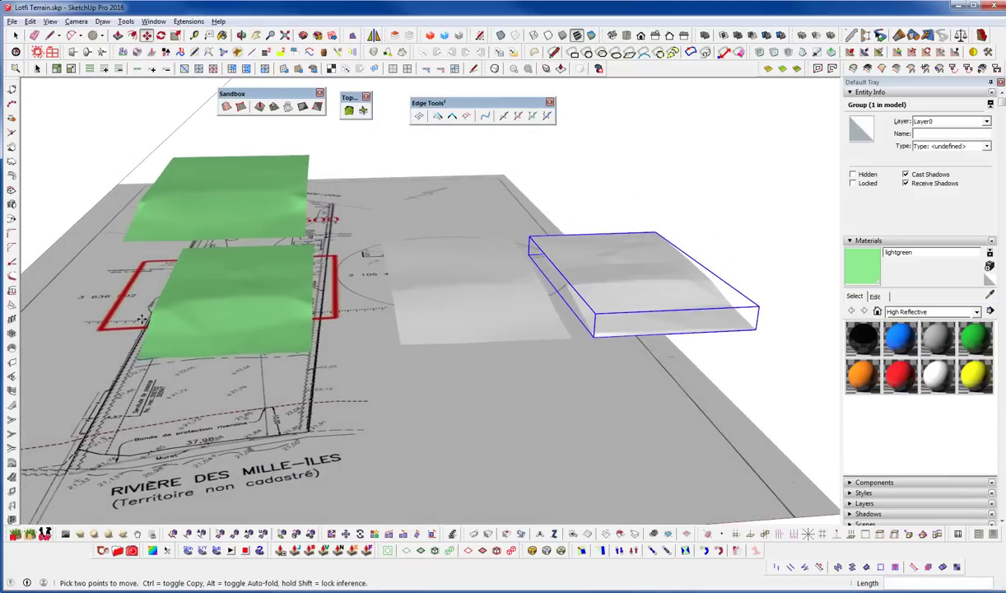
middle_drag(498, 350, 561, 367)
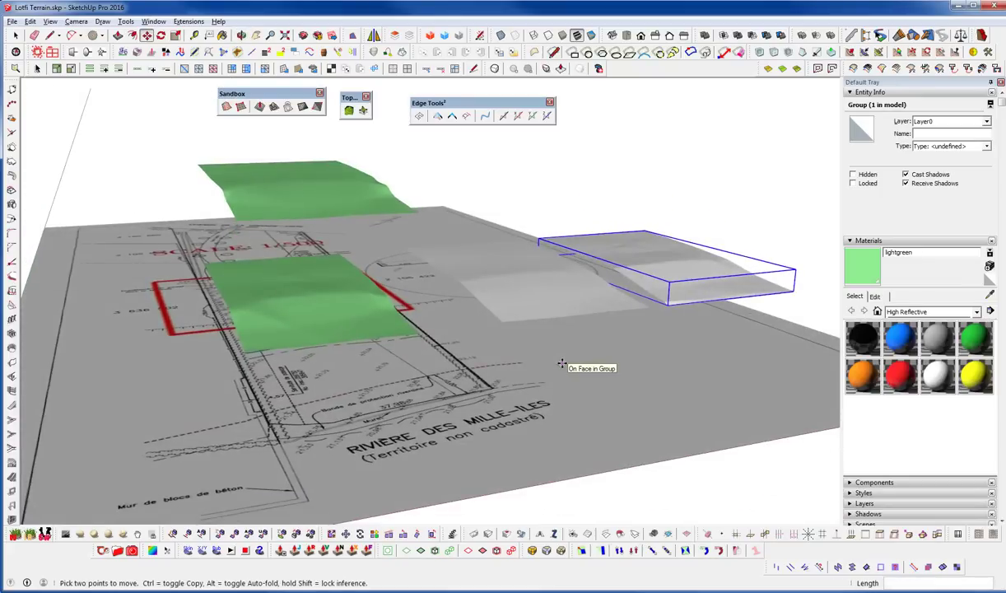
middle_drag(561, 364, 543, 419)
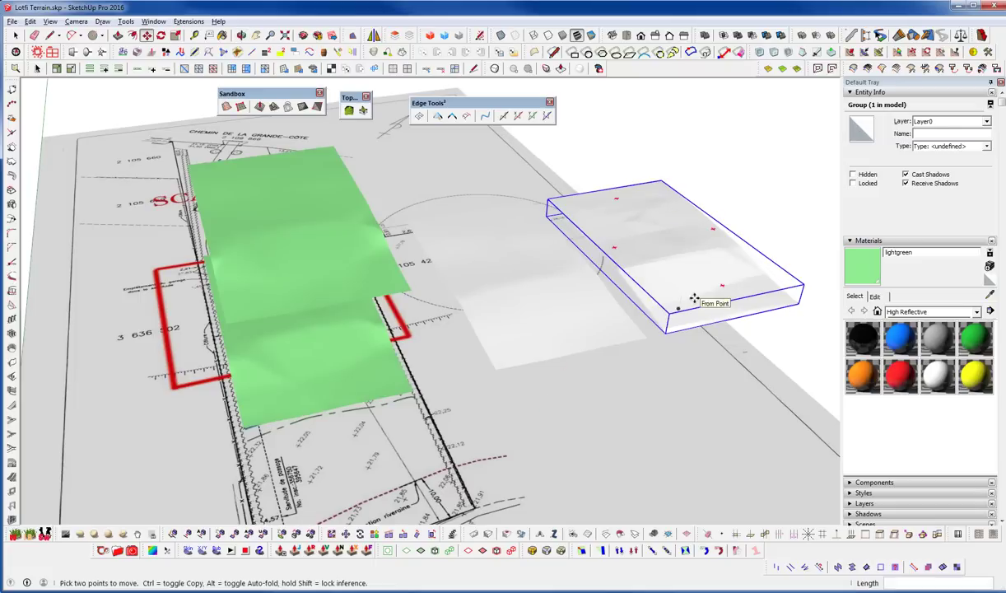
mouse_move(642, 333)
middle_down()
mouse_move(588, 355)
mouse_move(646, 337)
middle_up()
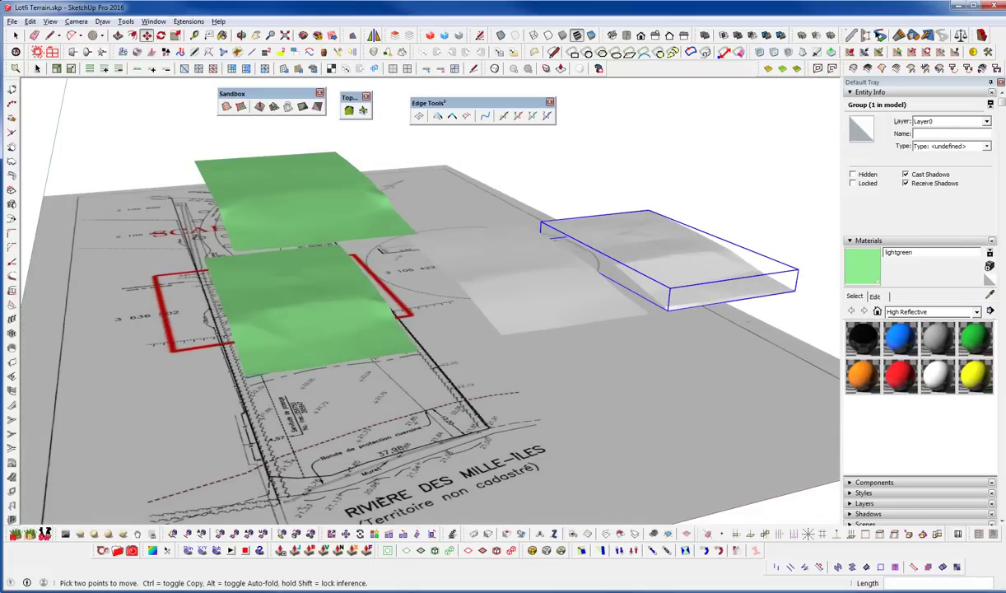